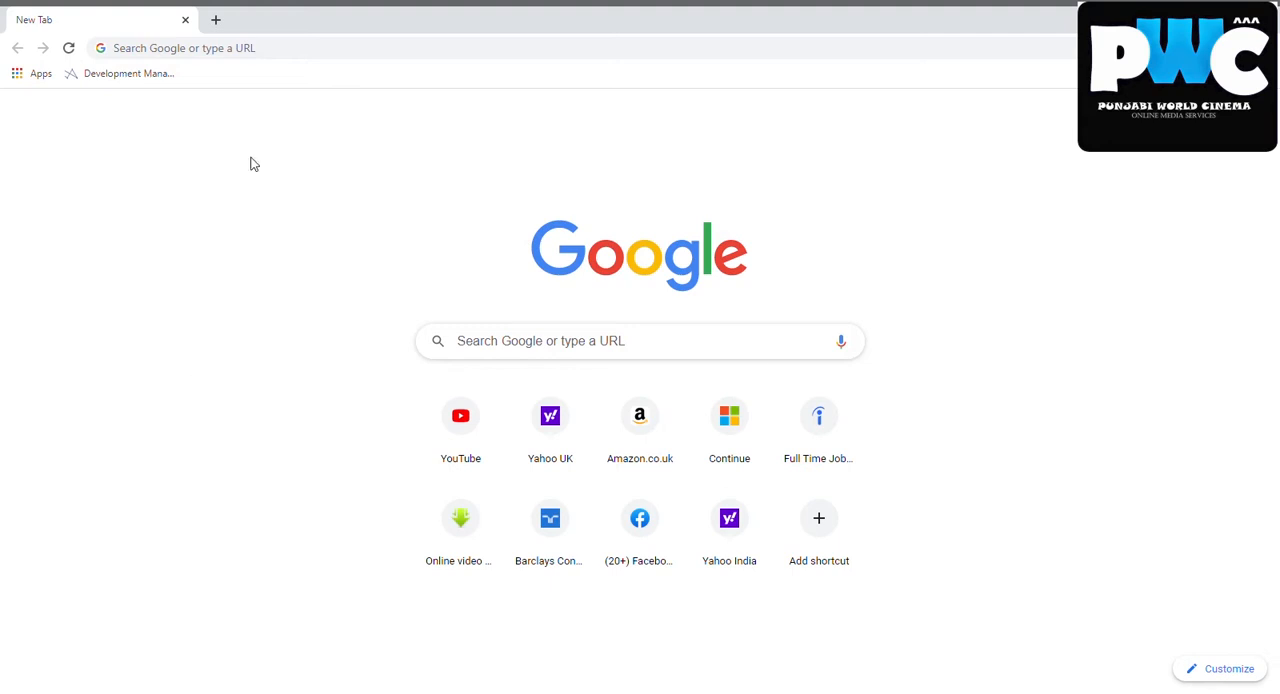
Search the web for "passportseva"
left_click(266, 55)
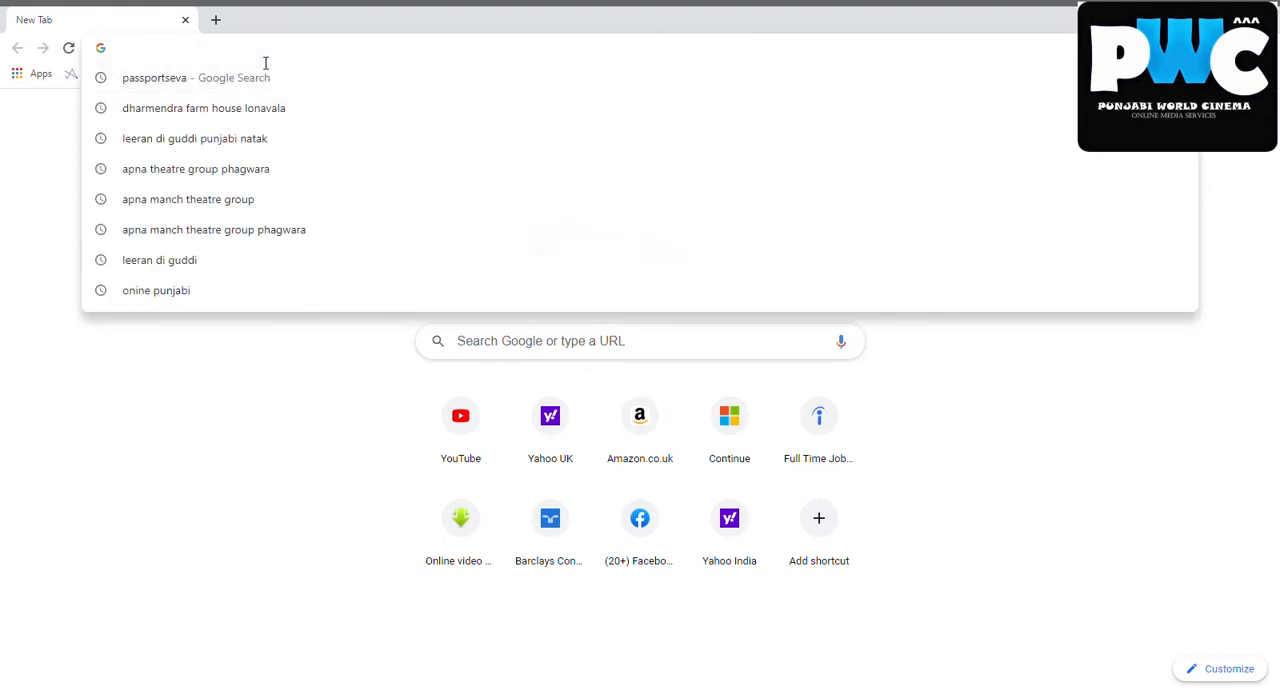
type("p")
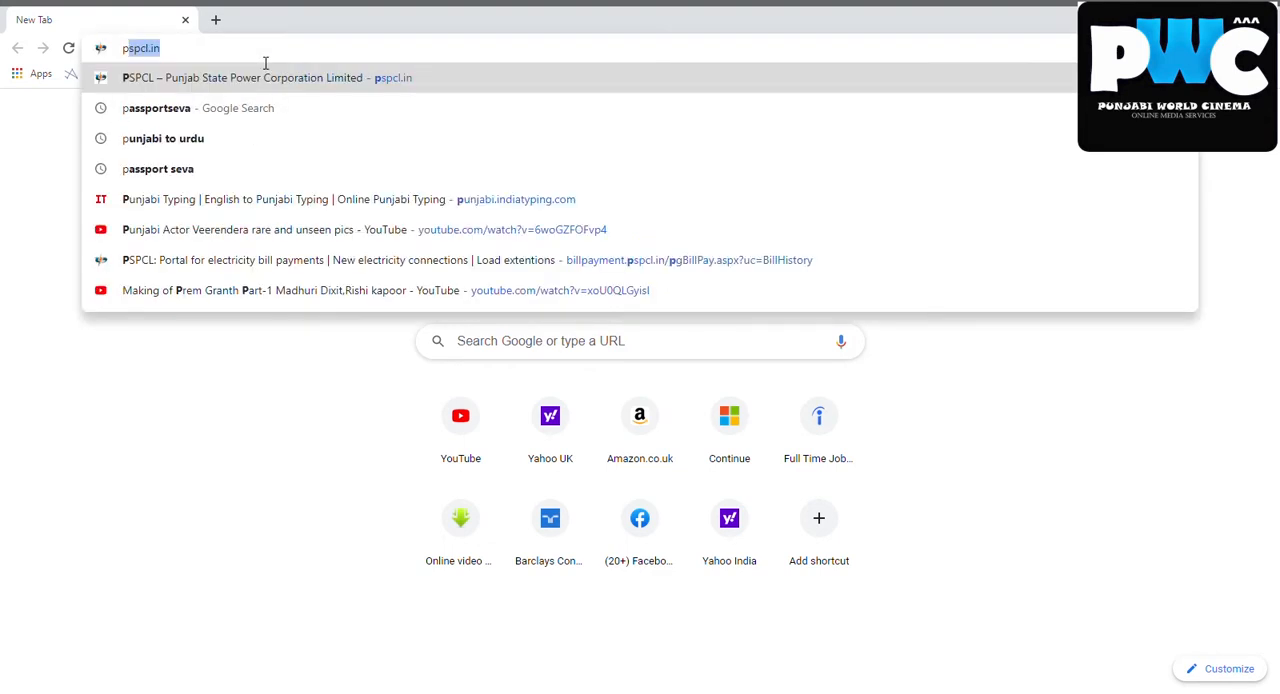
key("BackSpace")
key("BackSpace")
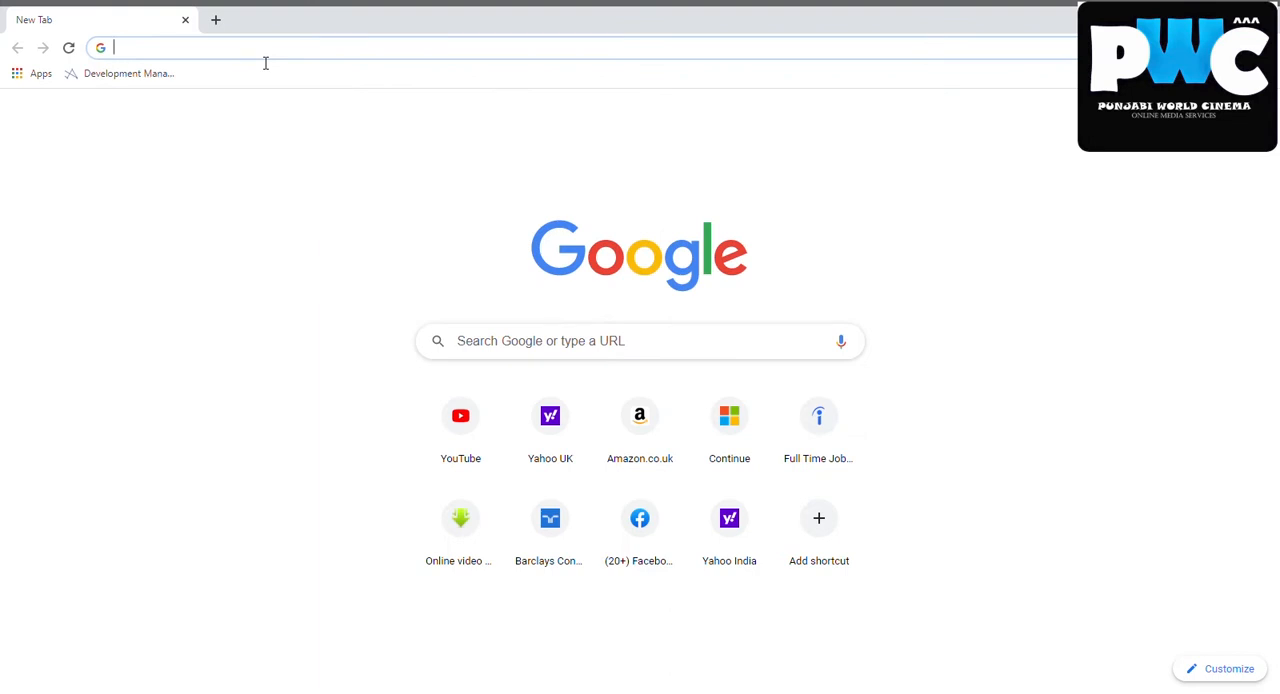
type("pas")
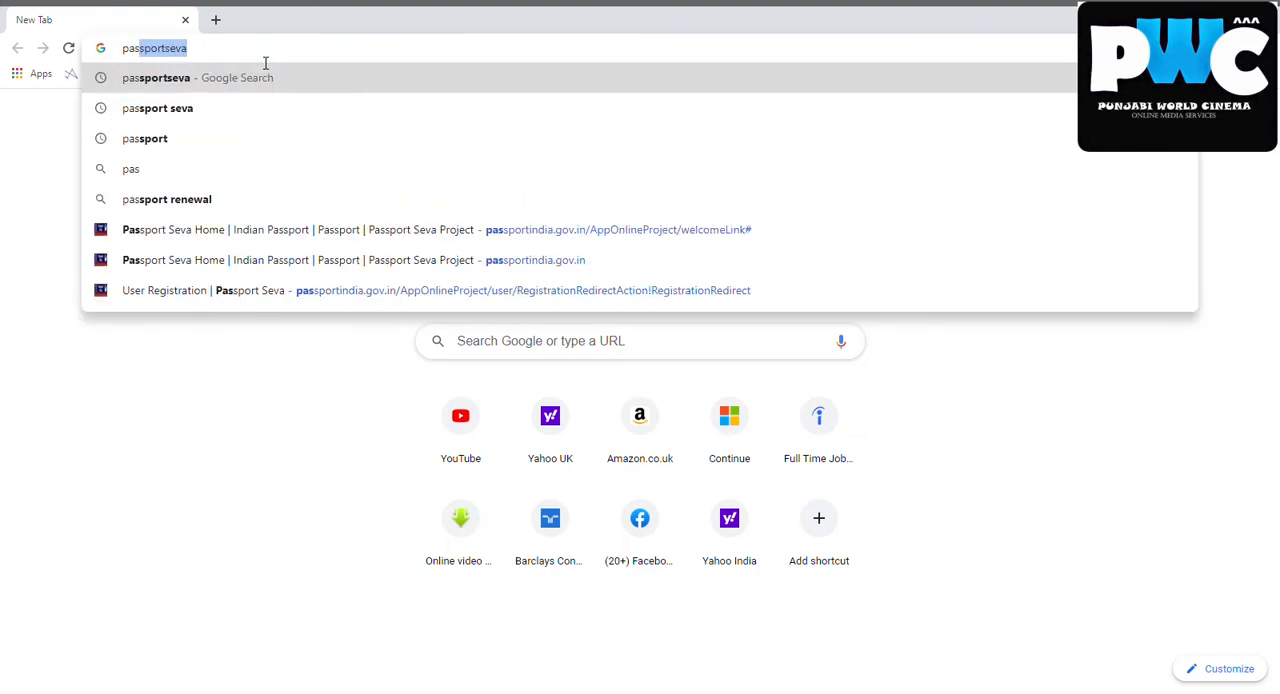
key("Return")
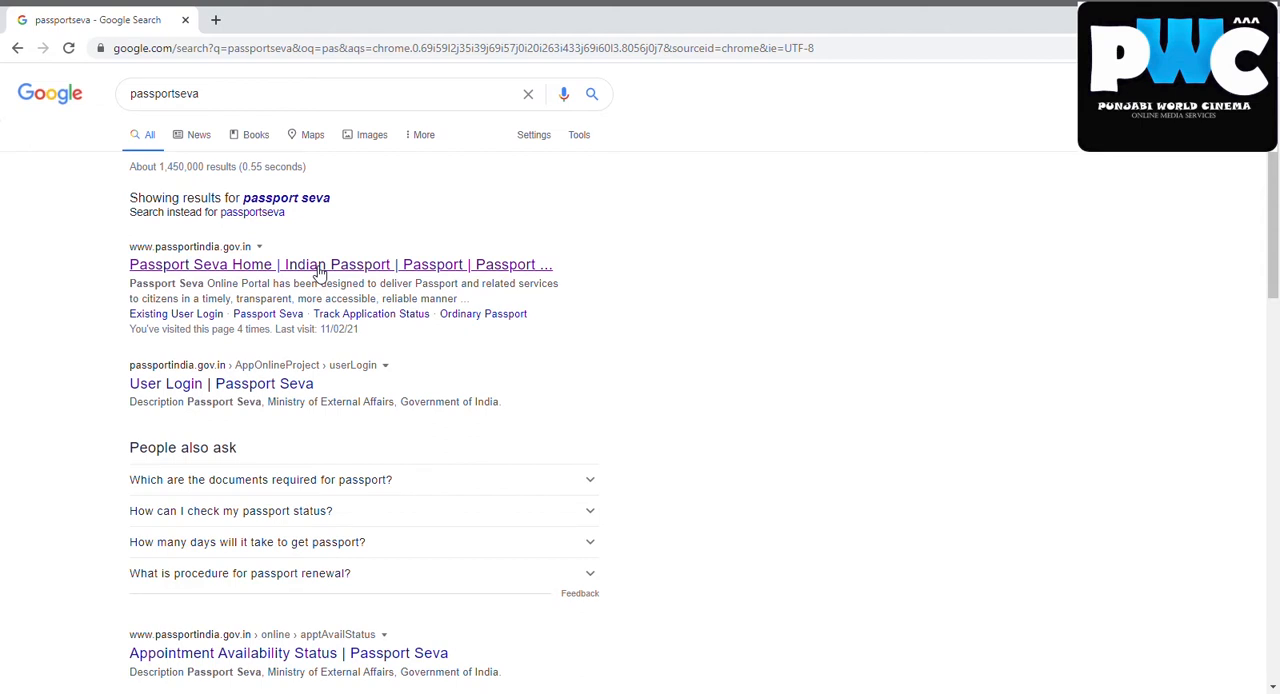
Open the Passport Seva Home site, dismiss the COVID-19 advisory and start a New User Registration
left_click(318, 266)
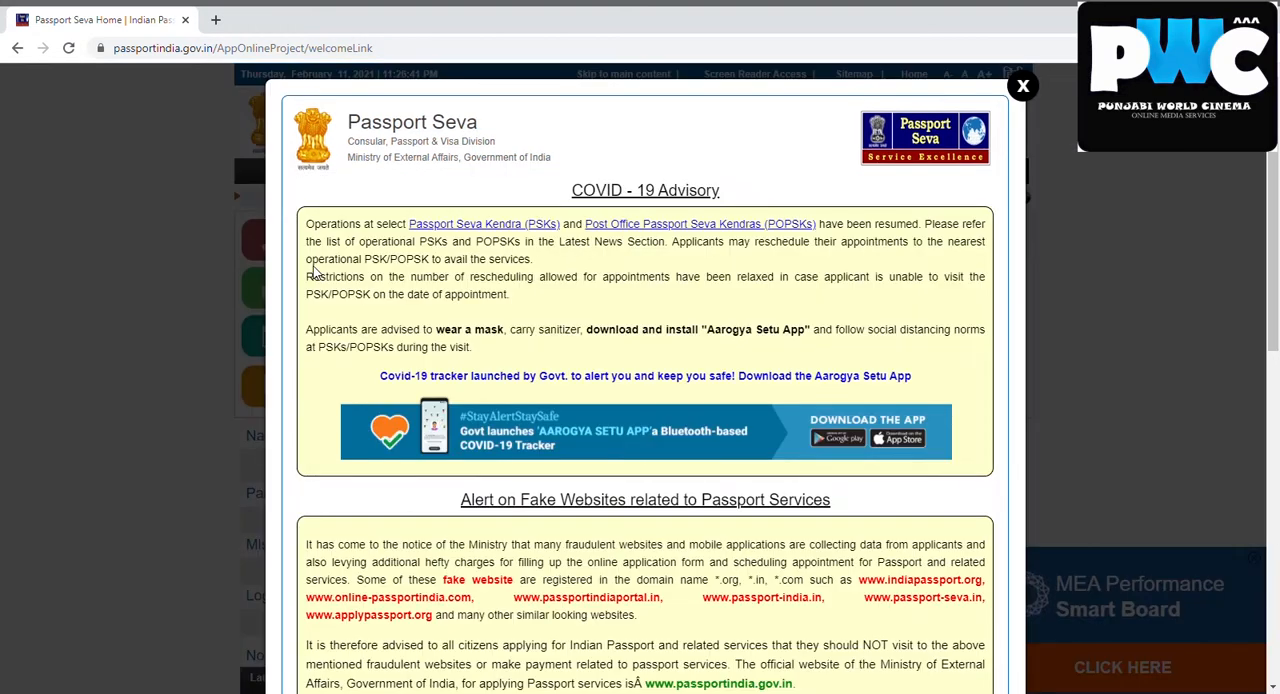
left_click(1023, 87)
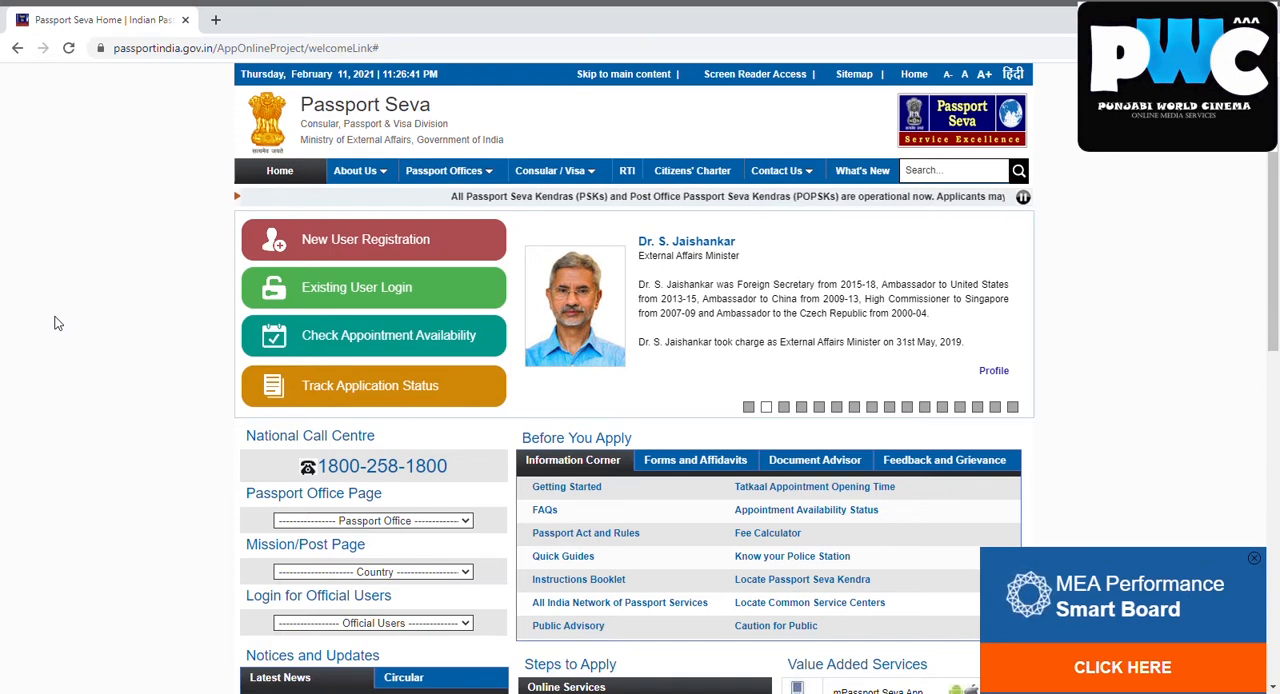
left_click(351, 250)
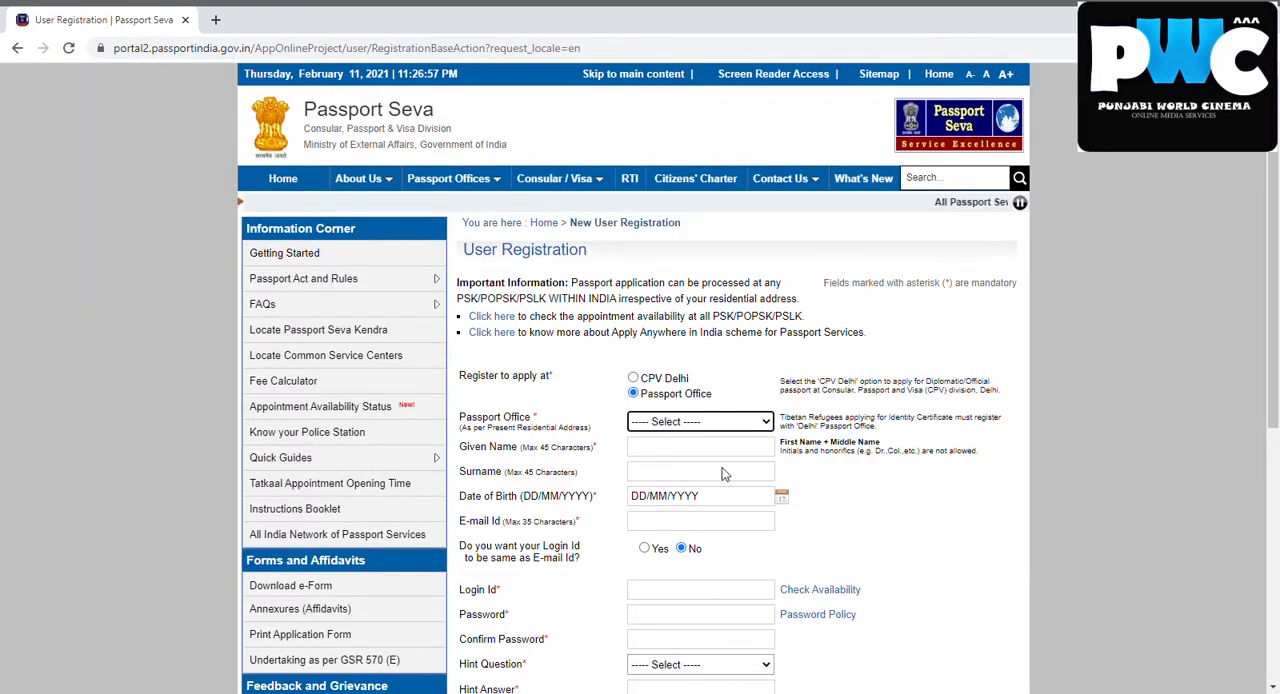
Choose Jalandhar as the Passport Office in the User Registration form
left_click_drag(1273, 262, 1273, 367)
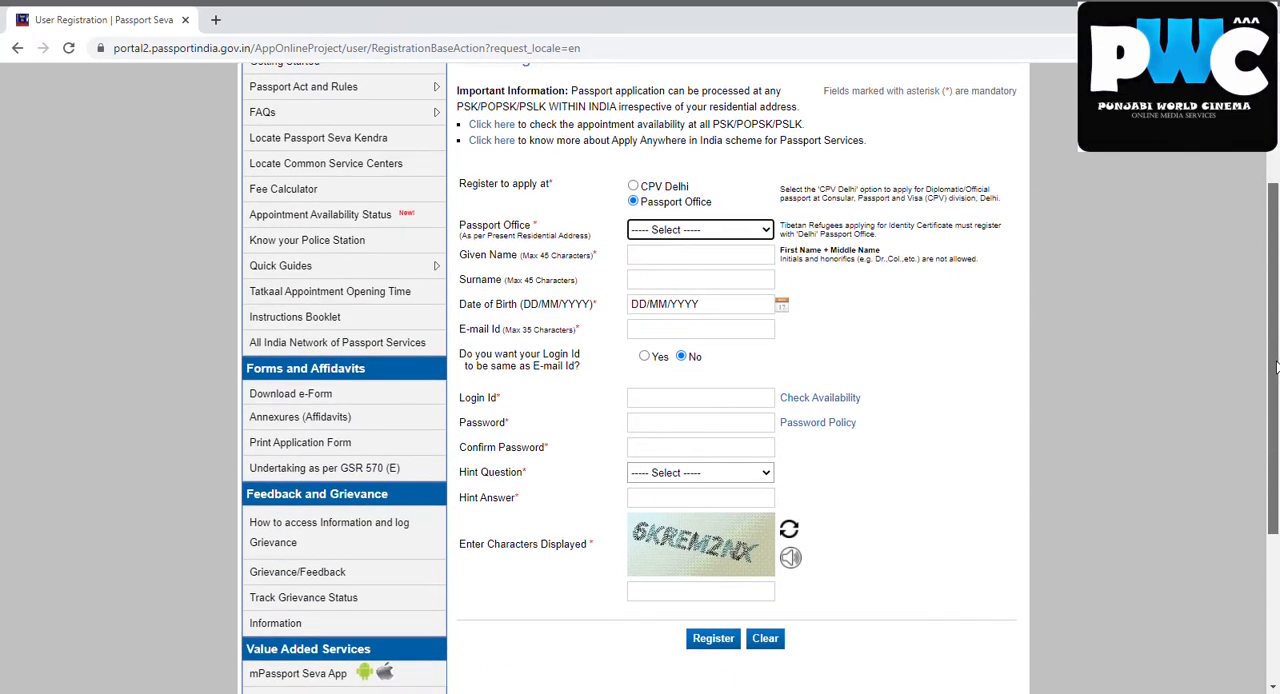
mouse_move(1275, 367)
left_mouse_down()
mouse_move(1275, 325)
mouse_move(1275, 343)
left_mouse_up()
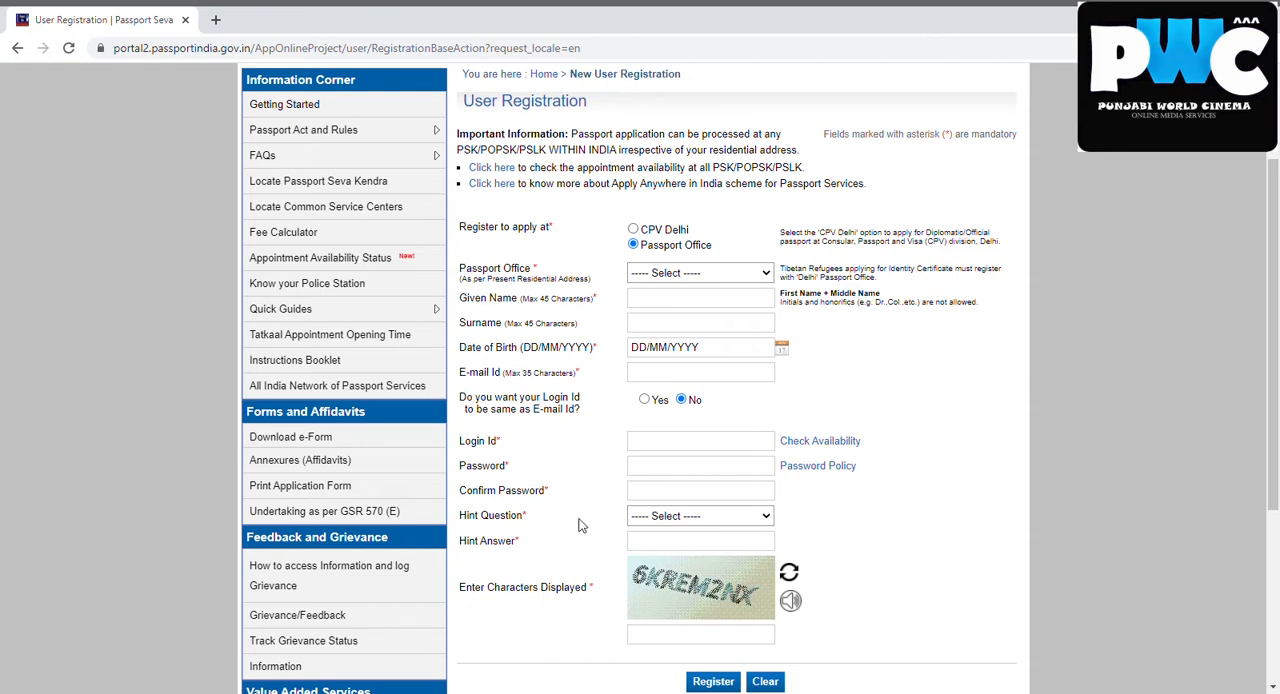
left_click(682, 375)
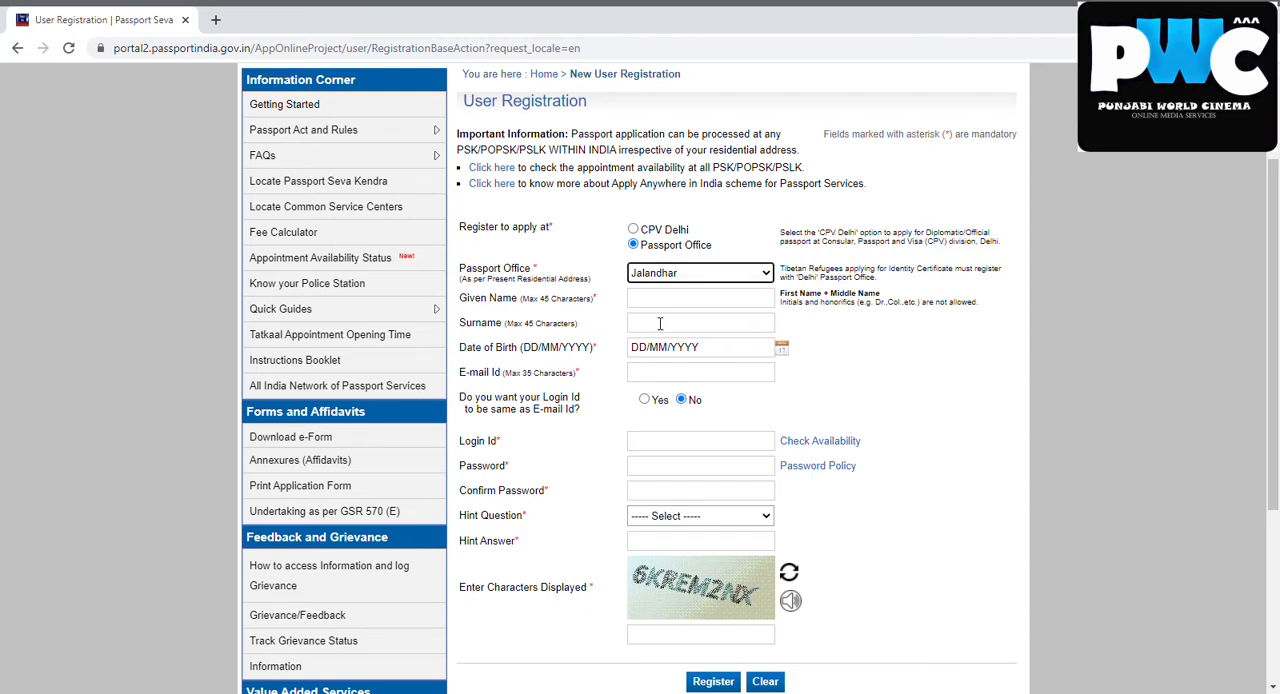
key("Tab")
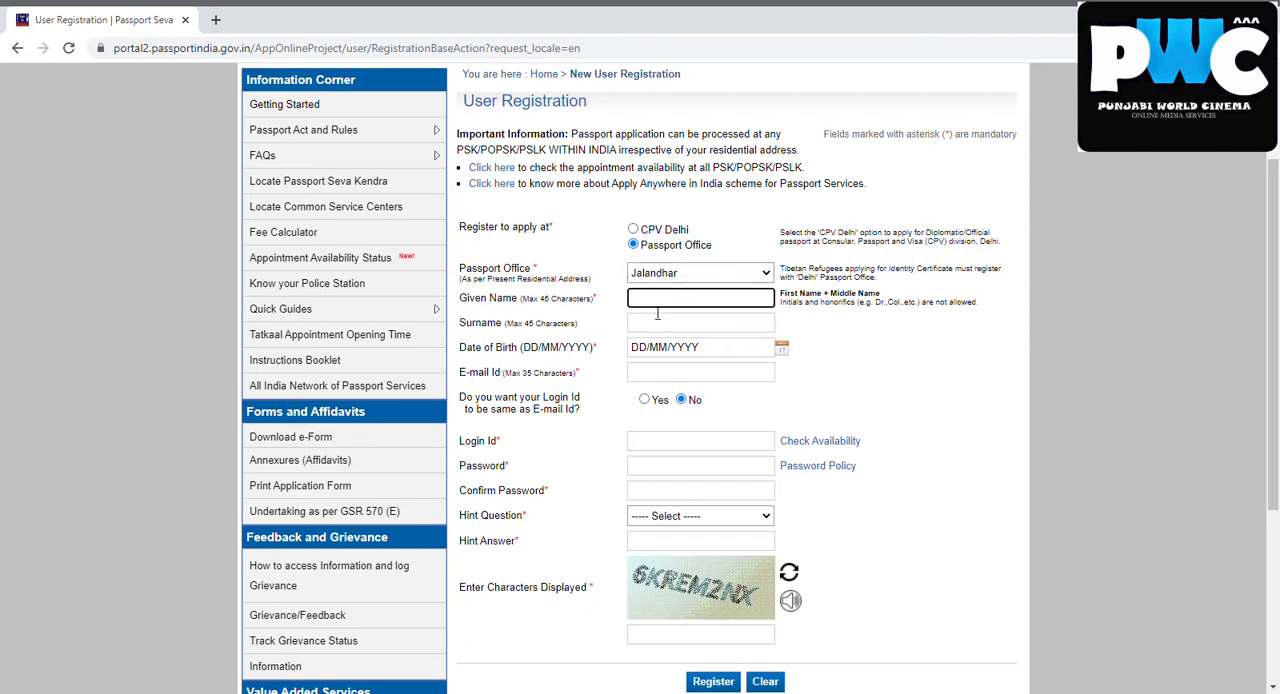
Enter the applicant's given name and surname in the registration form
left_click(559, 246)
left_click(697, 303)
left_click(569, 234)
left_click(659, 308)
left_click(653, 331)
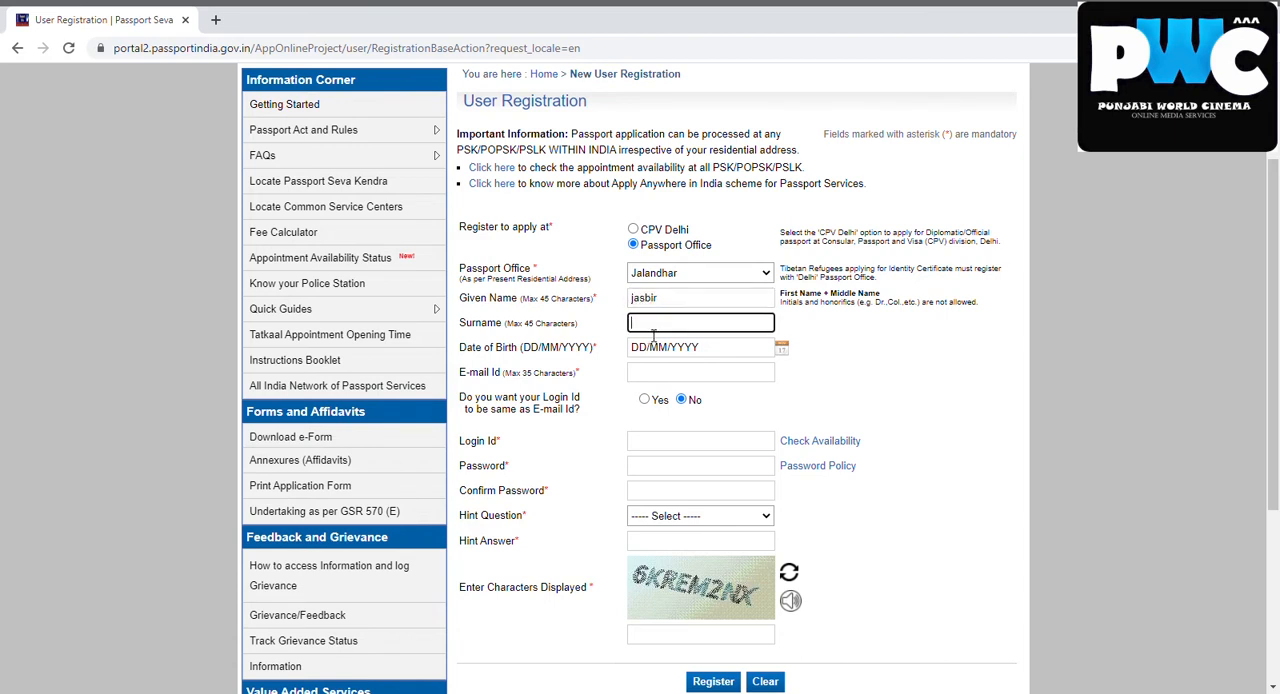
Fill in the applicant's date of birth and e-mail address
left_click(675, 354)
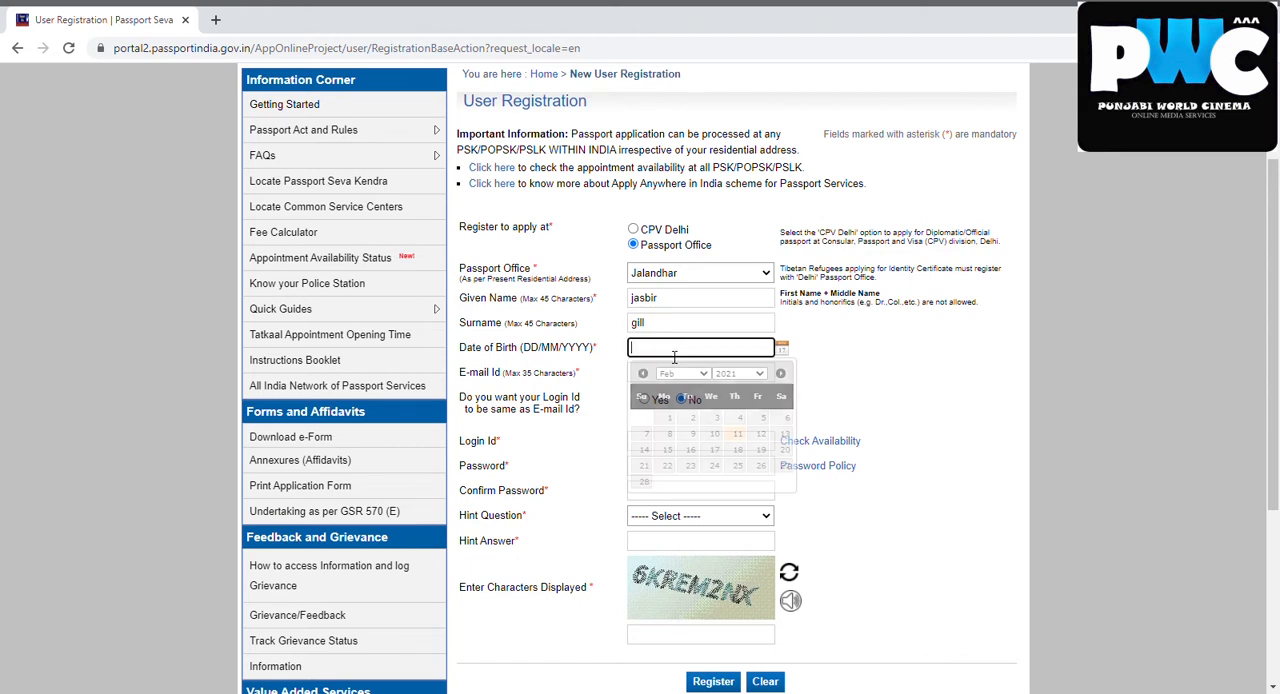
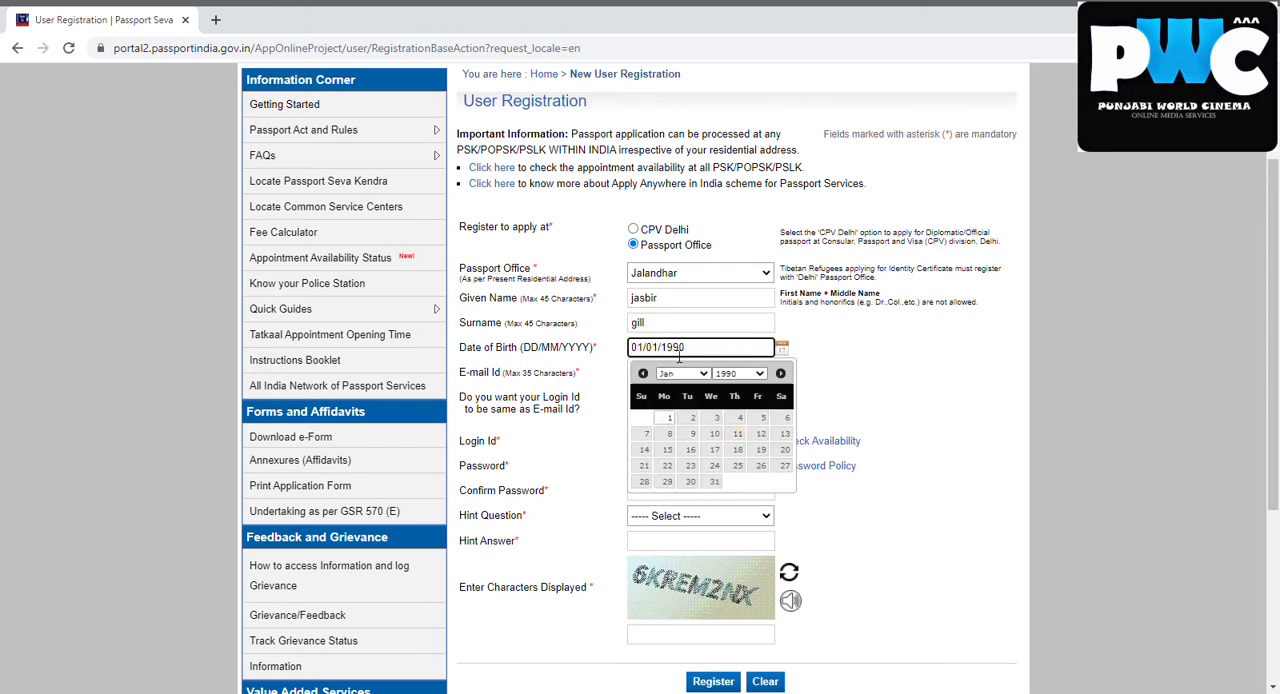
left_click(940, 384)
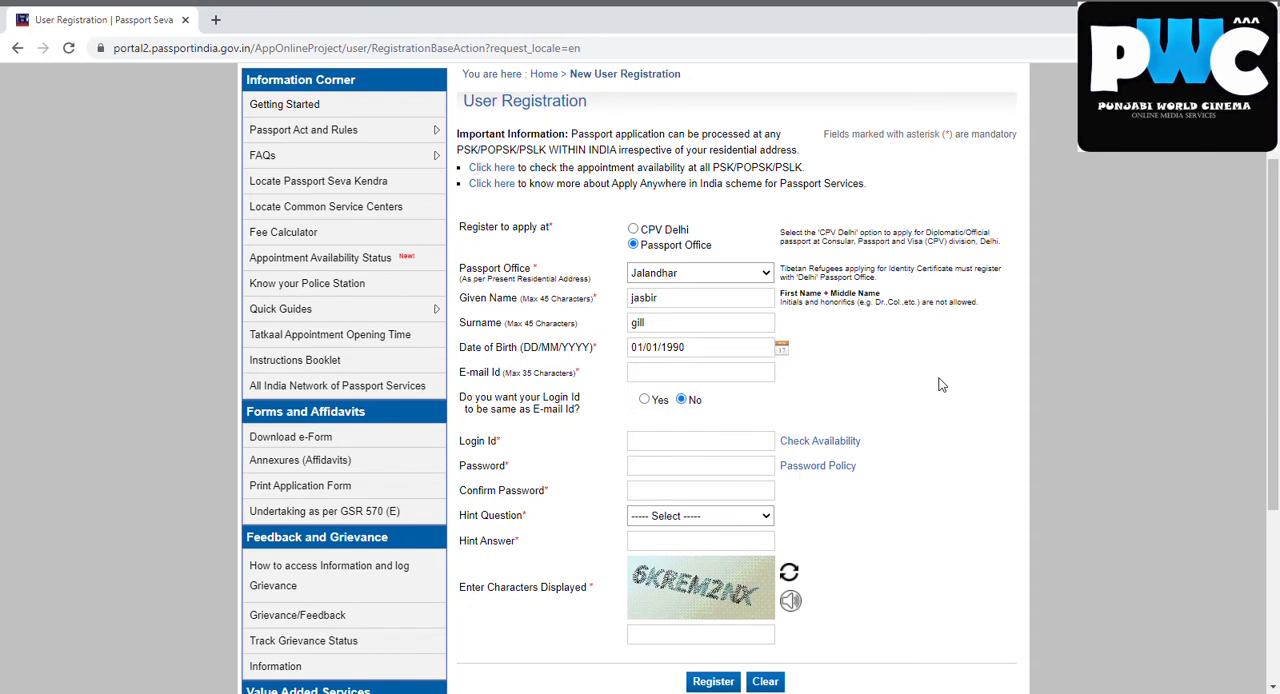
left_click(685, 377)
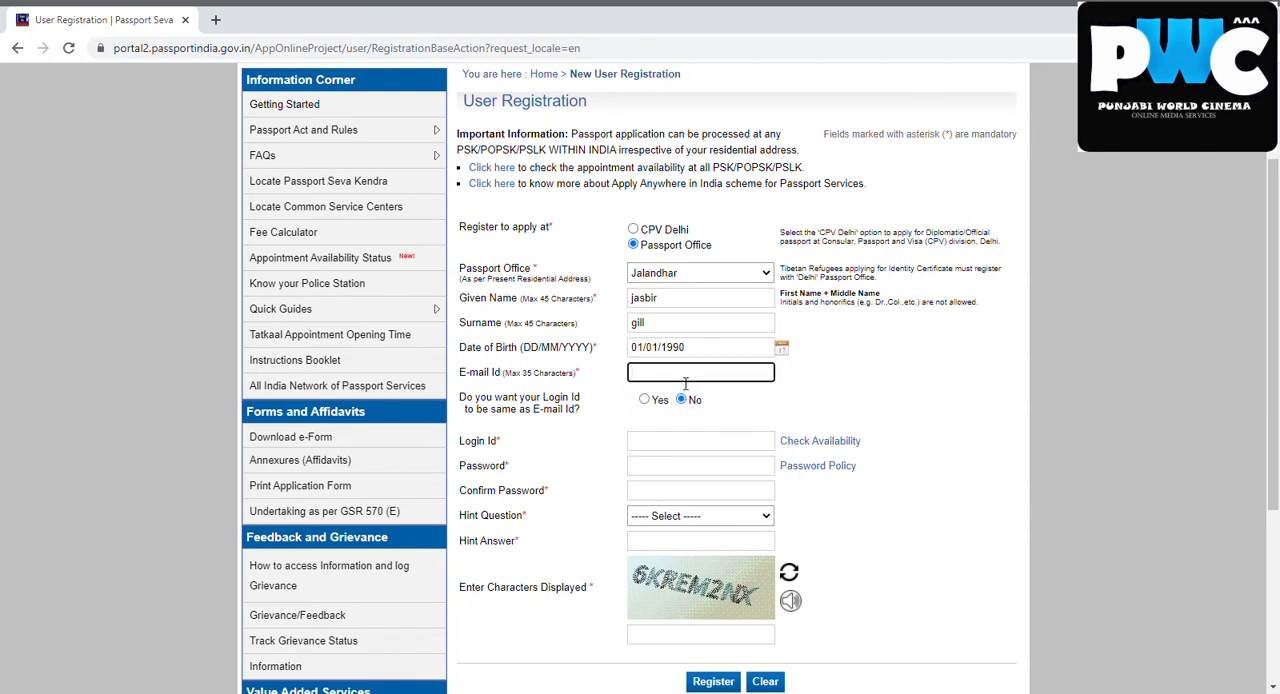
key("ctrl+v")
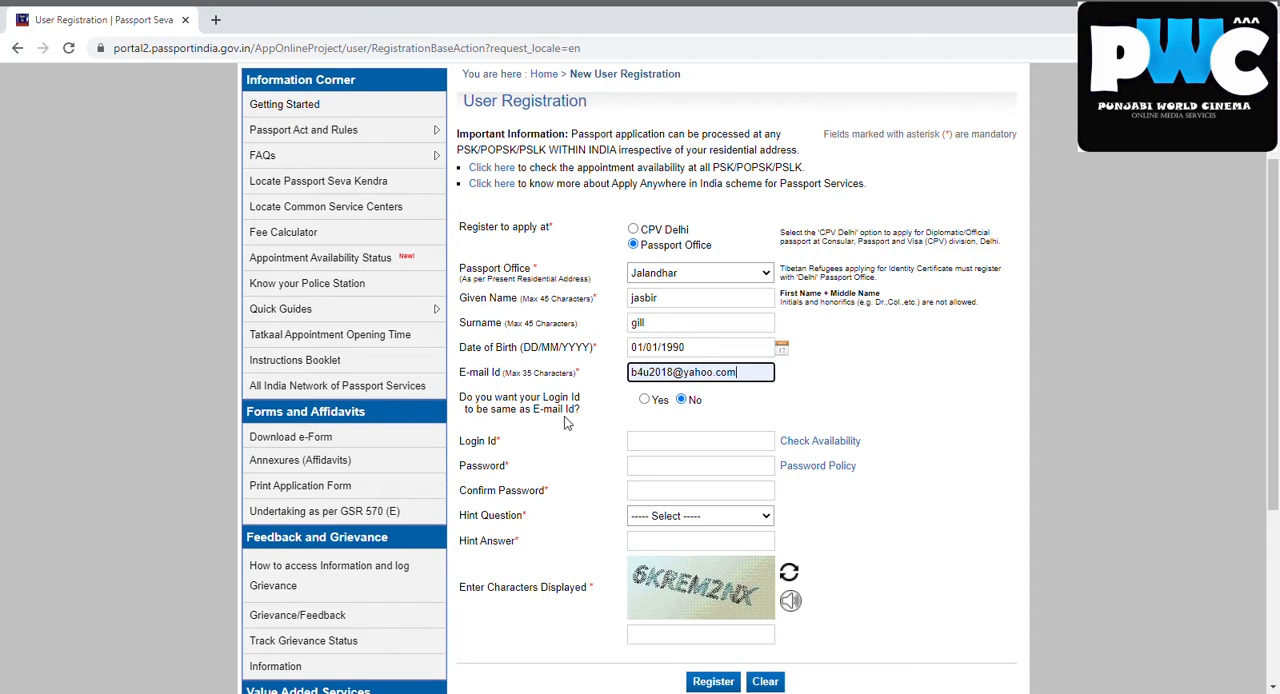
Set the option for using the e-mail address as login ID to No, and enter a separate Login Id
left_click(644, 399)
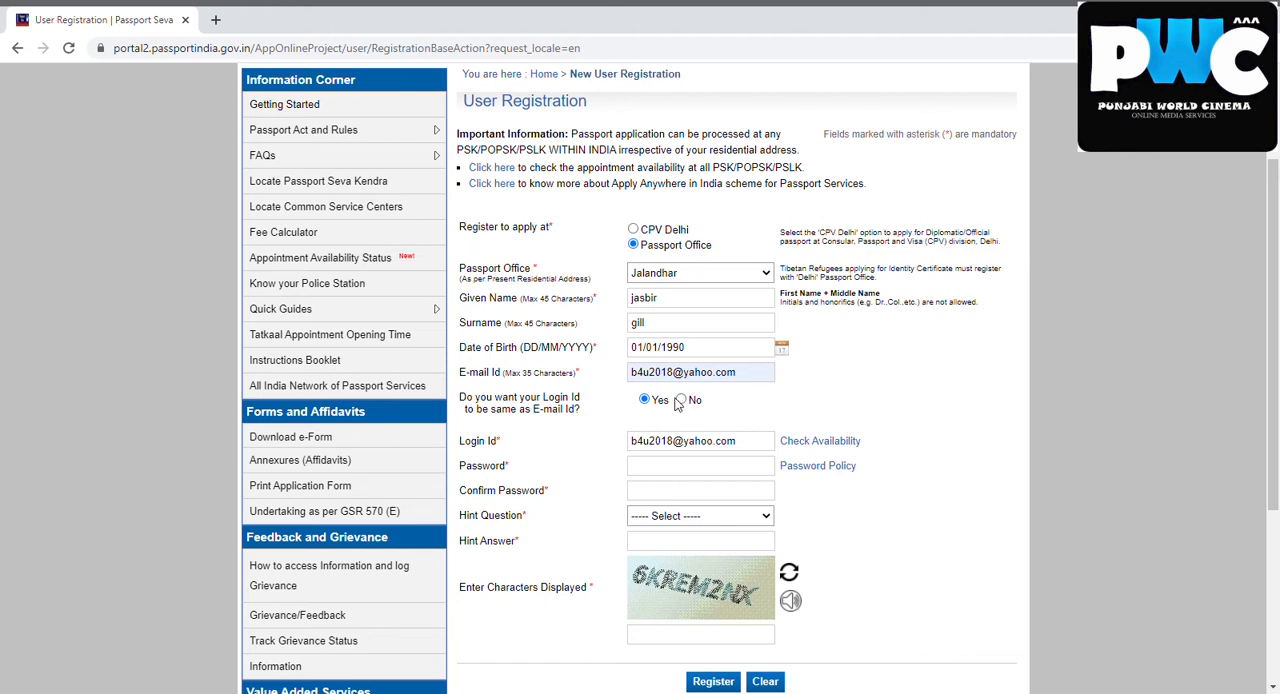
left_click(680, 400)
left_click(675, 447)
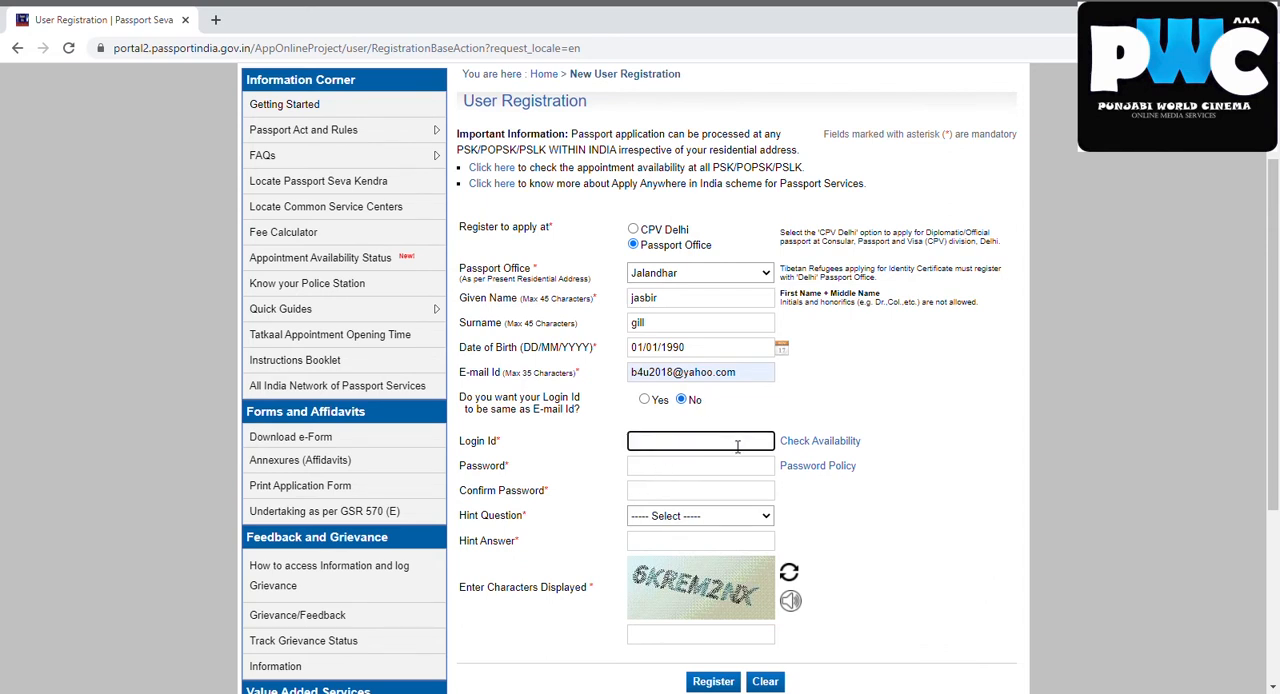
type("asbir19901990")
Enter the account password in the Password and Confirm Password fields
left_click(681, 467)
type("•")
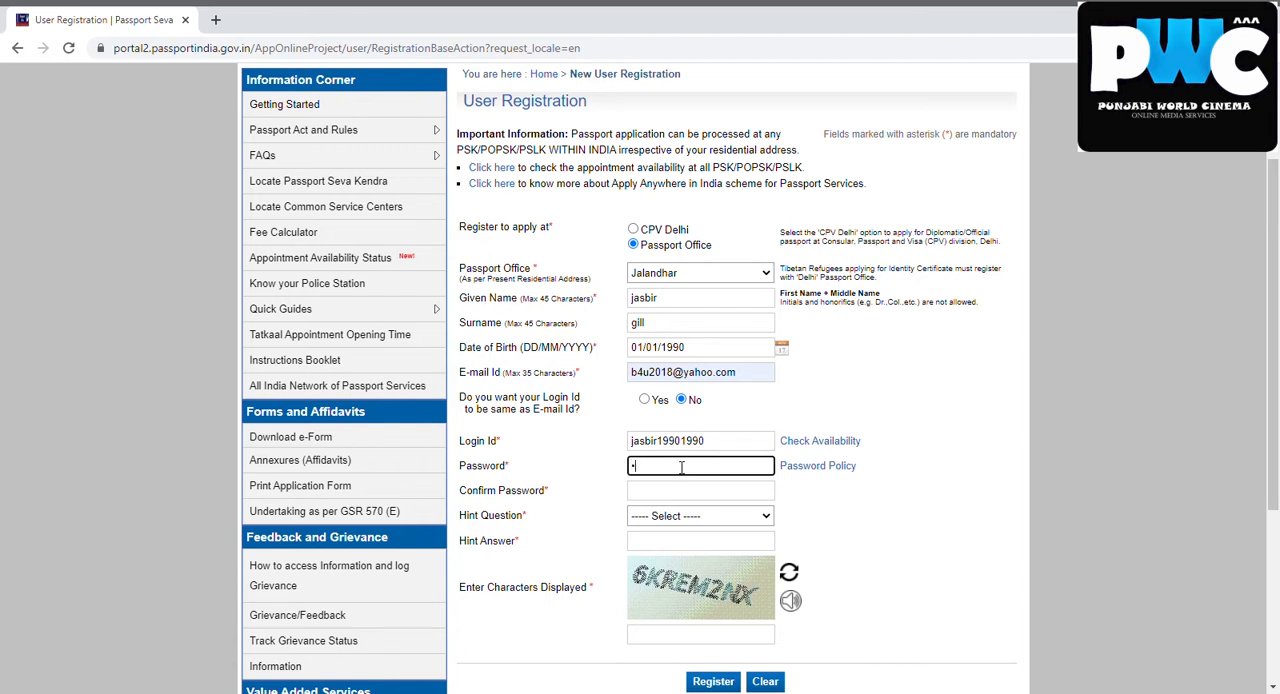
type("•••••")
left_click(660, 497)
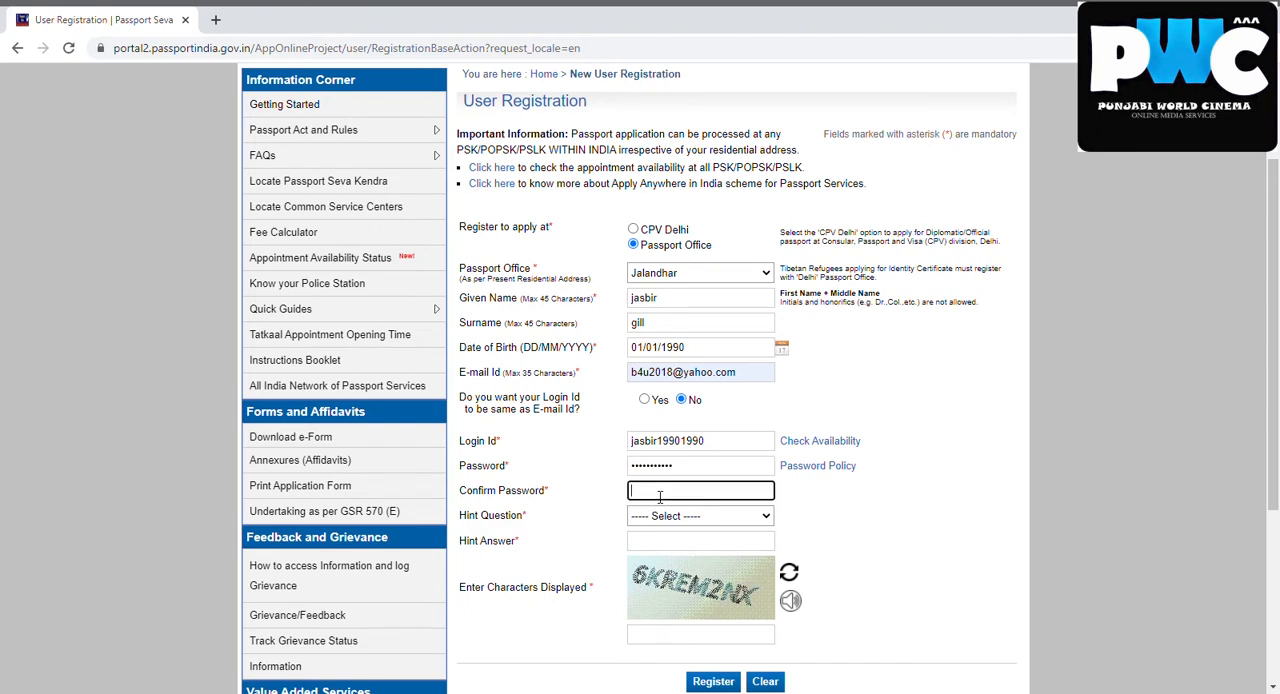
type("••••••••")
Set the Hint Question to Birth City and fill in the Hint Answer
left_click(657, 522)
left_click(646, 553)
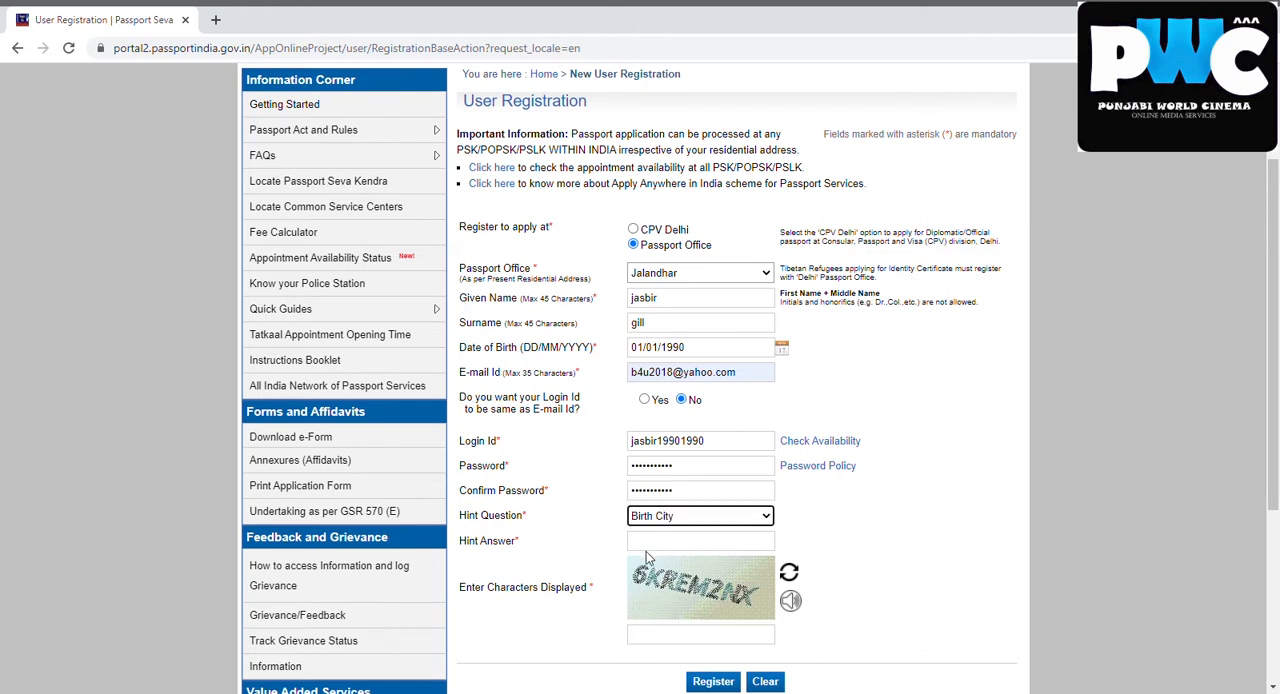
left_click(673, 552)
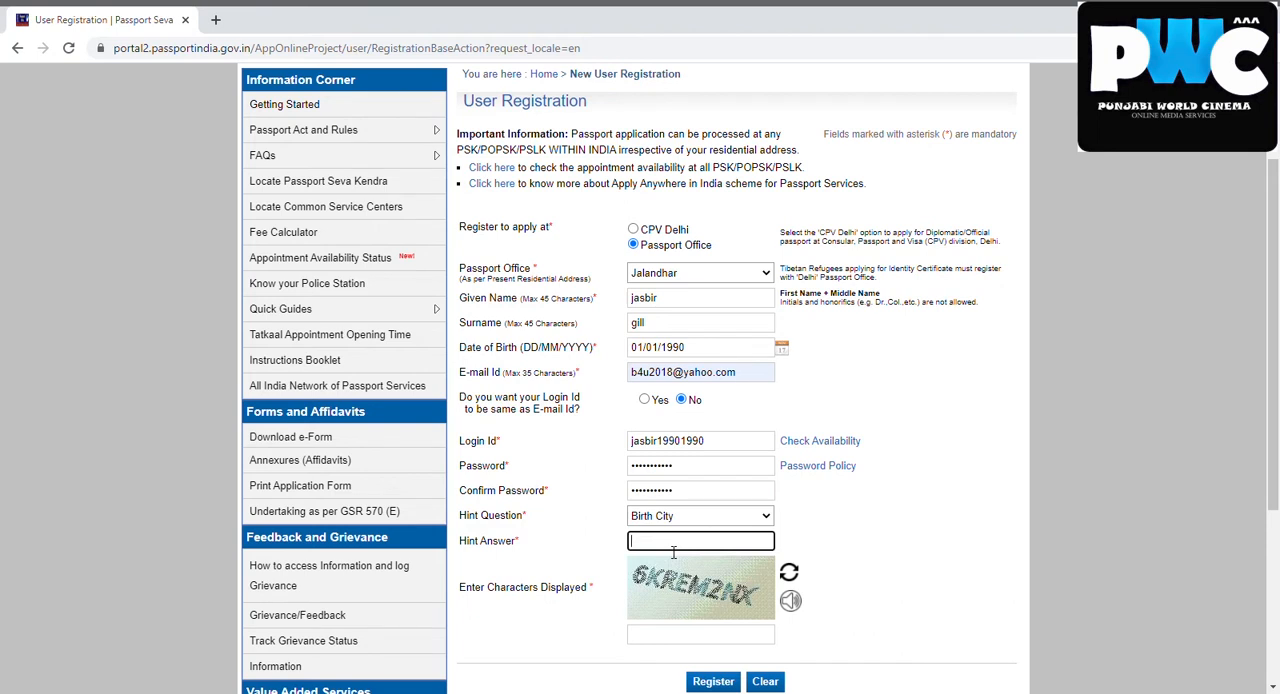
type("••••••••")
Enter the displayed captcha characters and submit the user registration
left_click(679, 636)
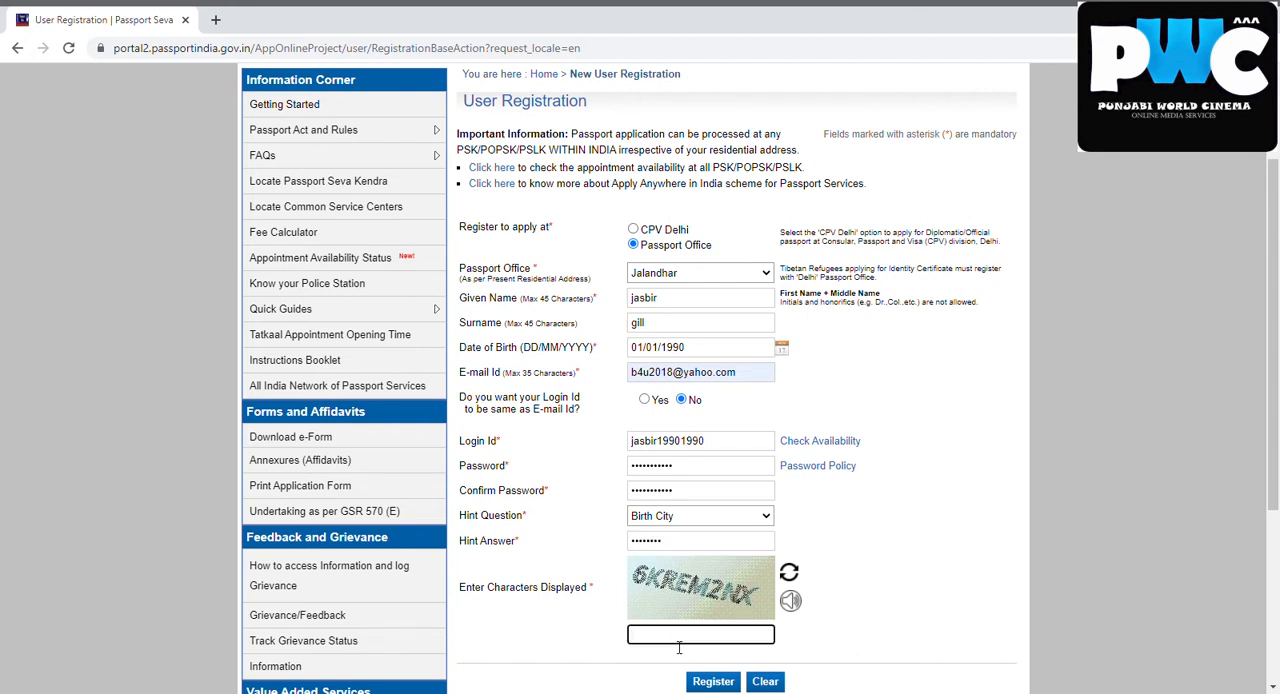
type("6KREM2NX")
left_click(711, 683)
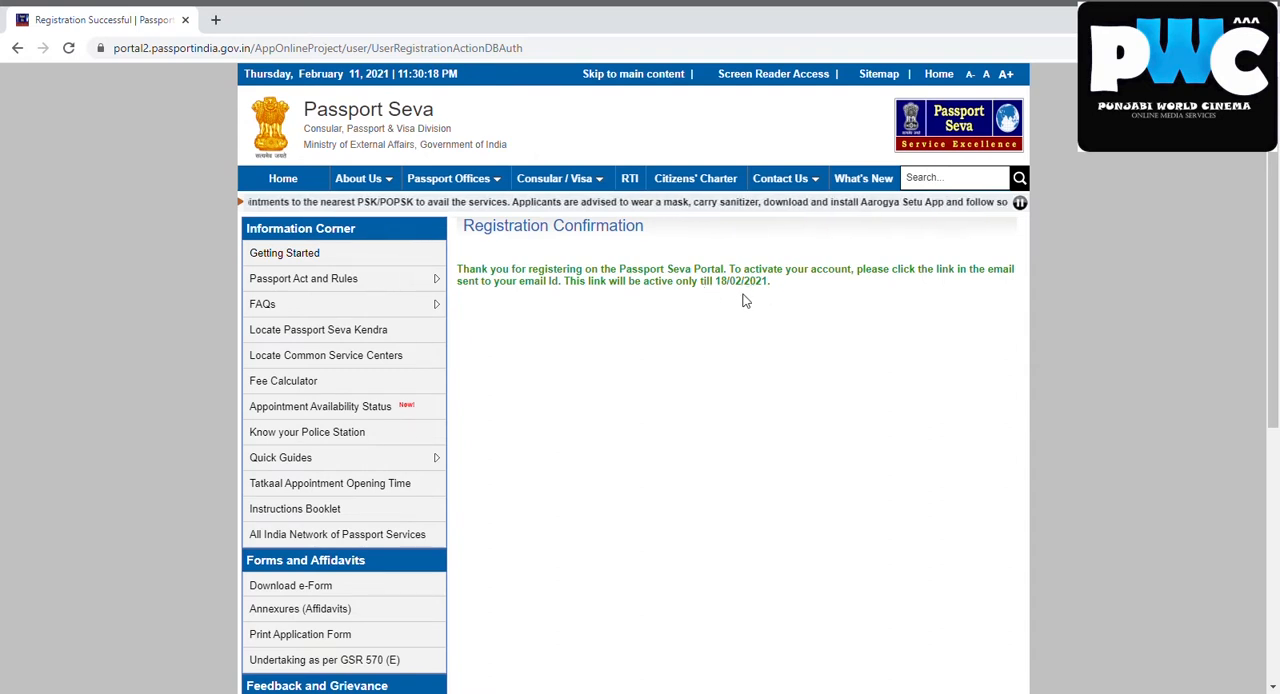
Open Yahoo Mail in a new tab and view the newest Registration Confirmation e-mail from Passport Seva
left_click(216, 20)
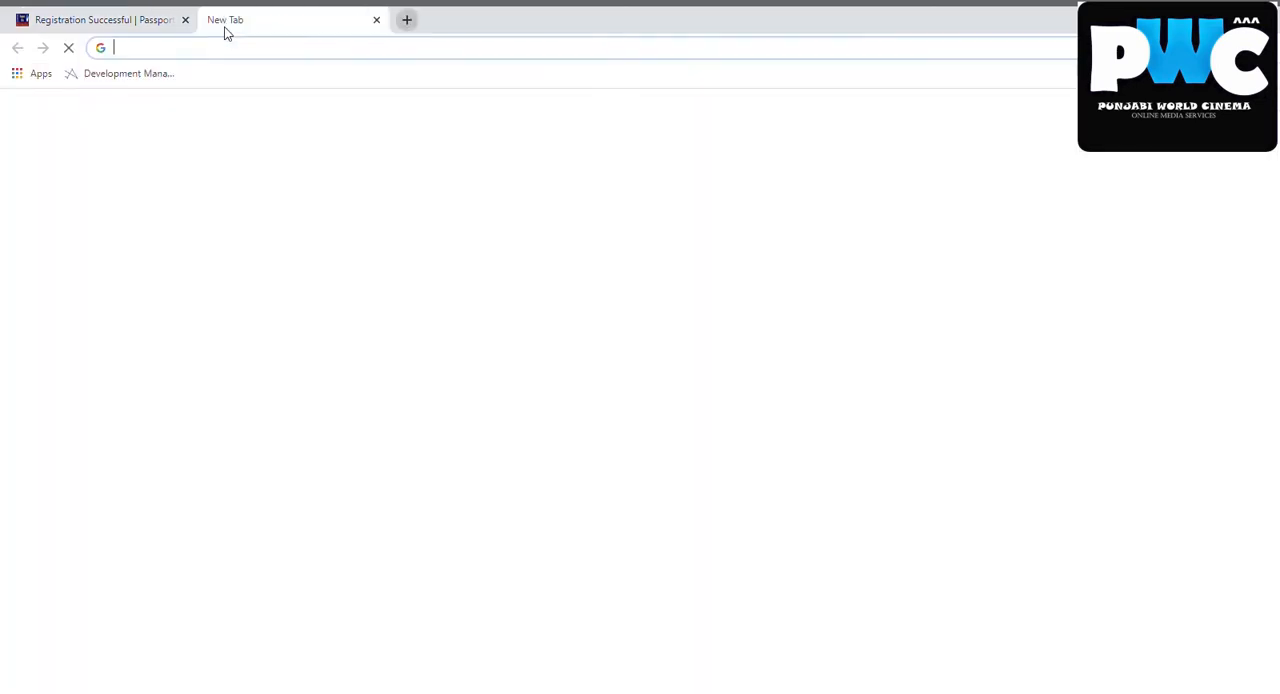
left_click(232, 48)
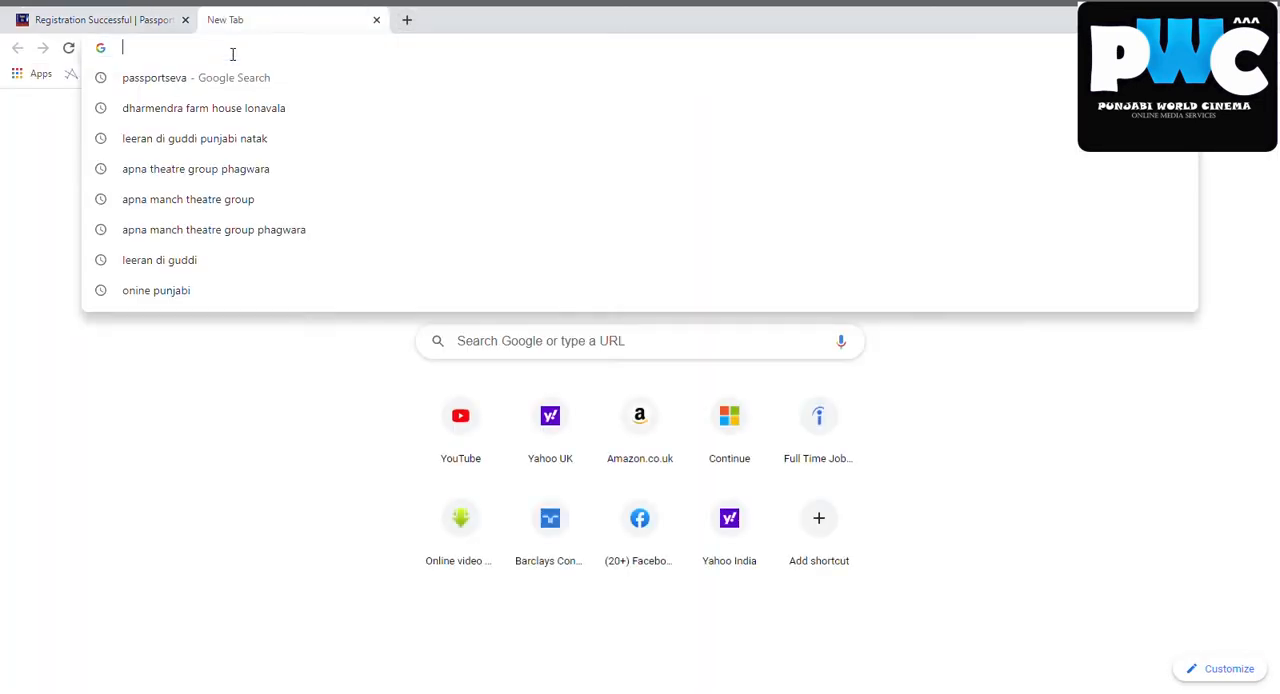
type("Ya")
key("Return")
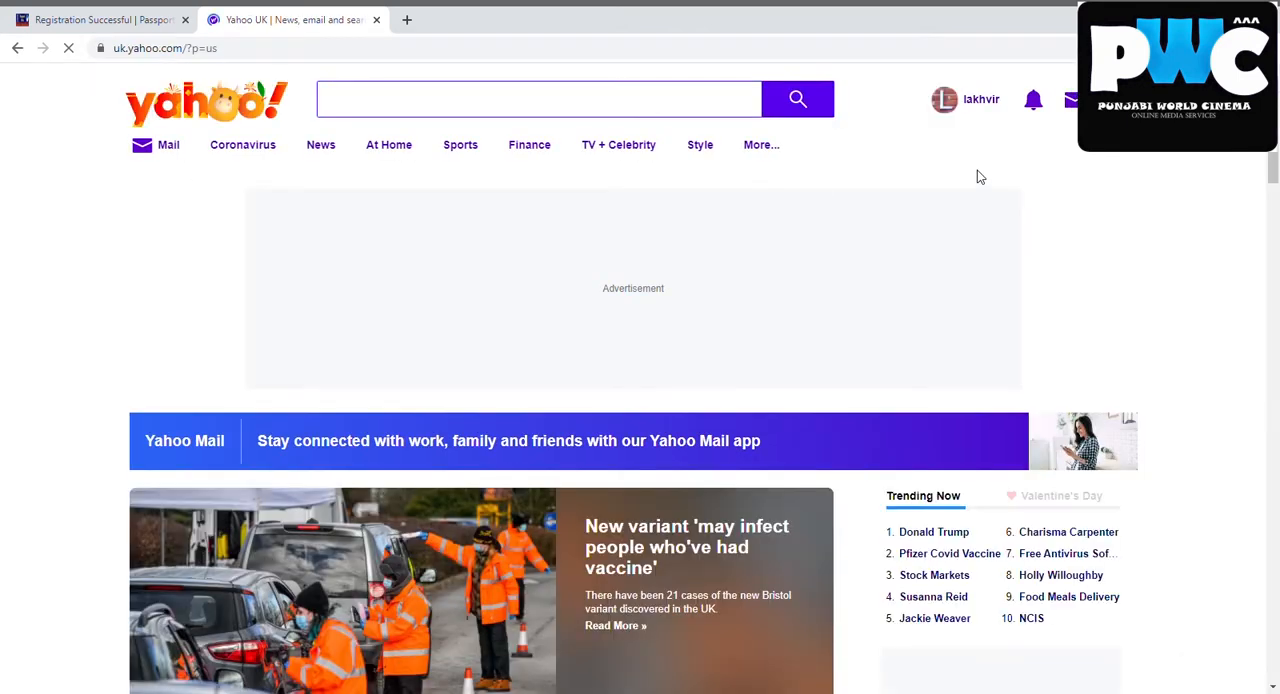
left_click(1085, 100)
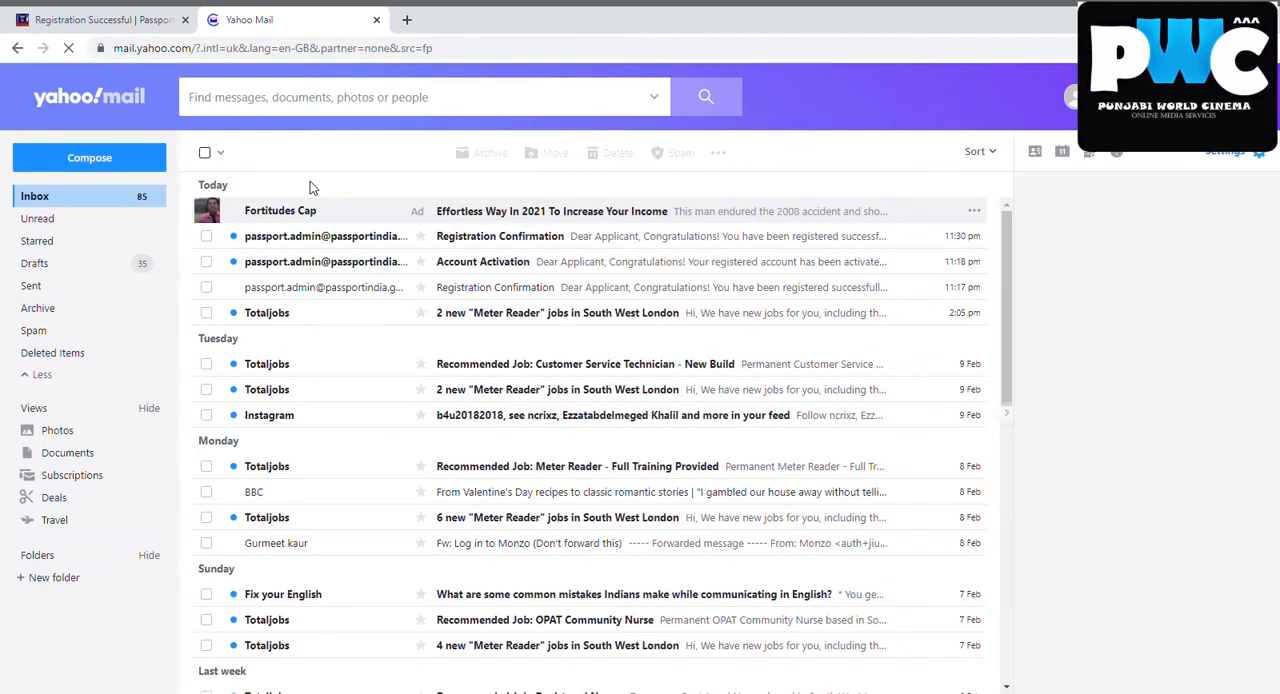
left_click(500, 237)
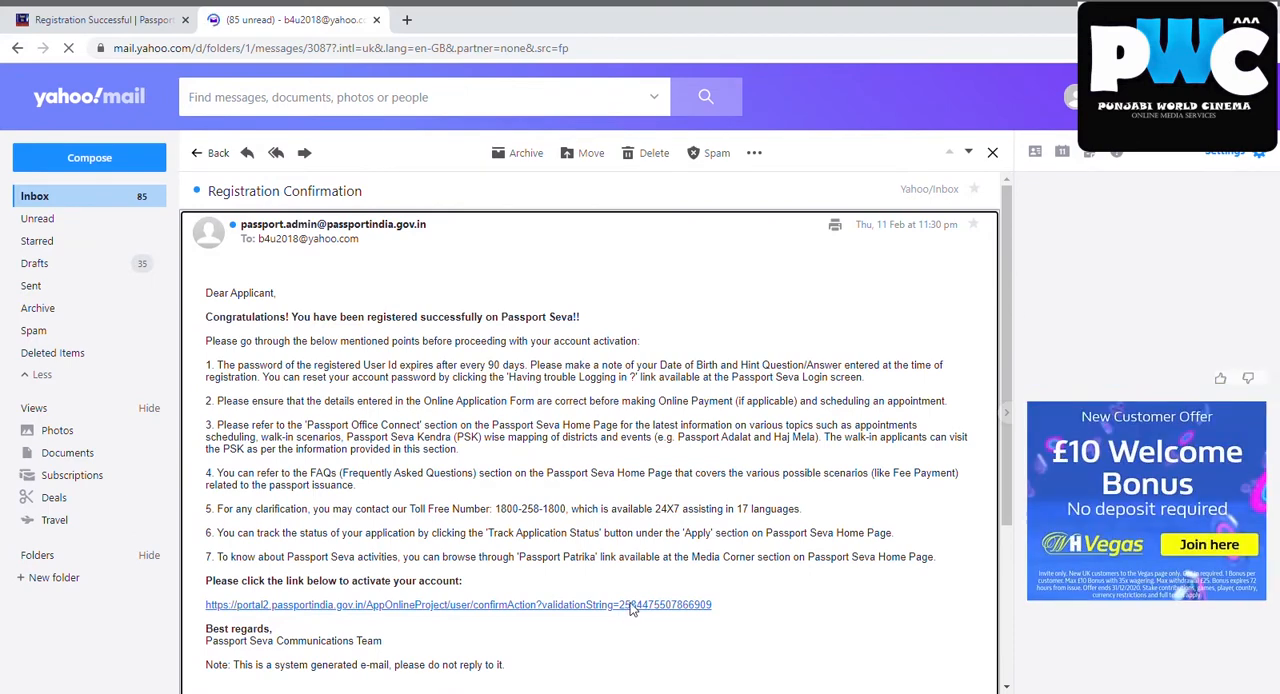
Open the account activation link in the Registration Confirmation e-mail and submit the registered user ID
left_click(514, 607)
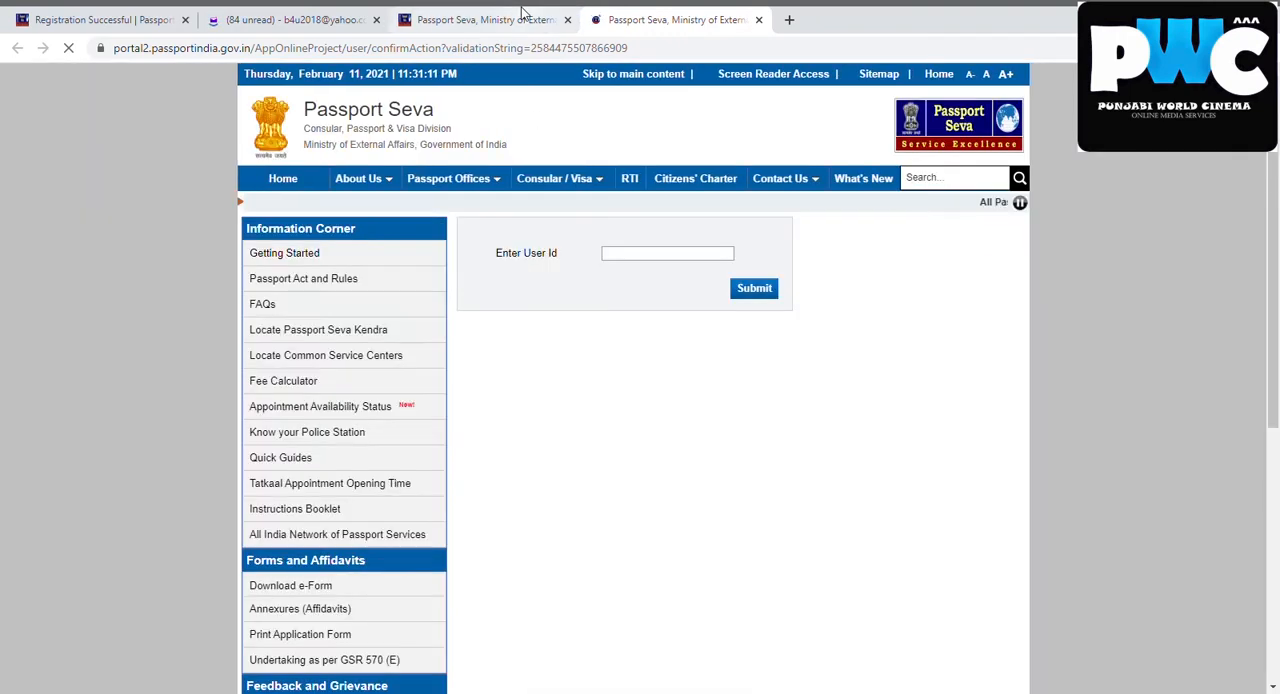
left_click(521, 19)
left_click(657, 254)
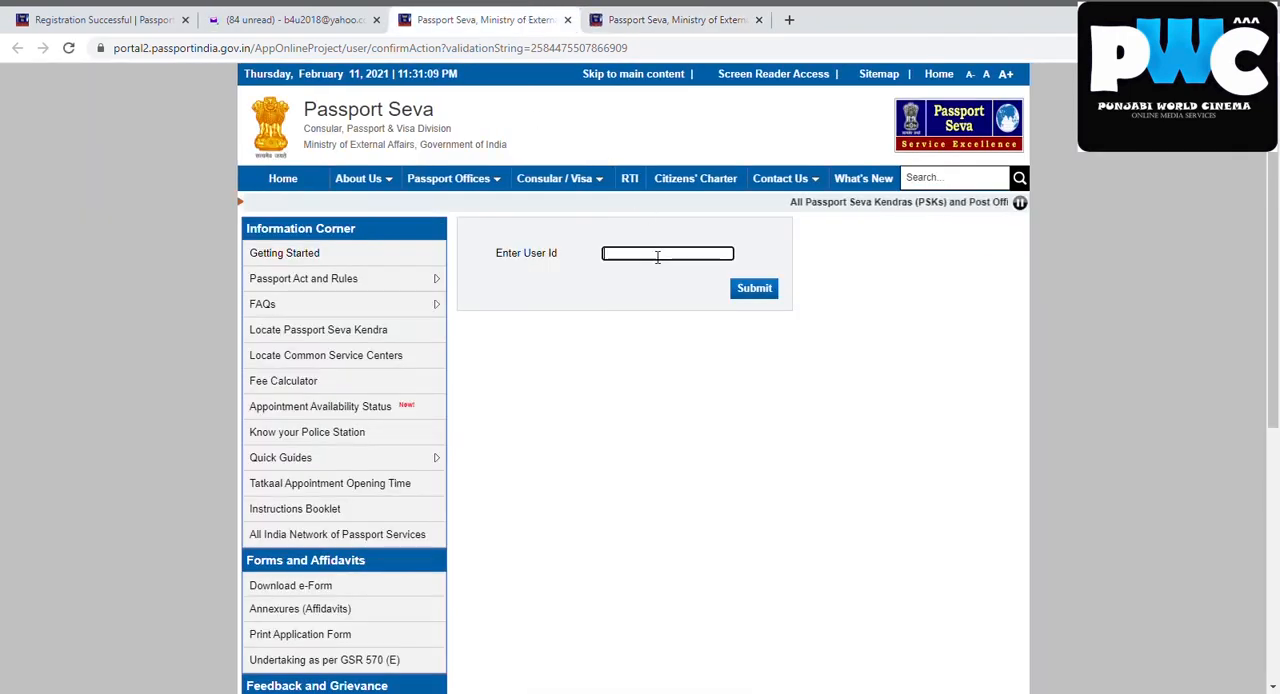
type("JAS")
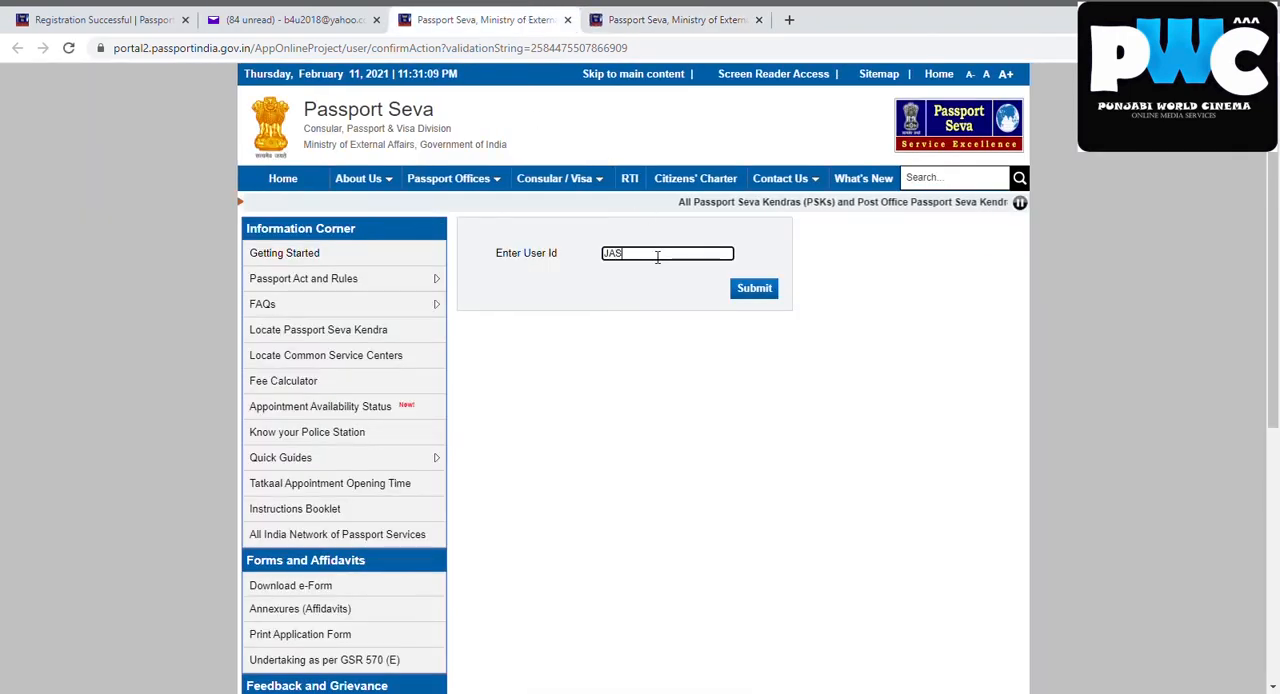
key("BackSpace")
key("BackSpace")
key("BackSpace")
type("ja")
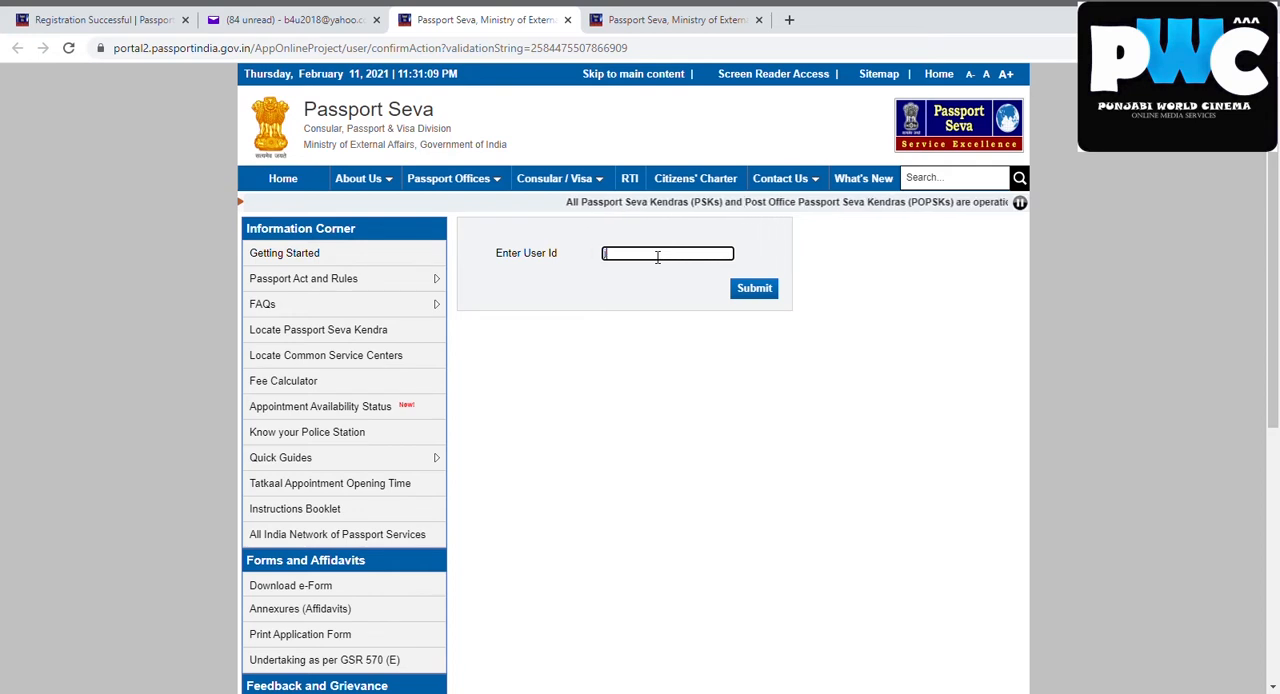
type("sbir")
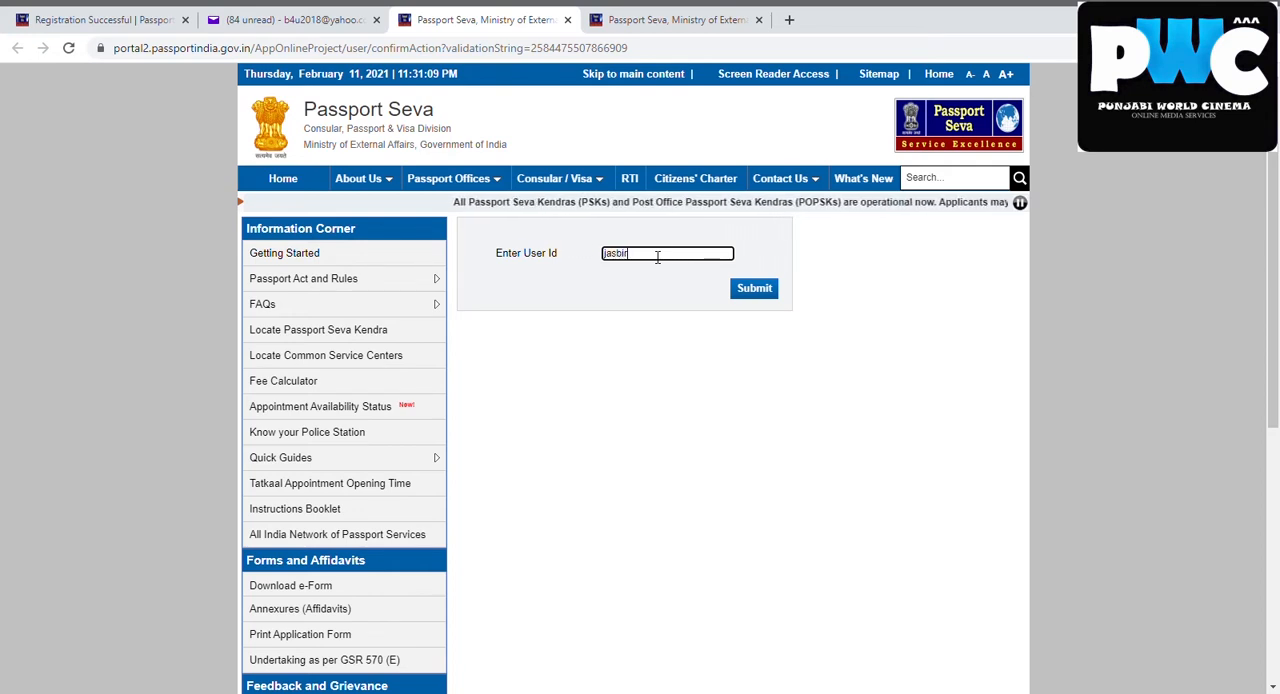
type("19901990")
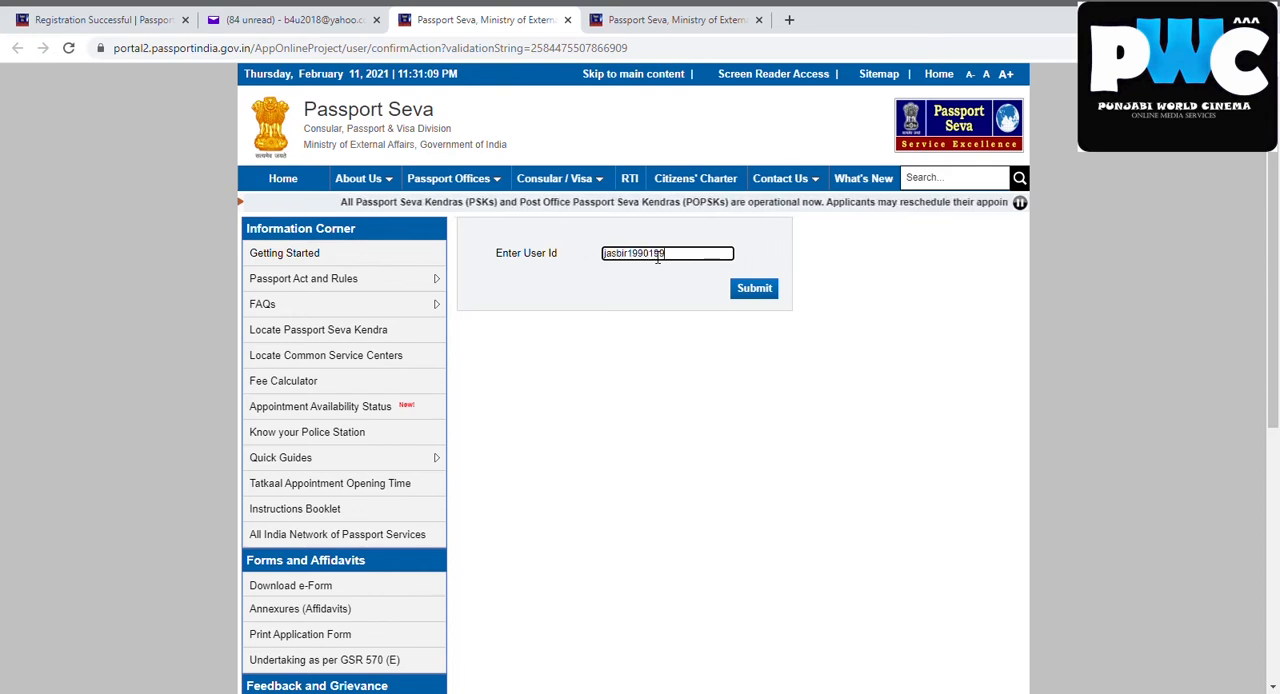
left_click(757, 294)
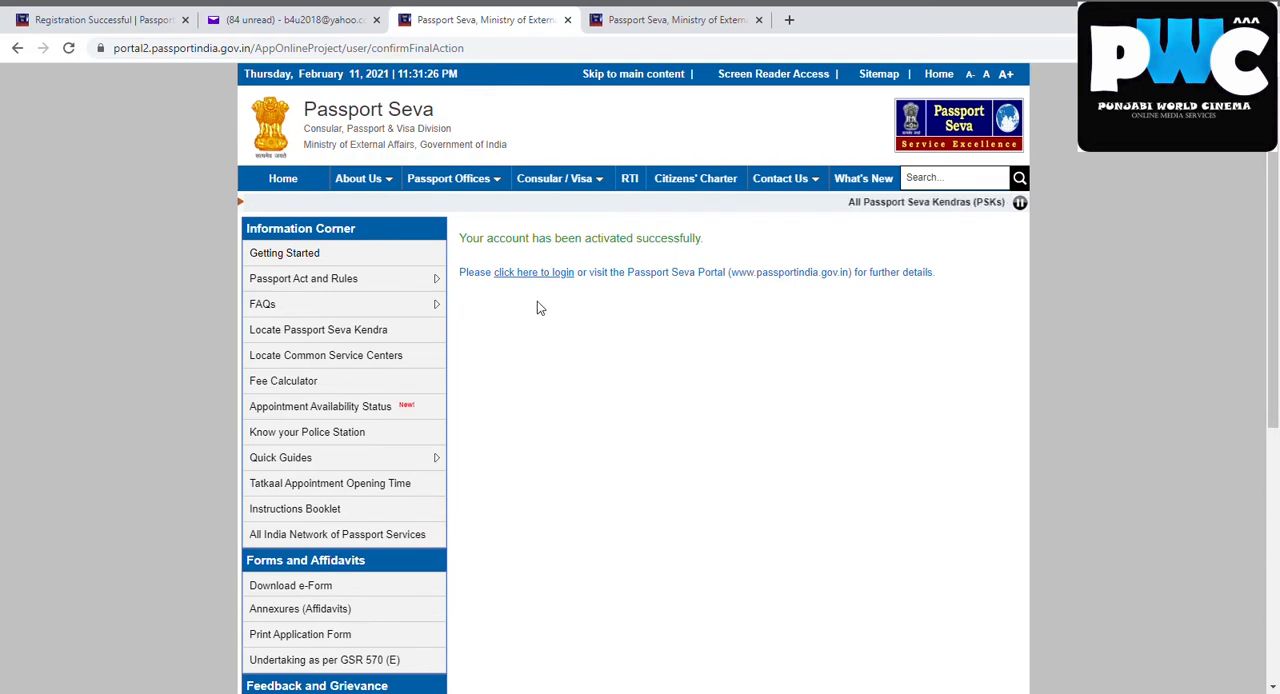
Go to the login page, enter the registered login ID and continue to the password stage
left_click(553, 274)
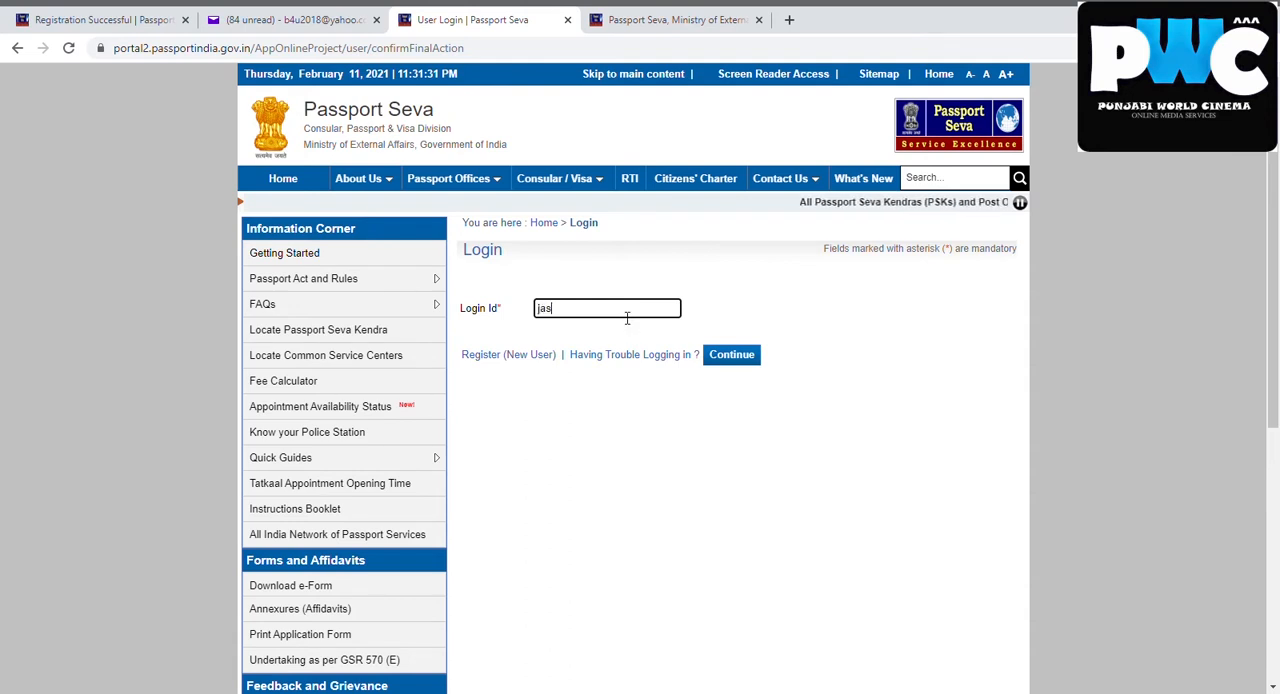
type("jas")
left_click(590, 341)
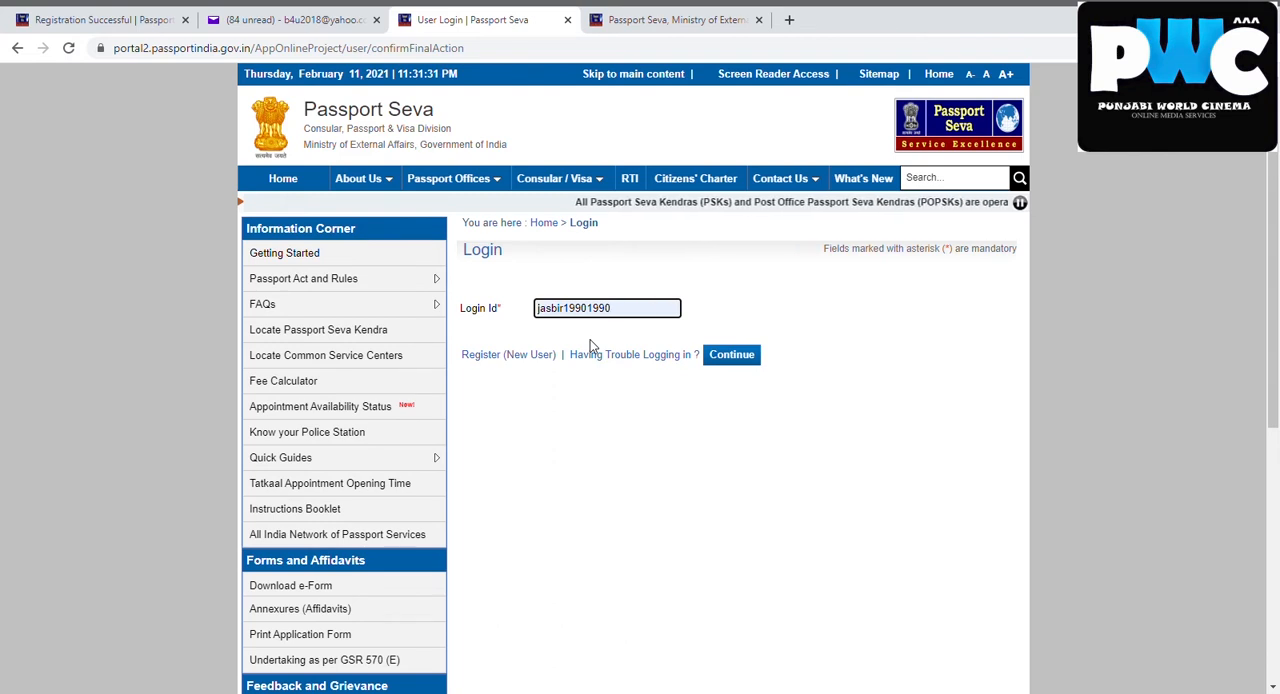
left_click(733, 365)
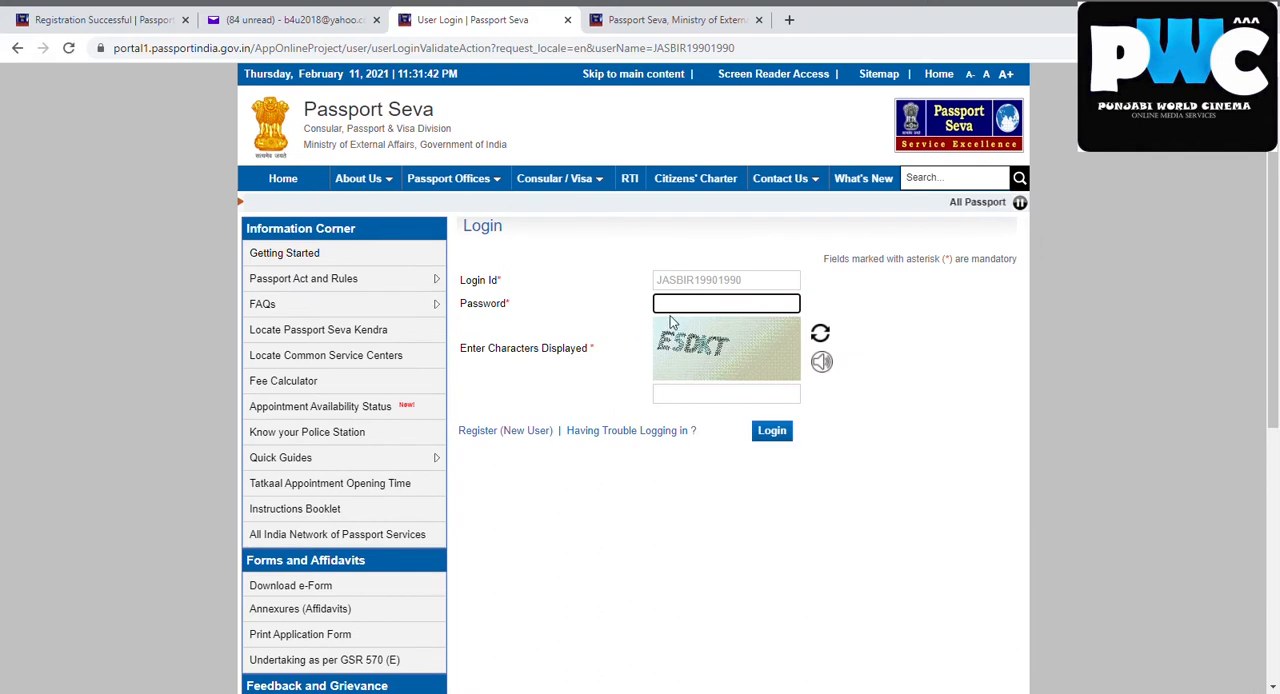
Try to log in with the account password and the displayed captcha characters in capital letters
left_click(689, 398)
type("Es")
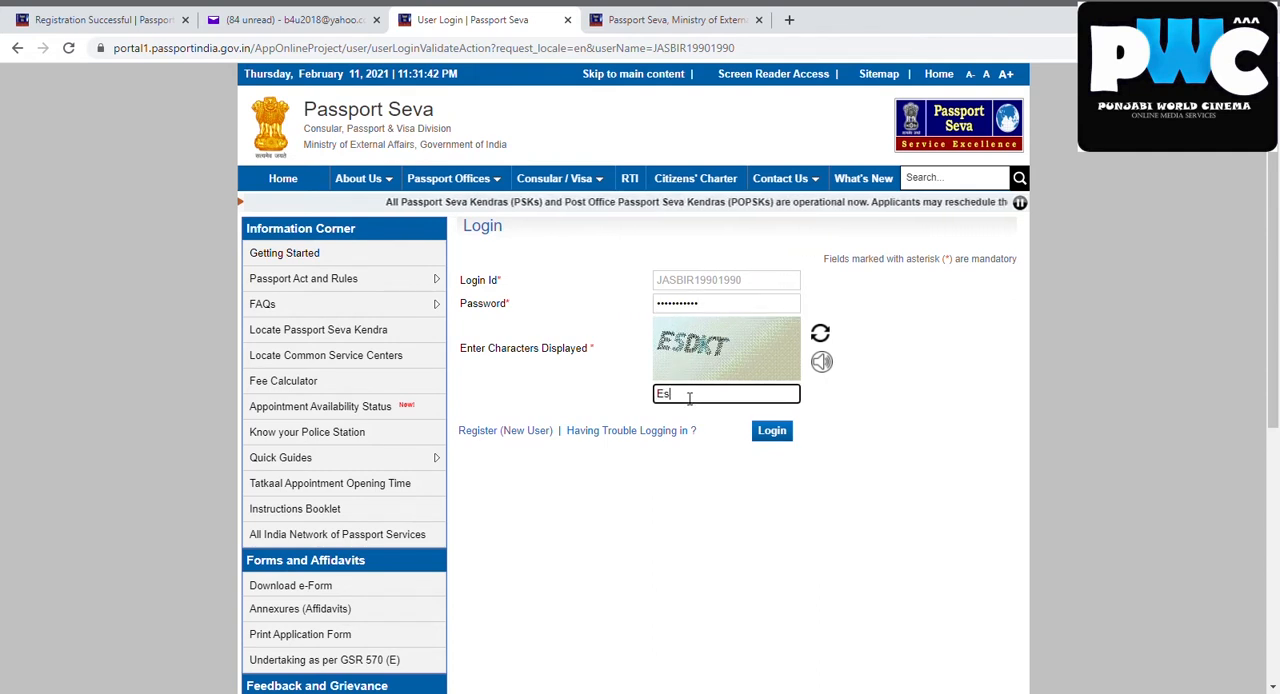
type("dkt")
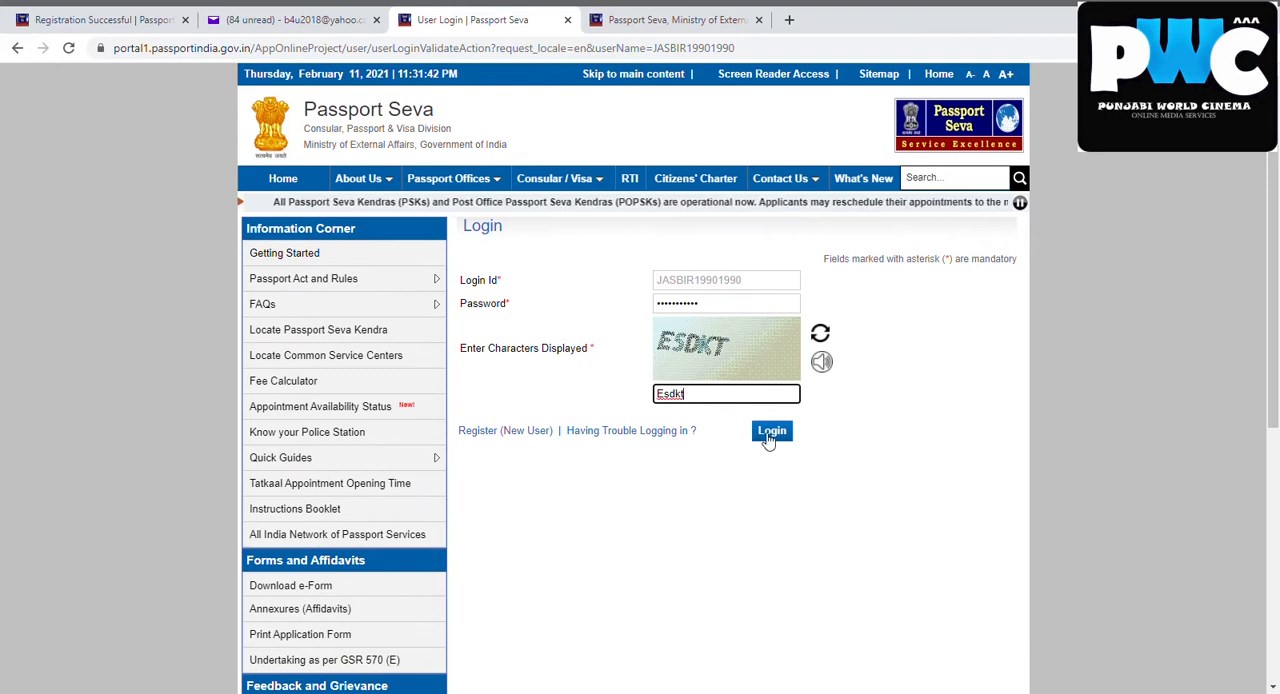
key("BackSpace")
key("BackSpace")
key("BackSpace")
key("BackSpace")
key("BackSpace")
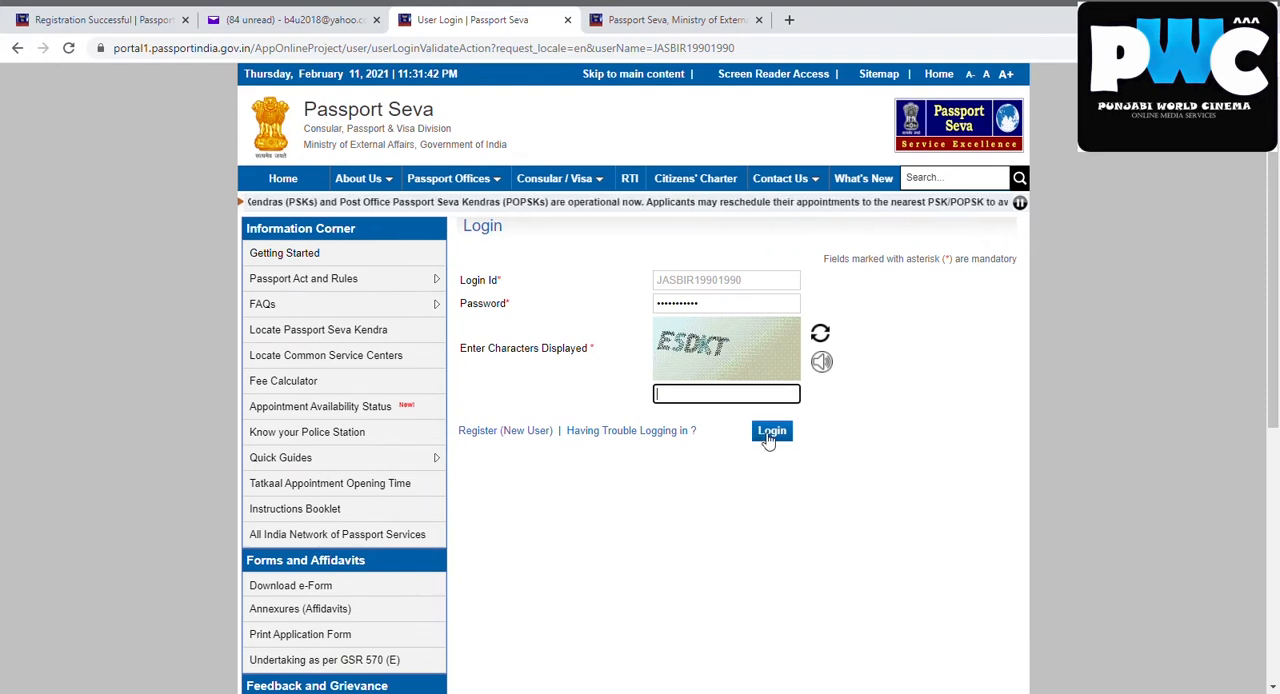
type("ES")
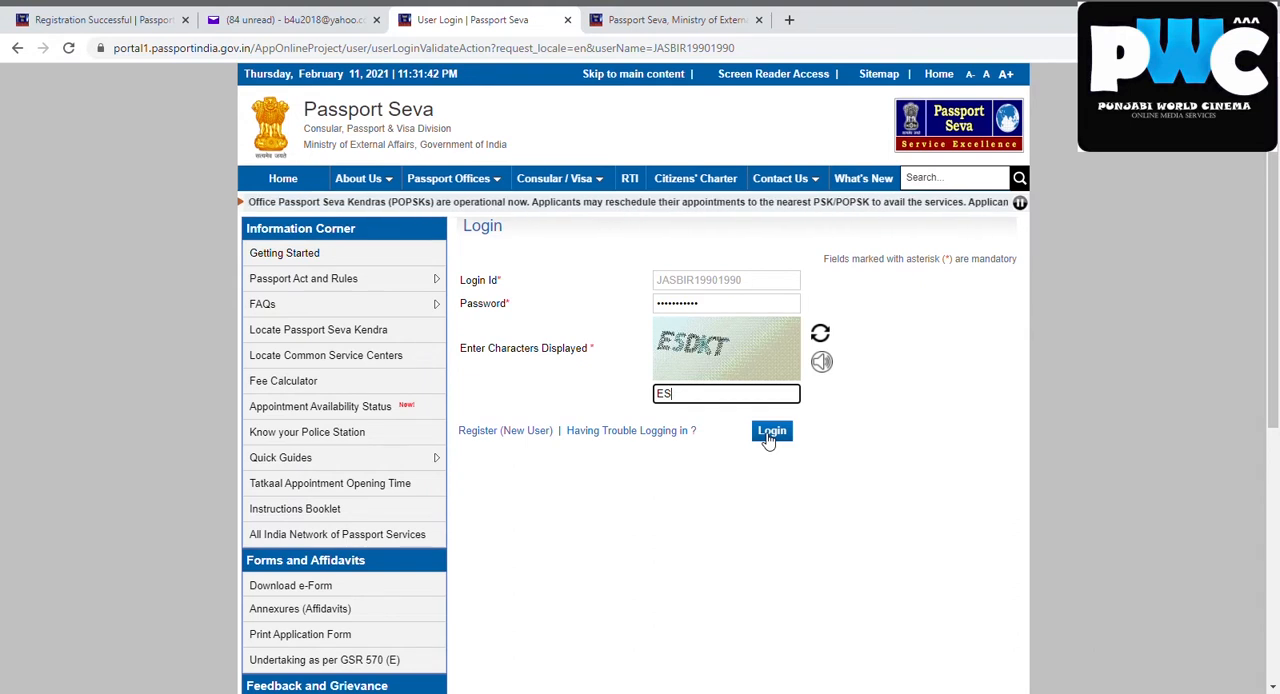
type("DKT")
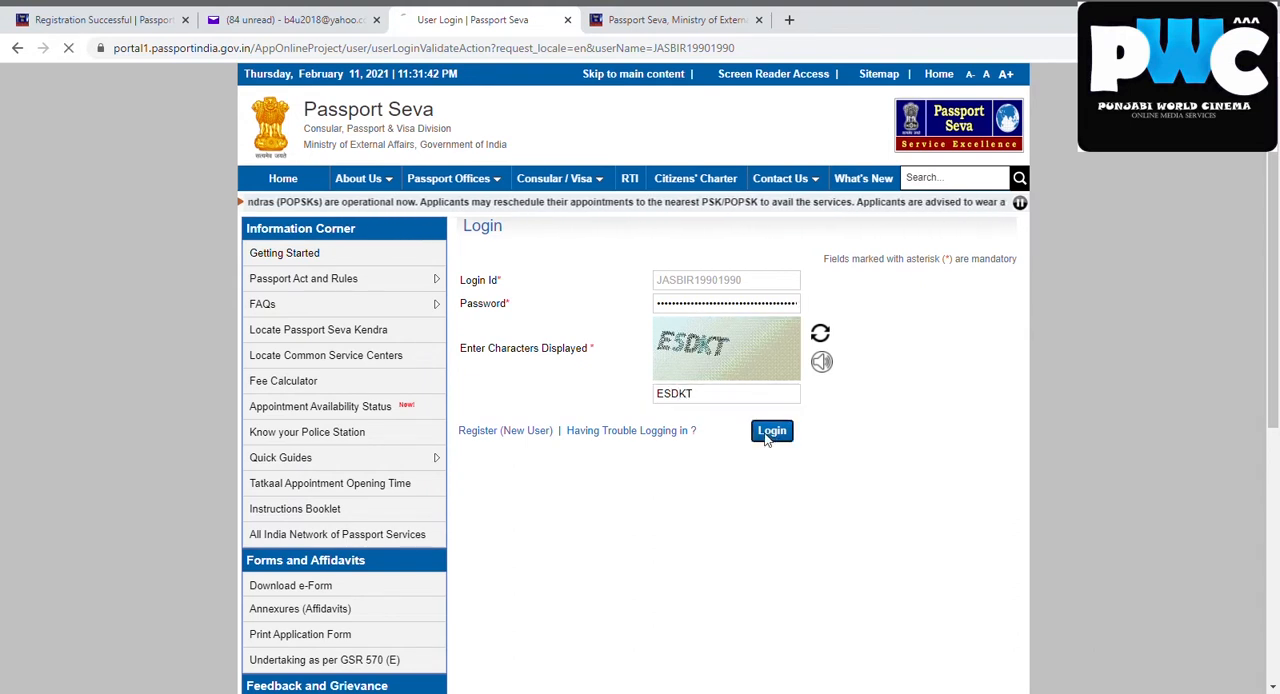
left_click(771, 432)
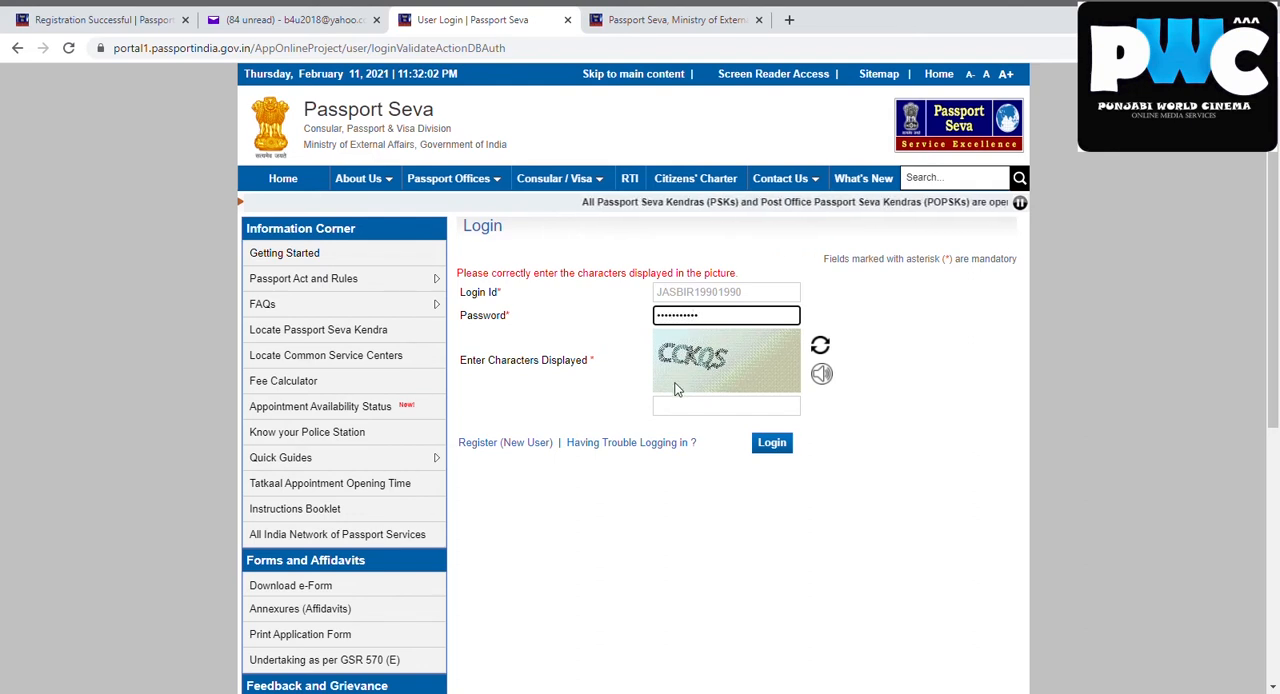
Enter the newly displayed captcha characters and submit the login
left_click(690, 412)
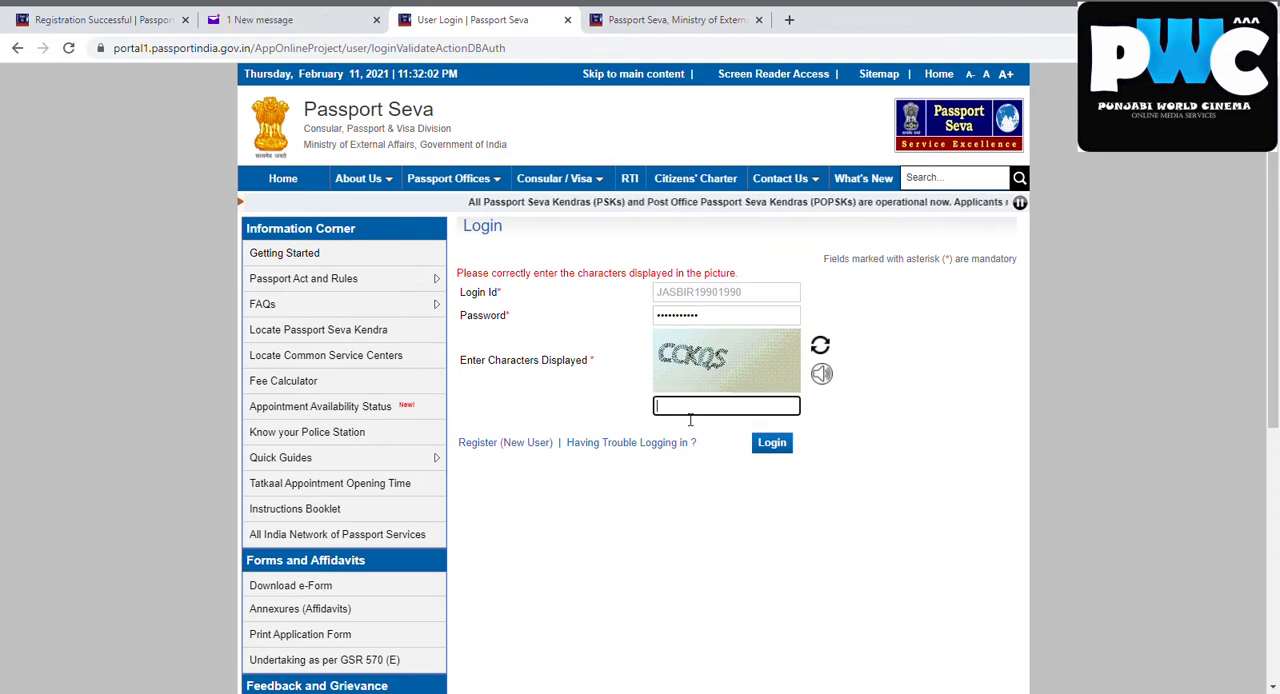
type("CCK")
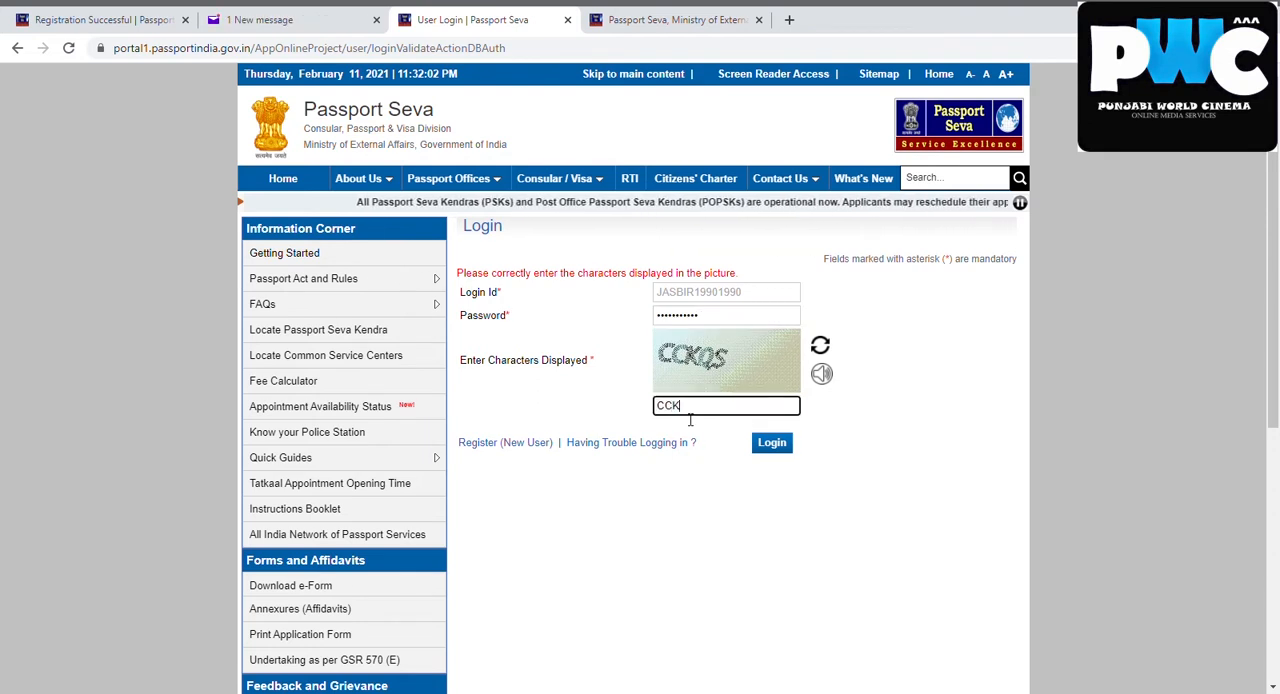
type("QS")
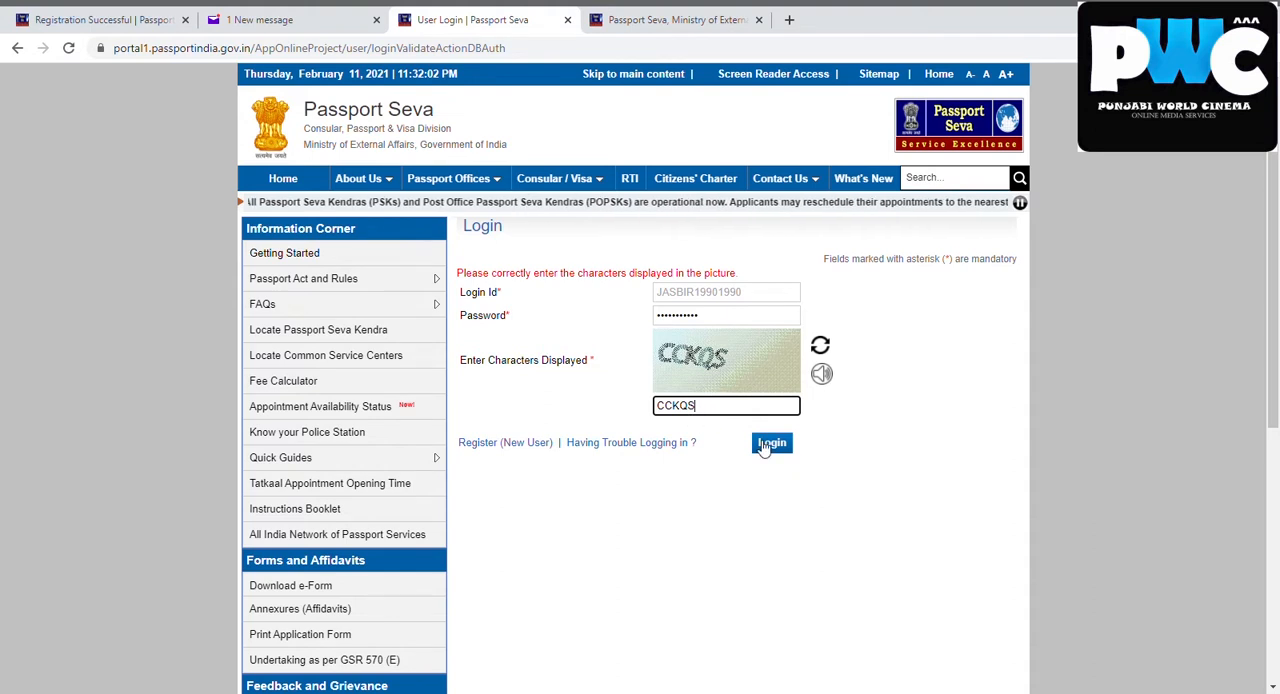
left_click(766, 445)
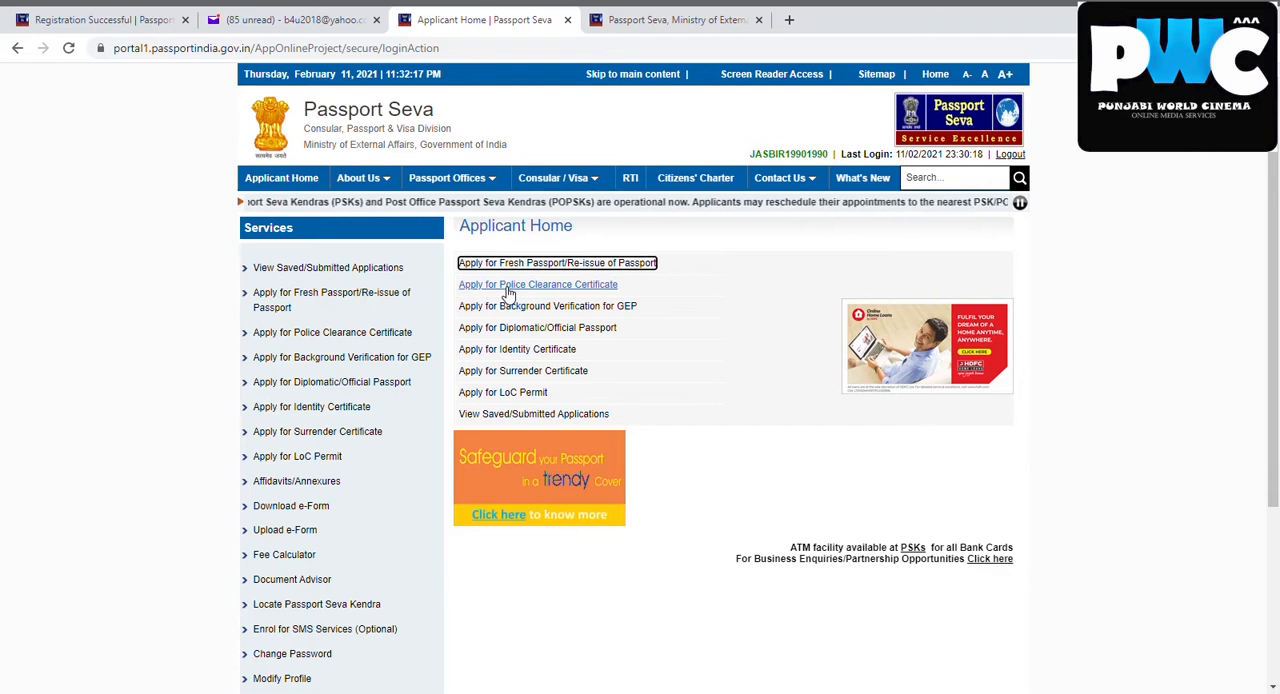
Choose Apply for Fresh Passport/Re-issue of Passport and open the application form for filling online
left_click(567, 261)
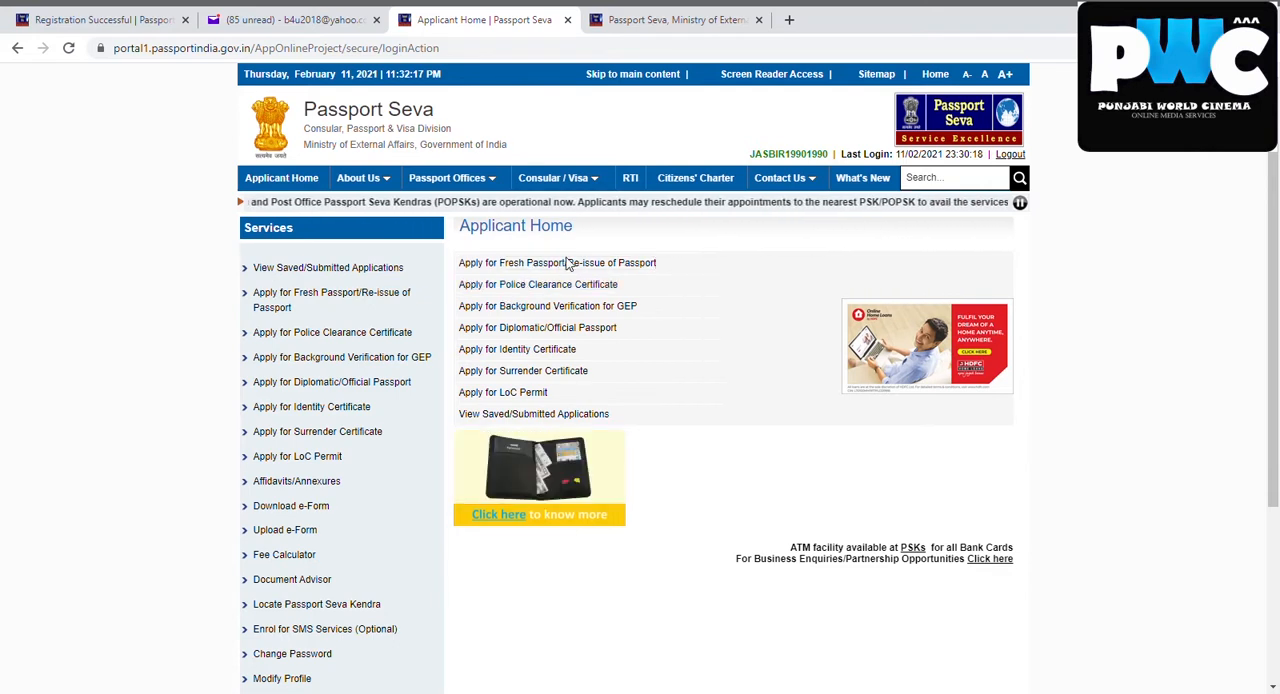
left_click(584, 266)
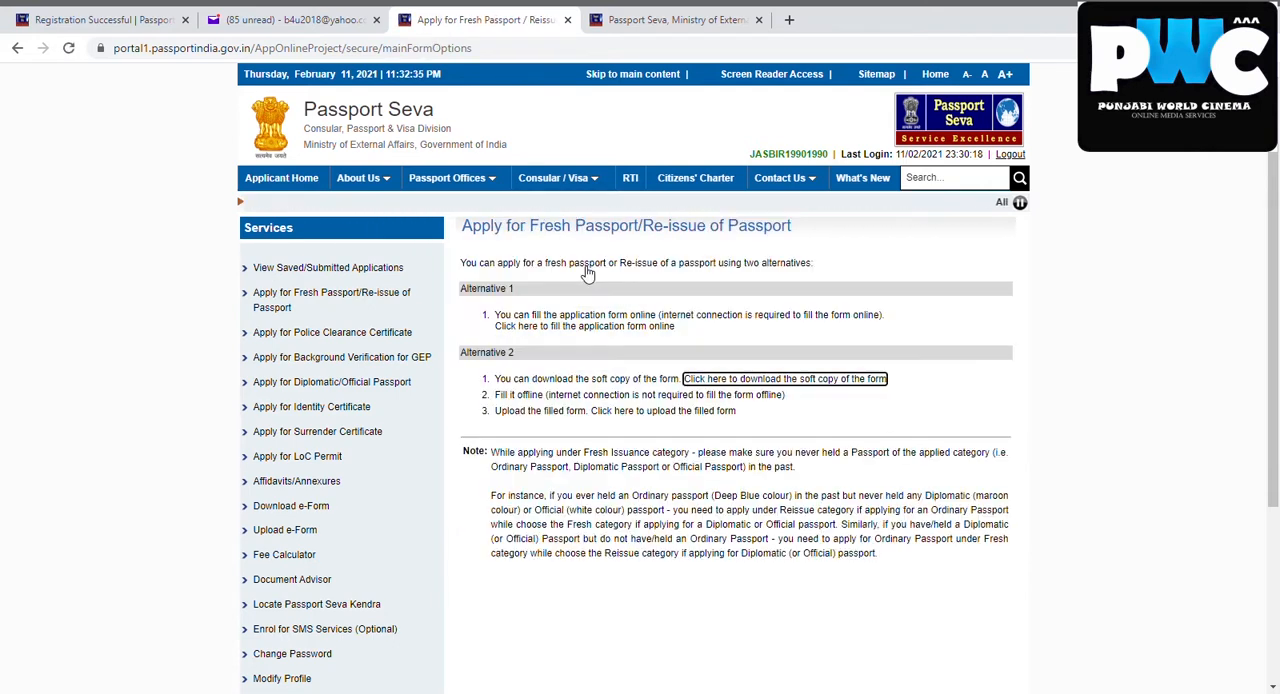
left_click(609, 327)
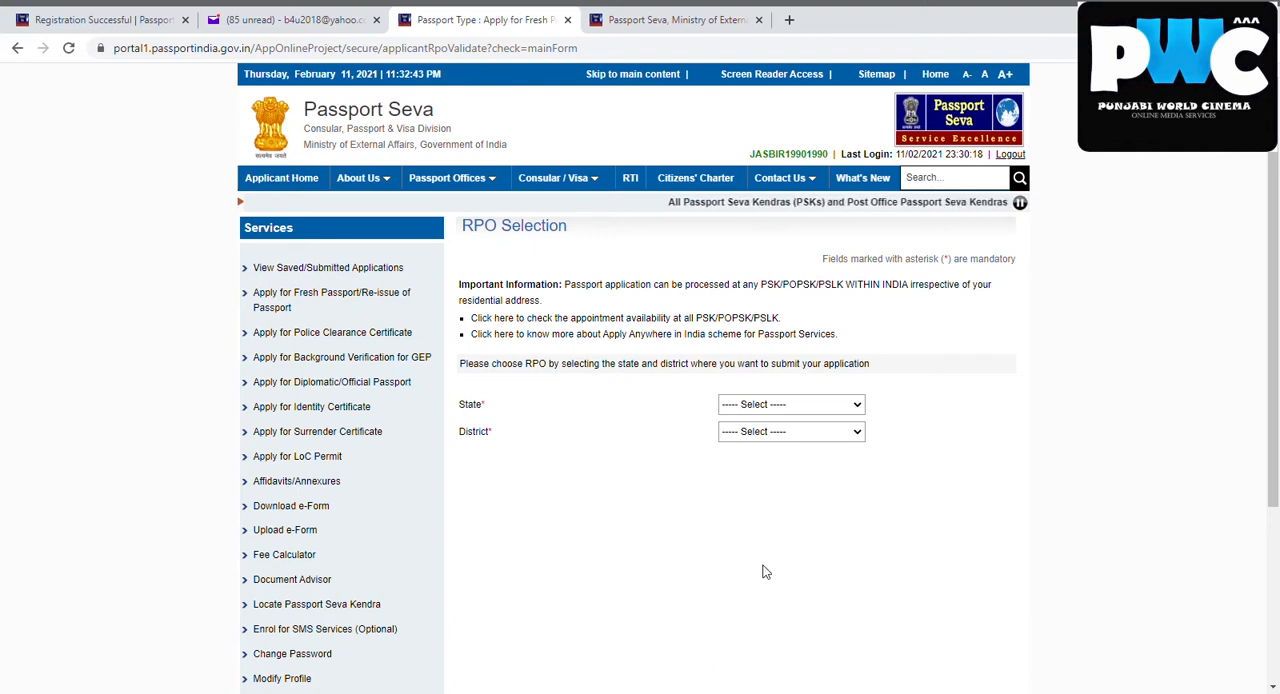
Choose the RPO by setting the state to Punjab and selecting the district, and continue to Passport Type
key("p")
key("p")
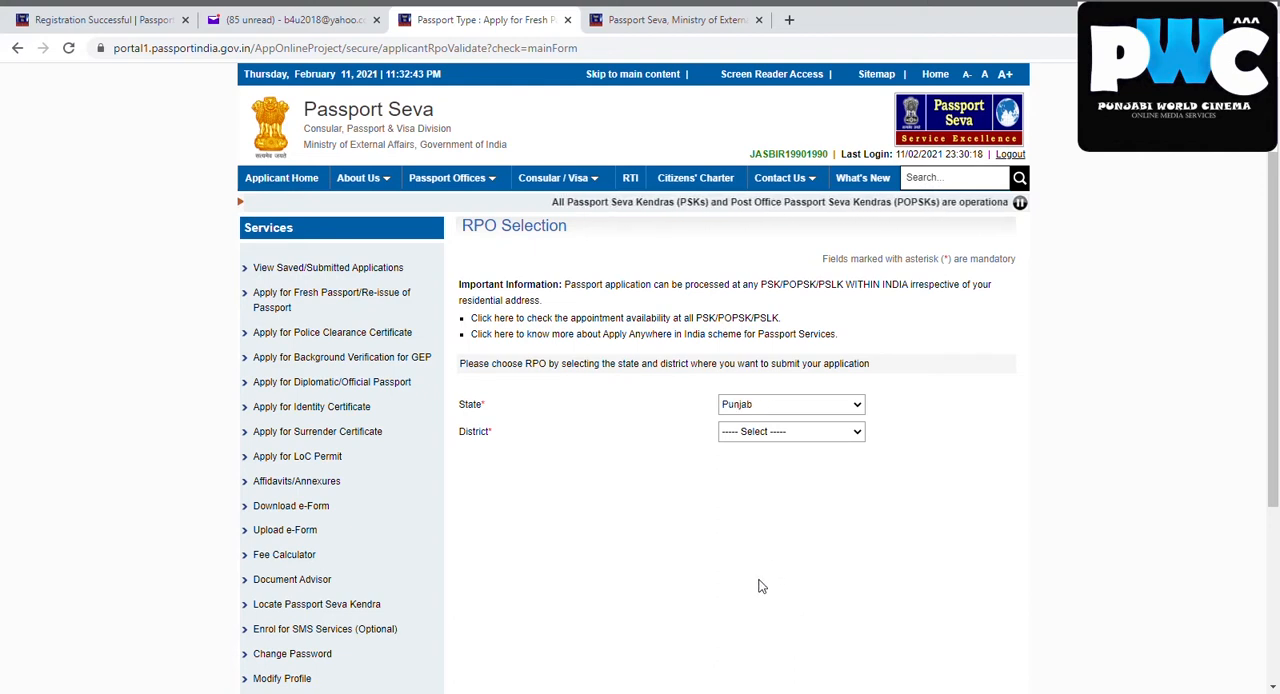
left_click(780, 437)
left_click(778, 523)
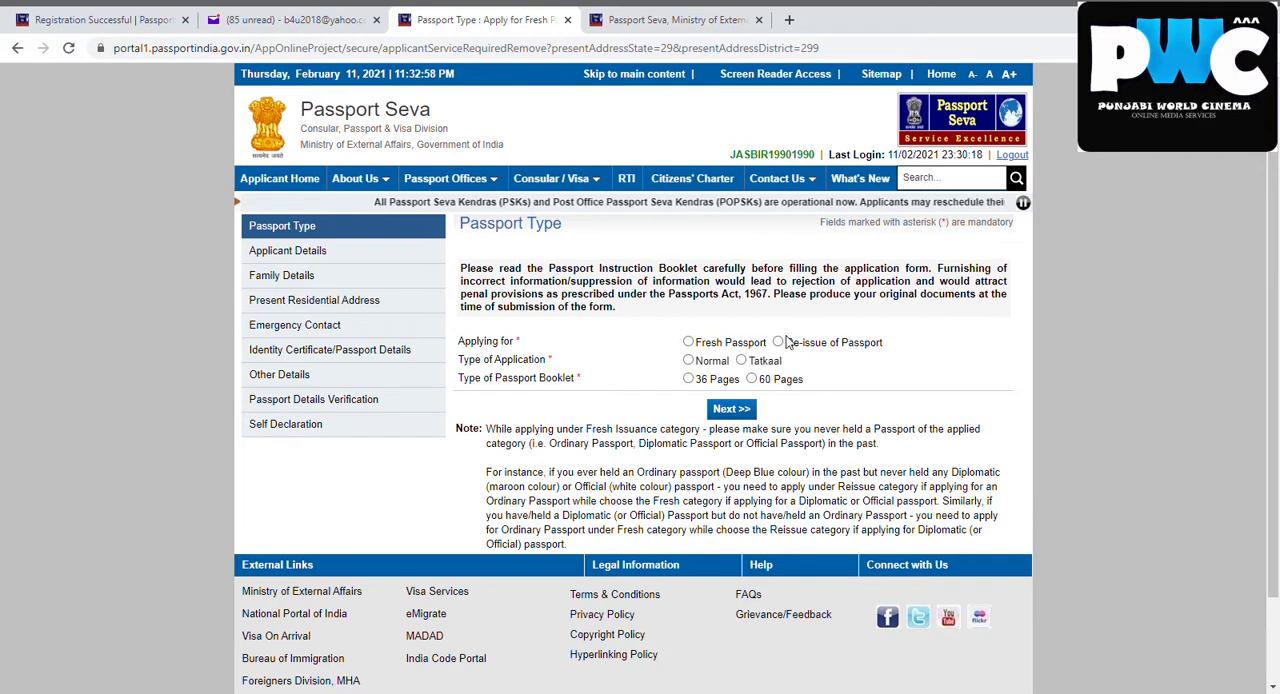
Set the passport type to Fresh Passport, Normal application and 36 Pages booklet, and continue to Applicant Details
left_click(689, 344)
left_click(688, 361)
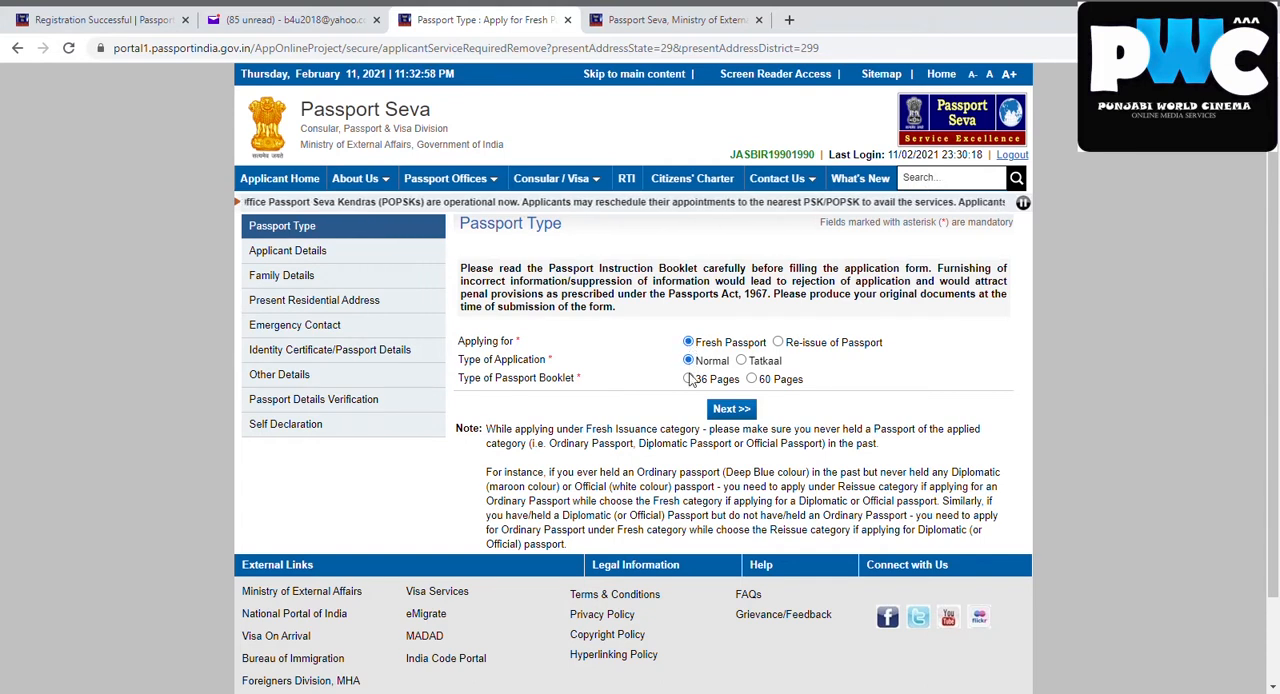
left_click(688, 379)
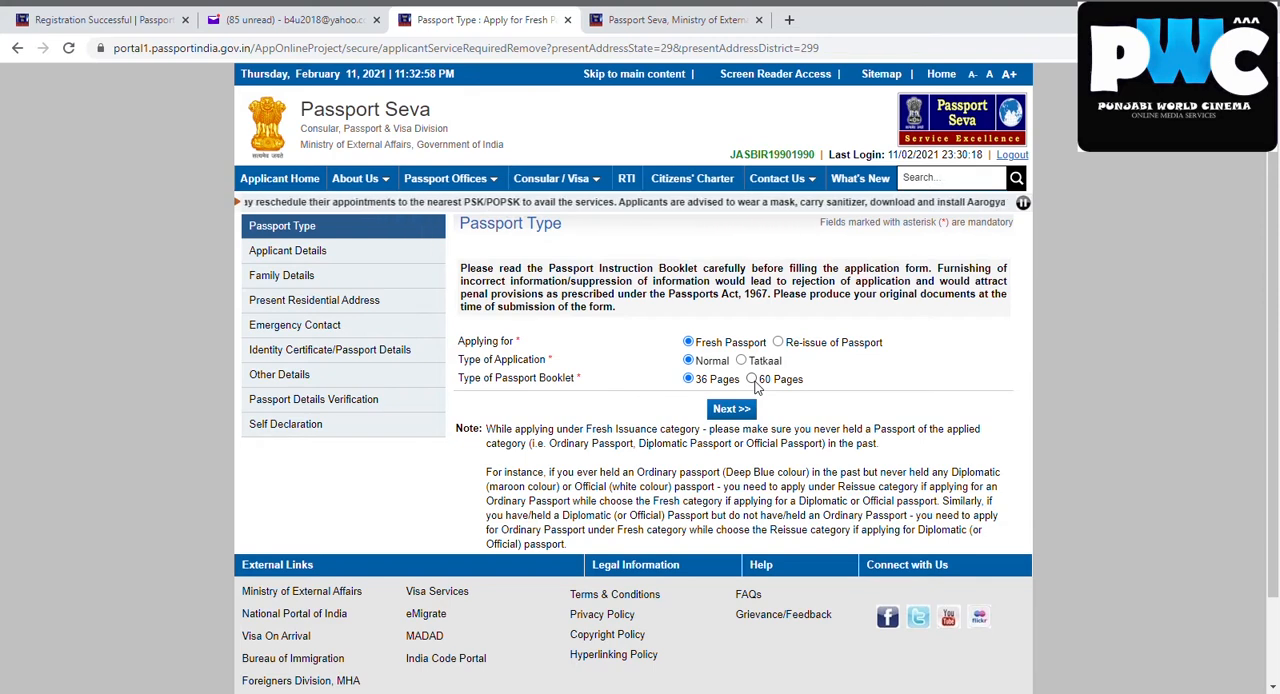
left_click(733, 410)
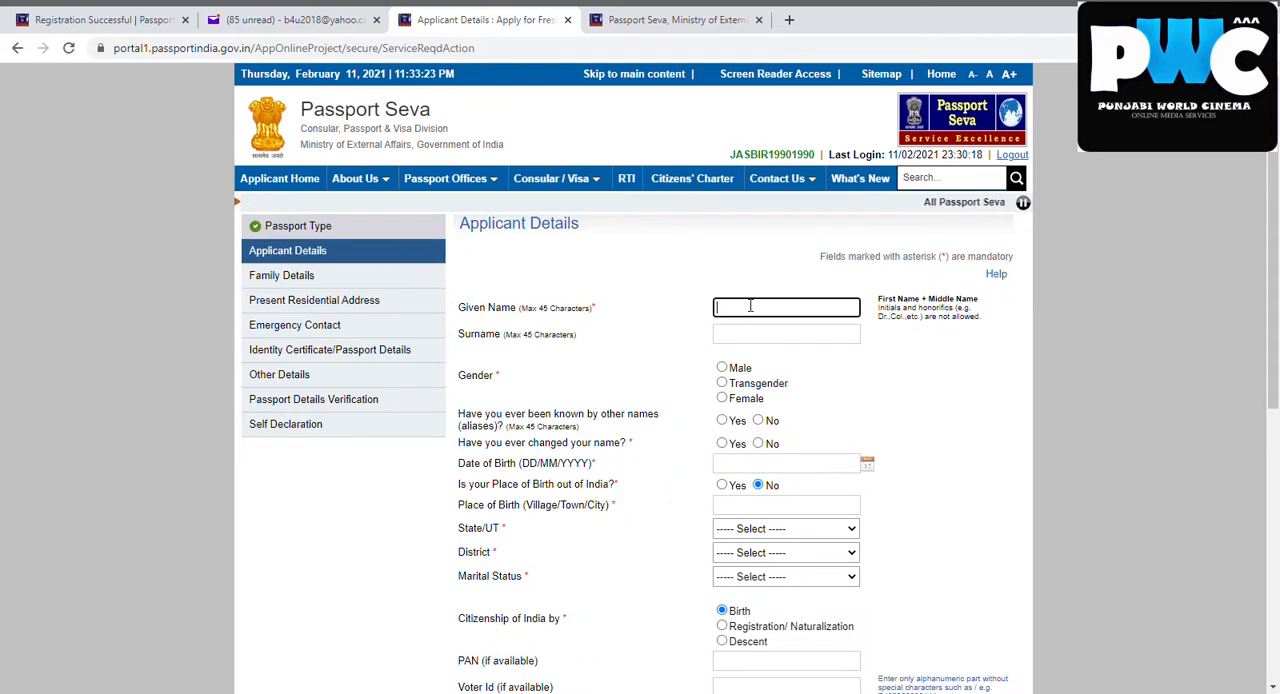
Enter the applicant's given name and surname in Applicant Details
type("JA")
key("BackSpace")
key("BackSpace")
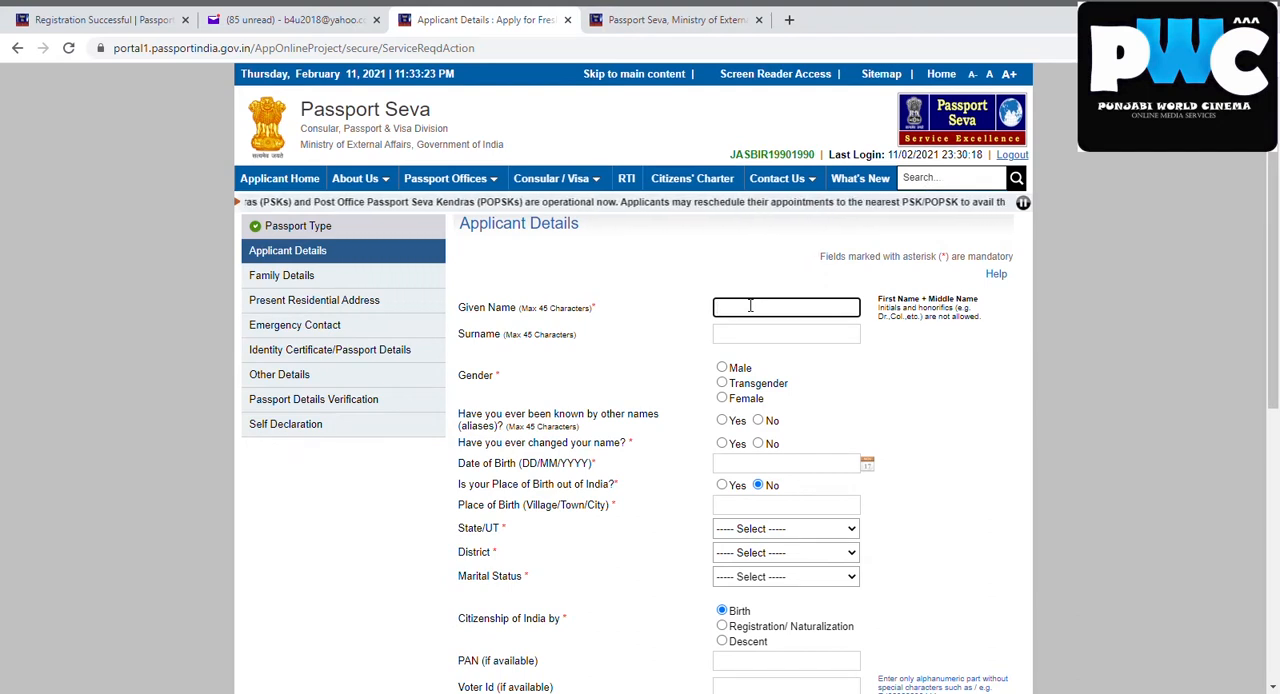
type("jasbir")
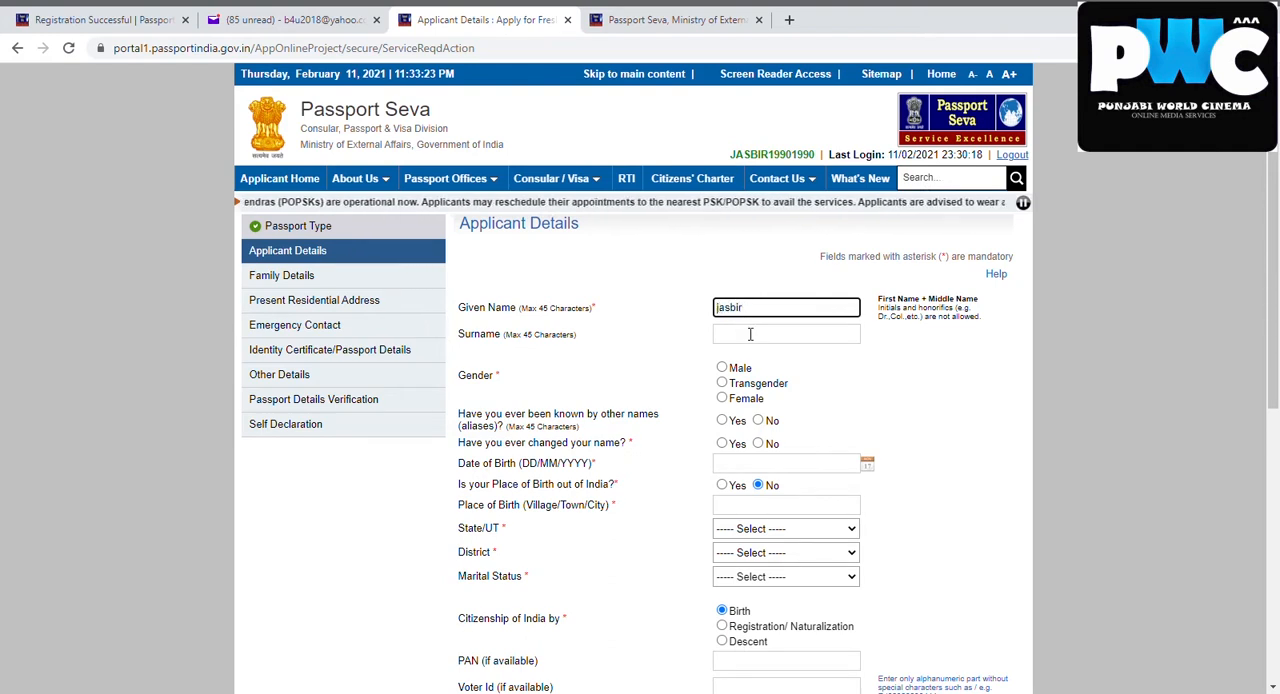
left_click(750, 338)
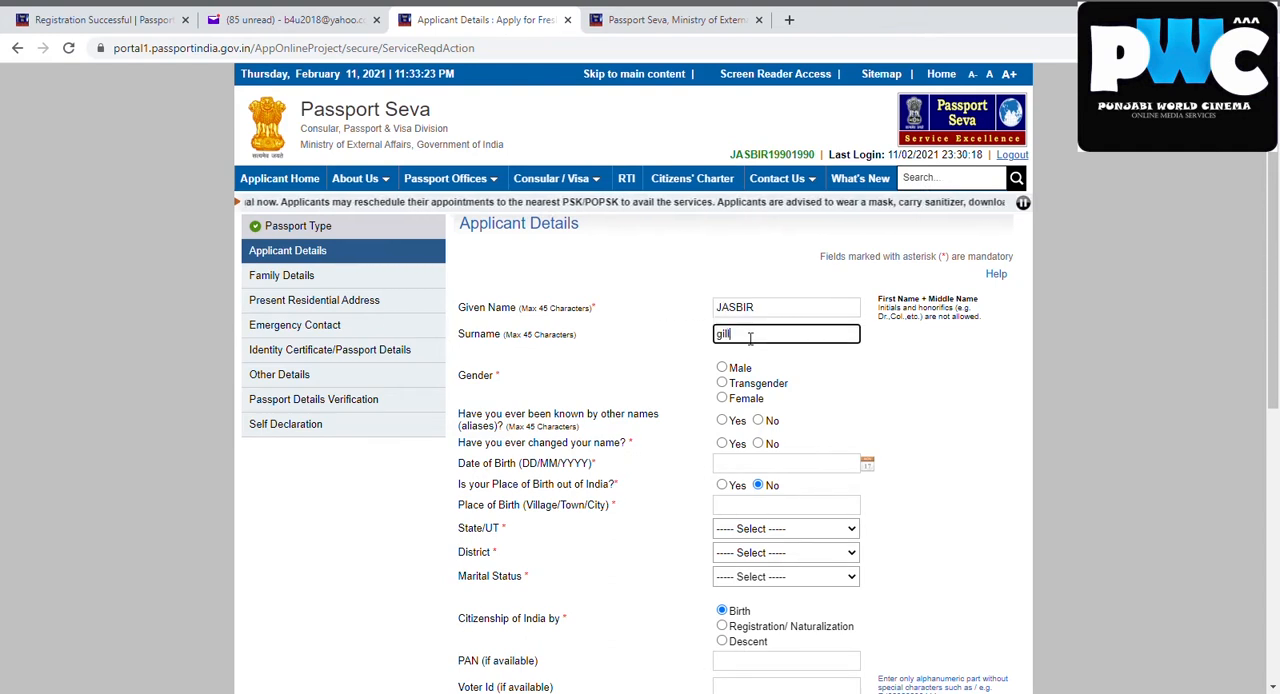
Set the gender to Male and answer No to both the aliases and changed name questions
left_click(721, 367)
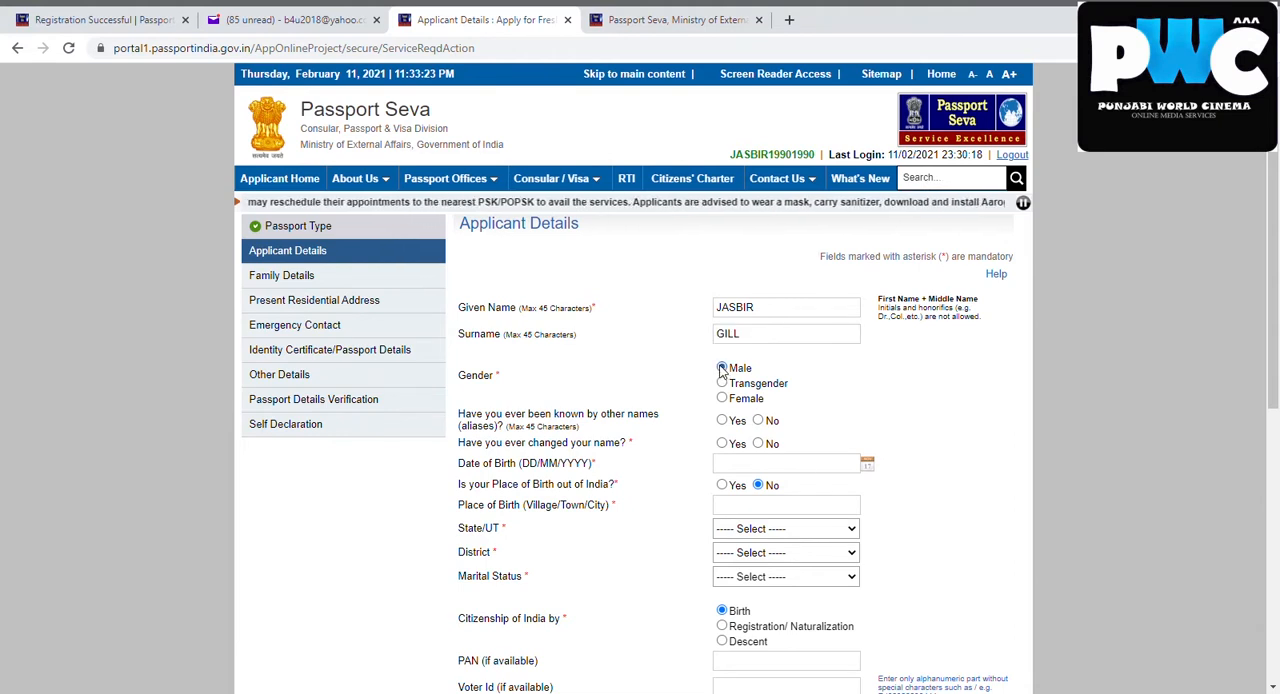
left_click(758, 421)
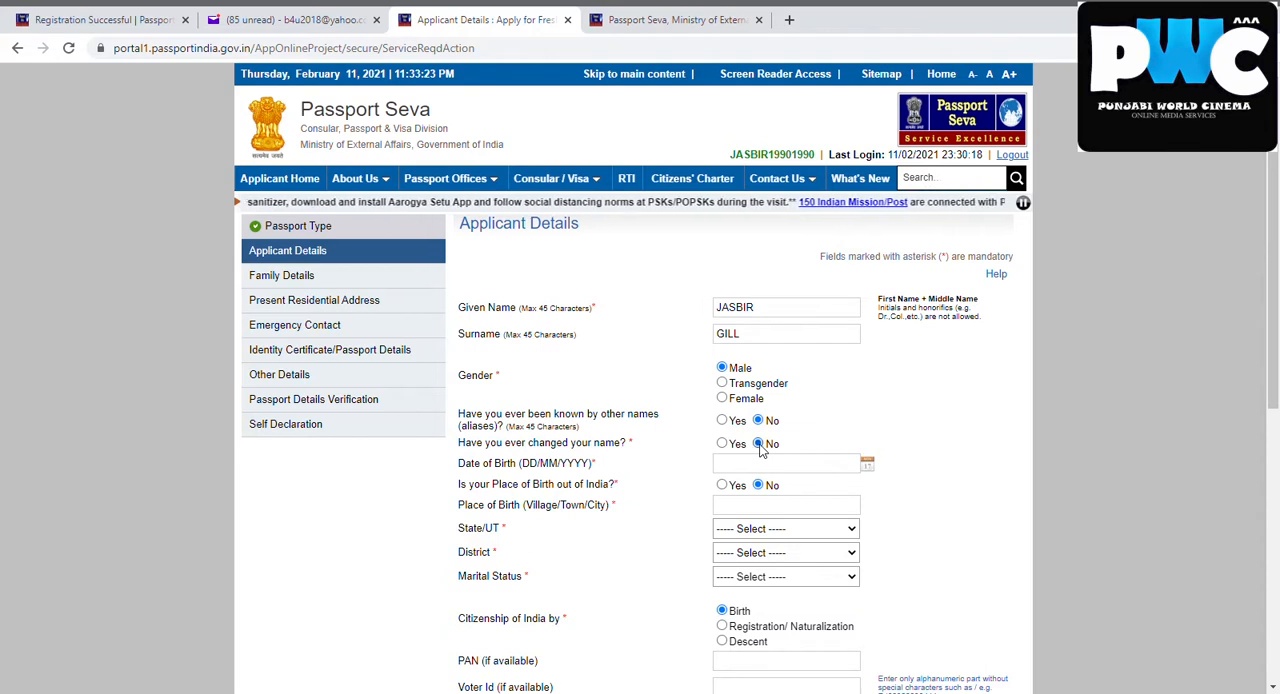
Enter the applicant's date of birth in DD/MM/YYYY format
left_click(748, 474)
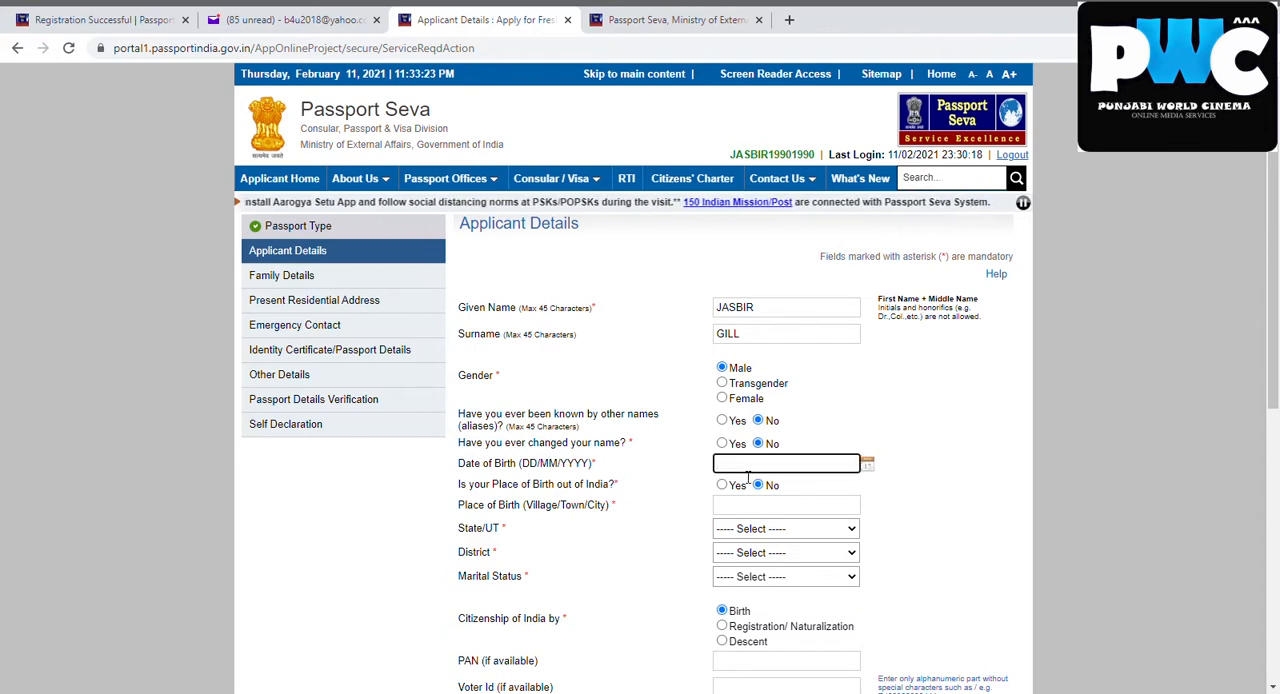
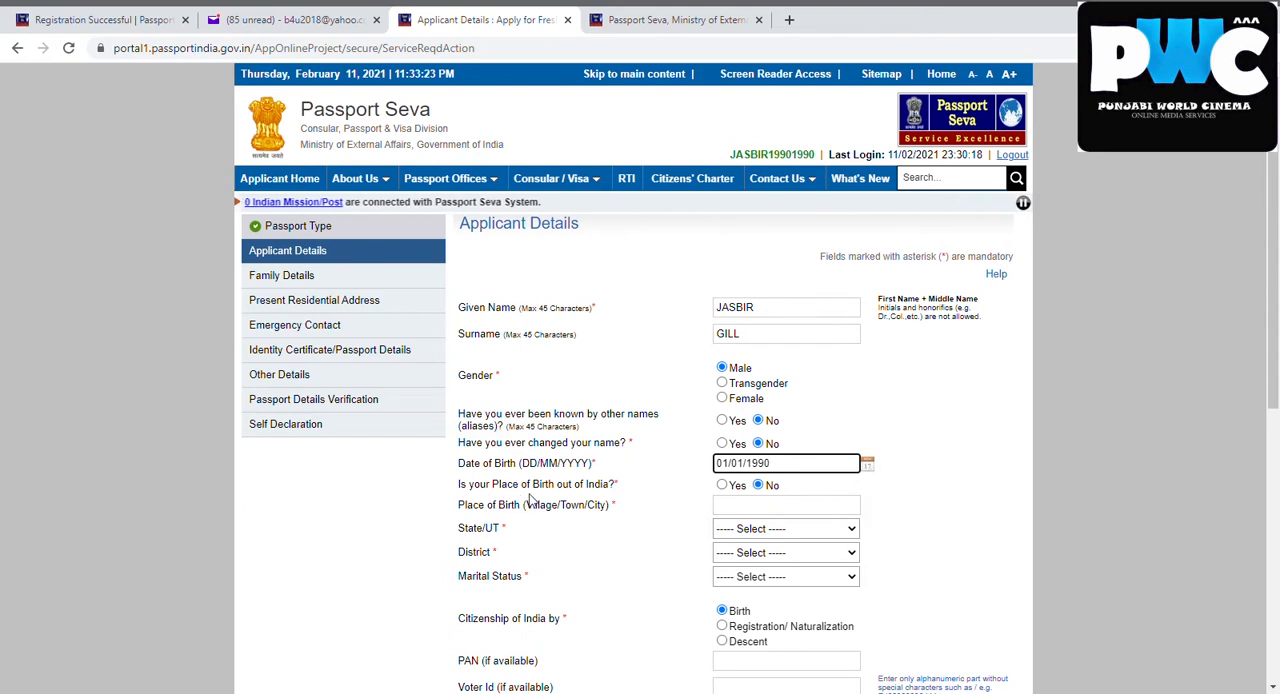
left_click(761, 510)
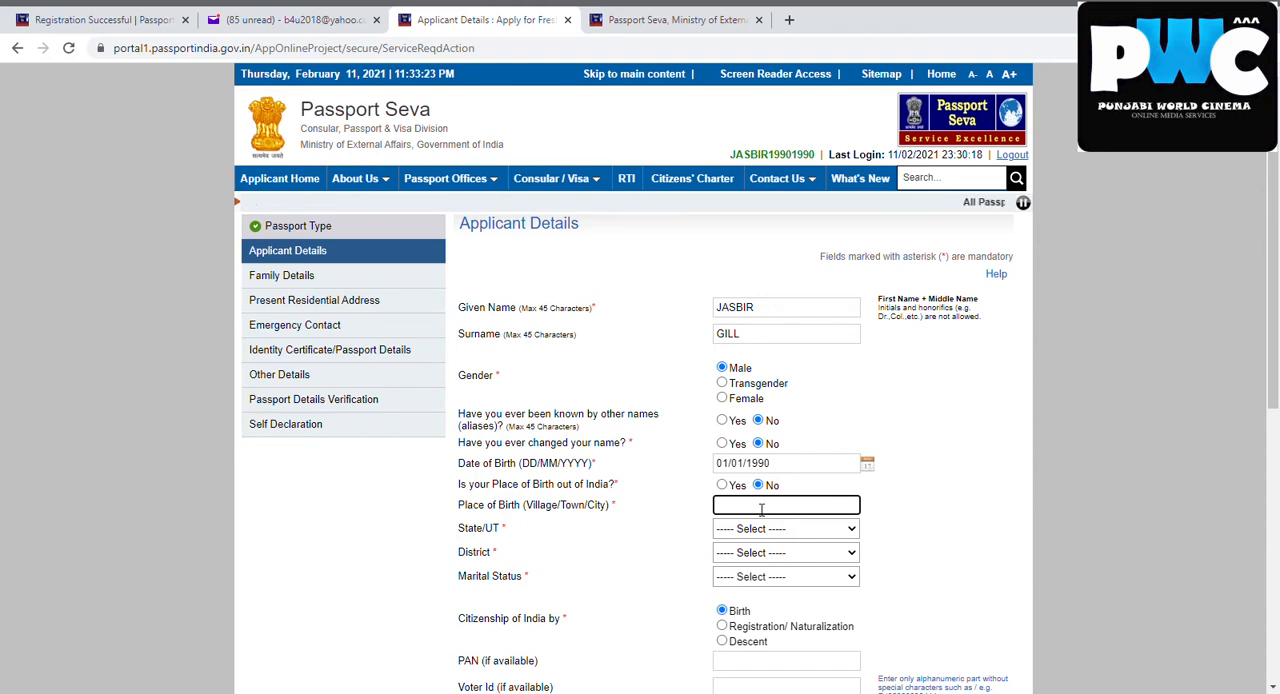
type("s")
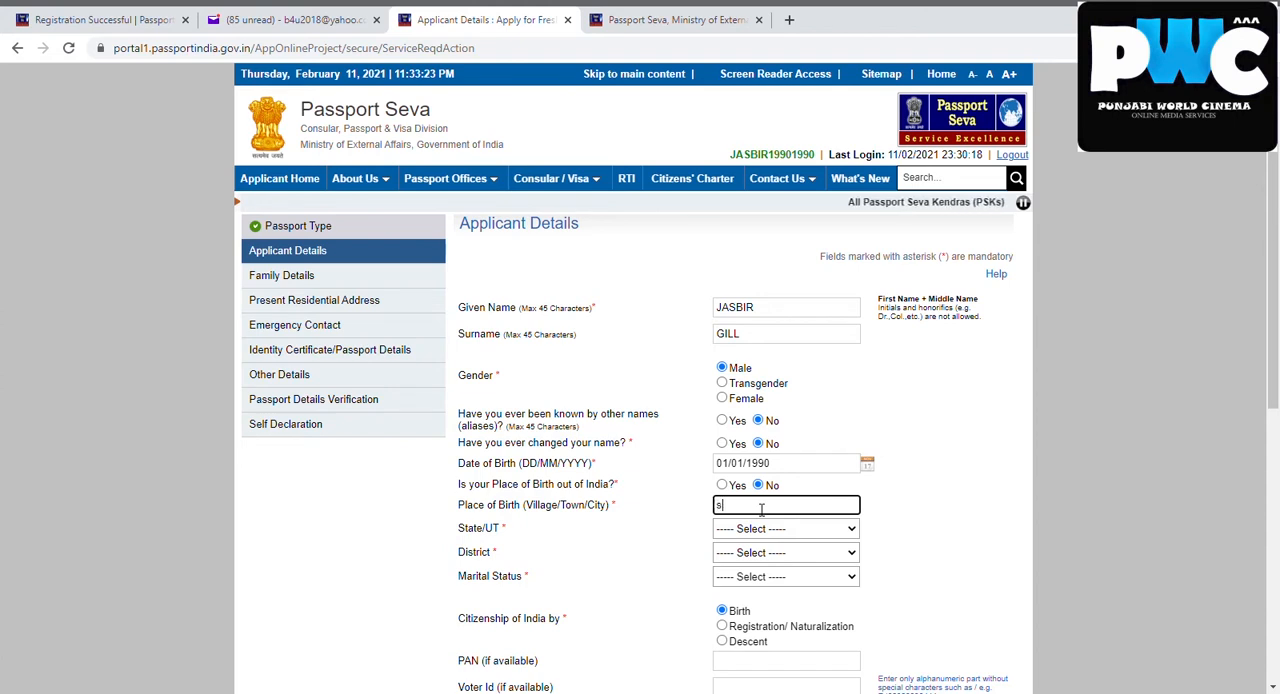
type("ham nag")
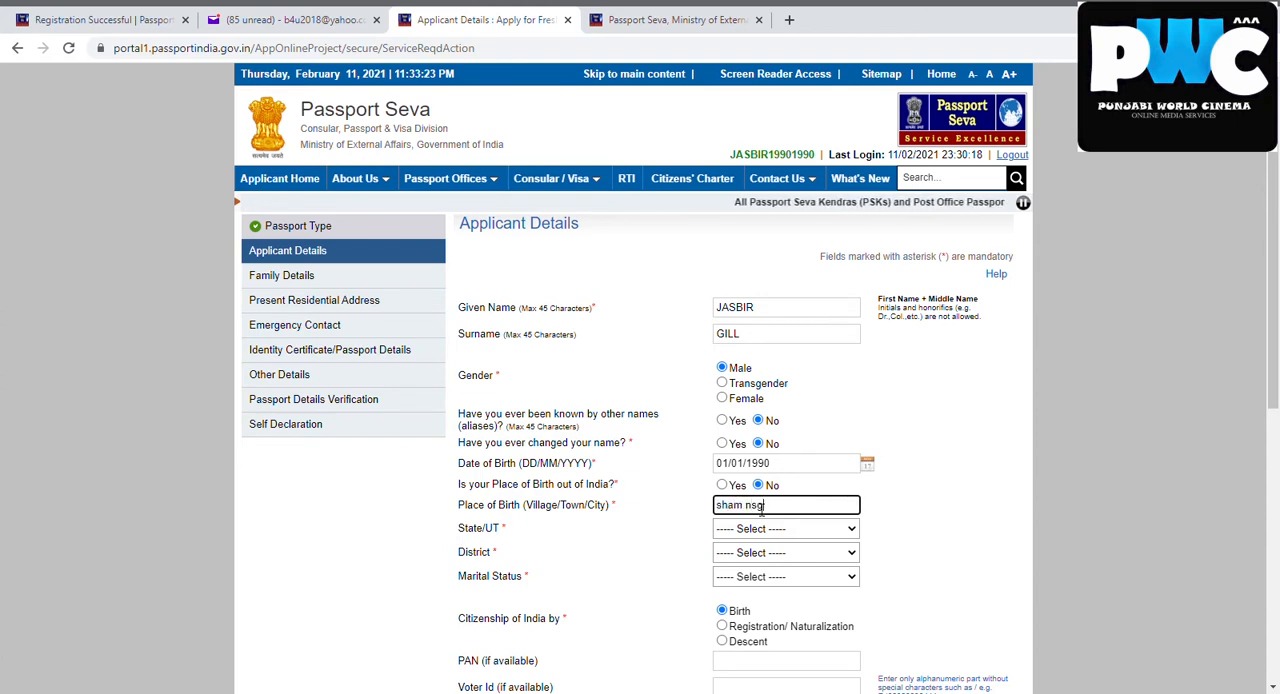
key("BackSpace")
key("BackSpace")
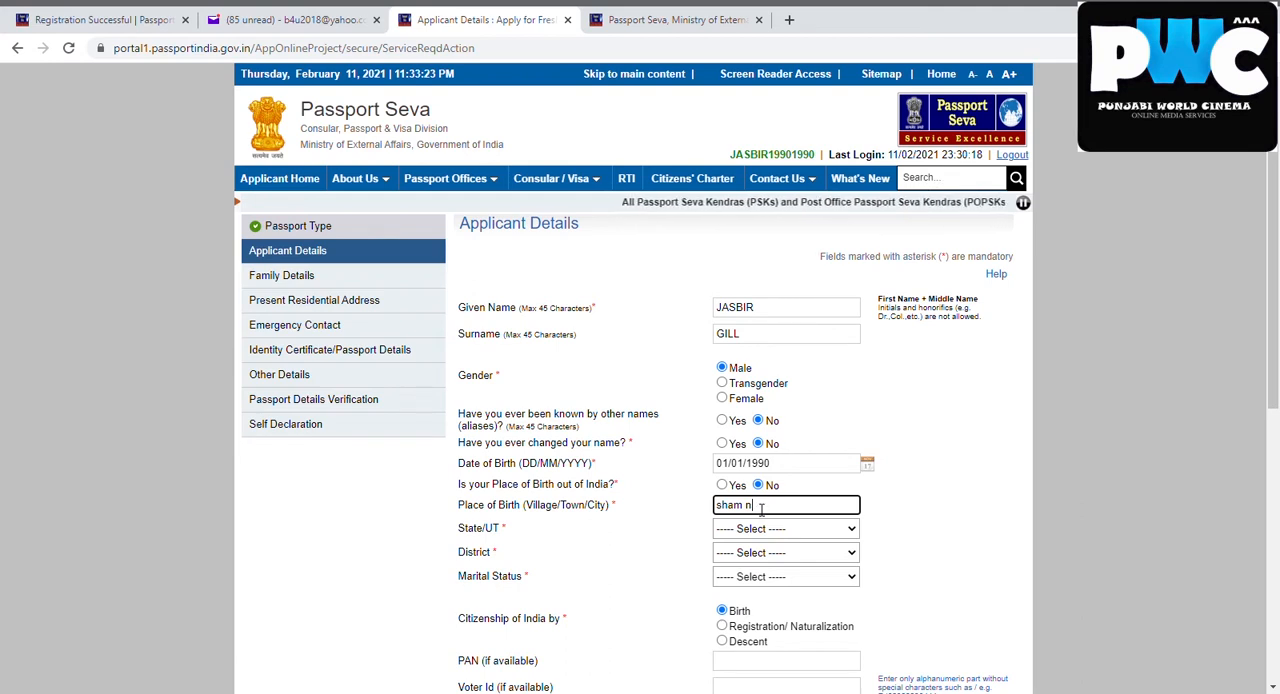
type("agar")
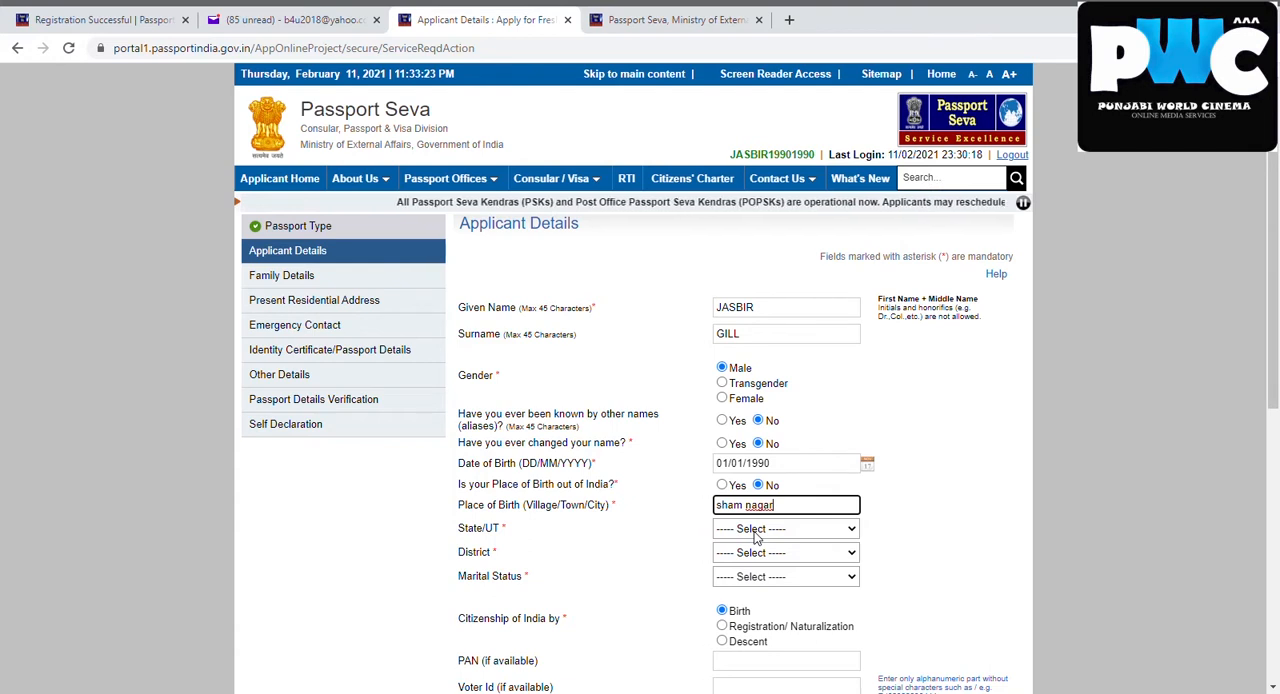
Set the place of birth's state to Punjab and its district to Kapurthala
left_click(755, 536)
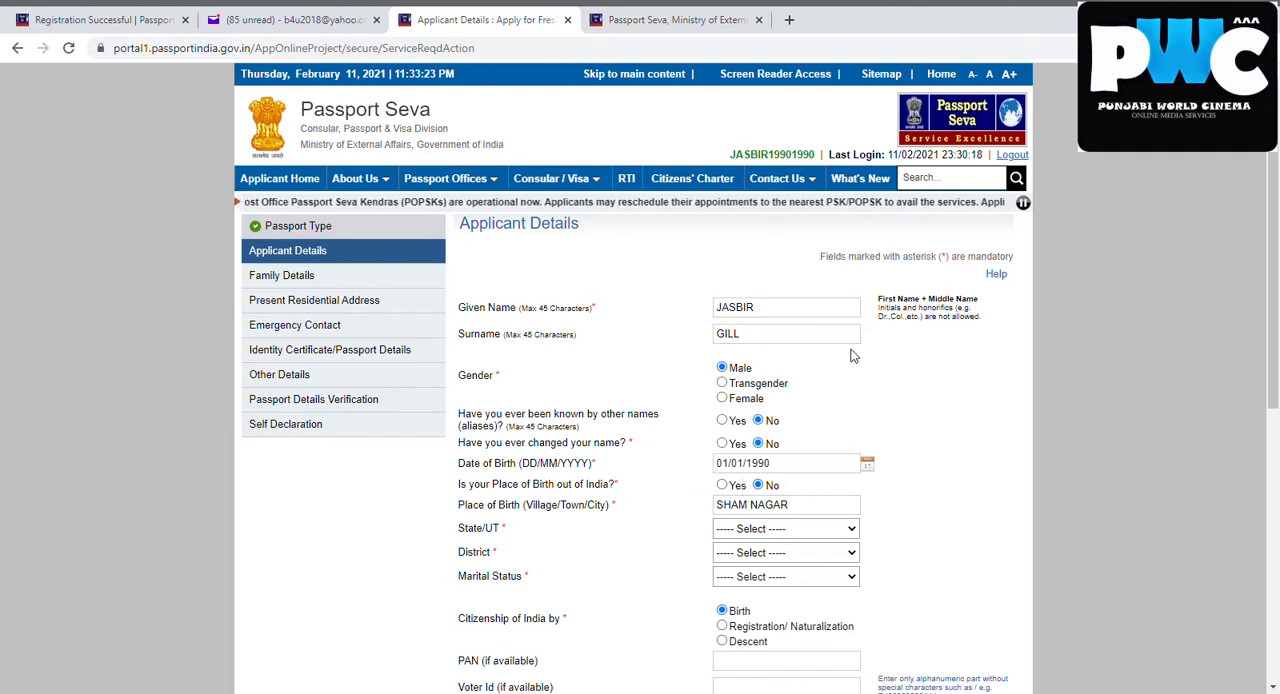
left_click(751, 490)
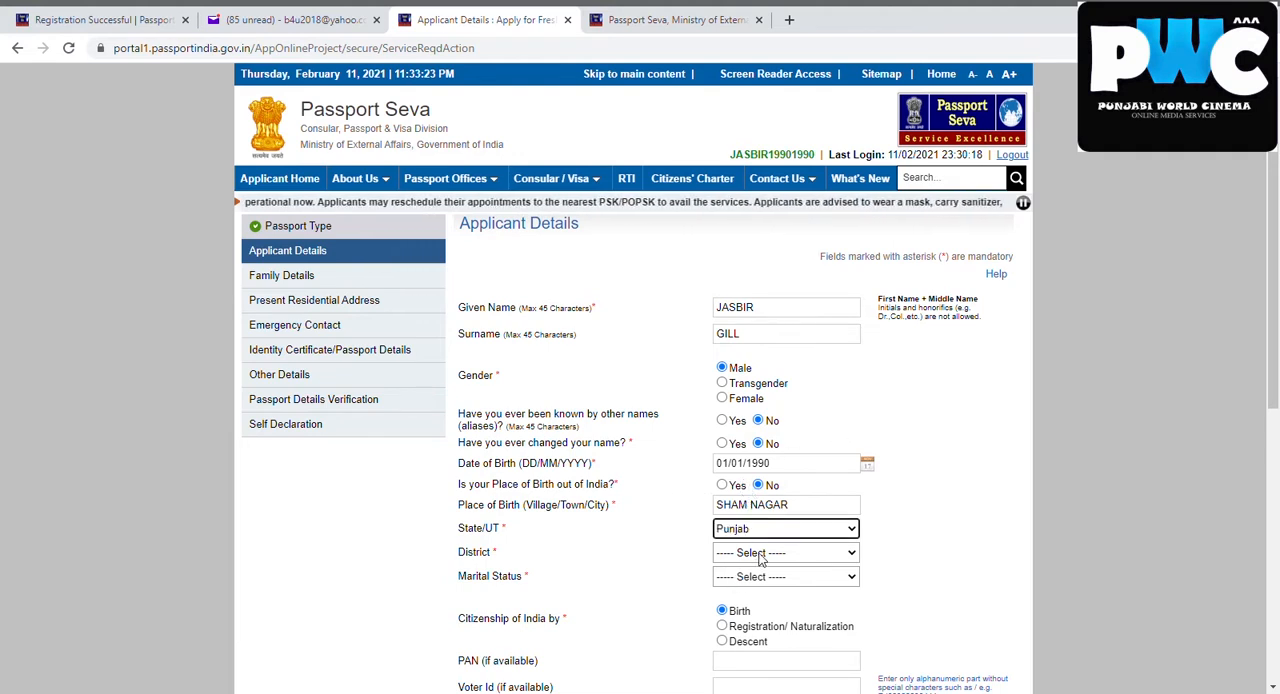
left_click(761, 557)
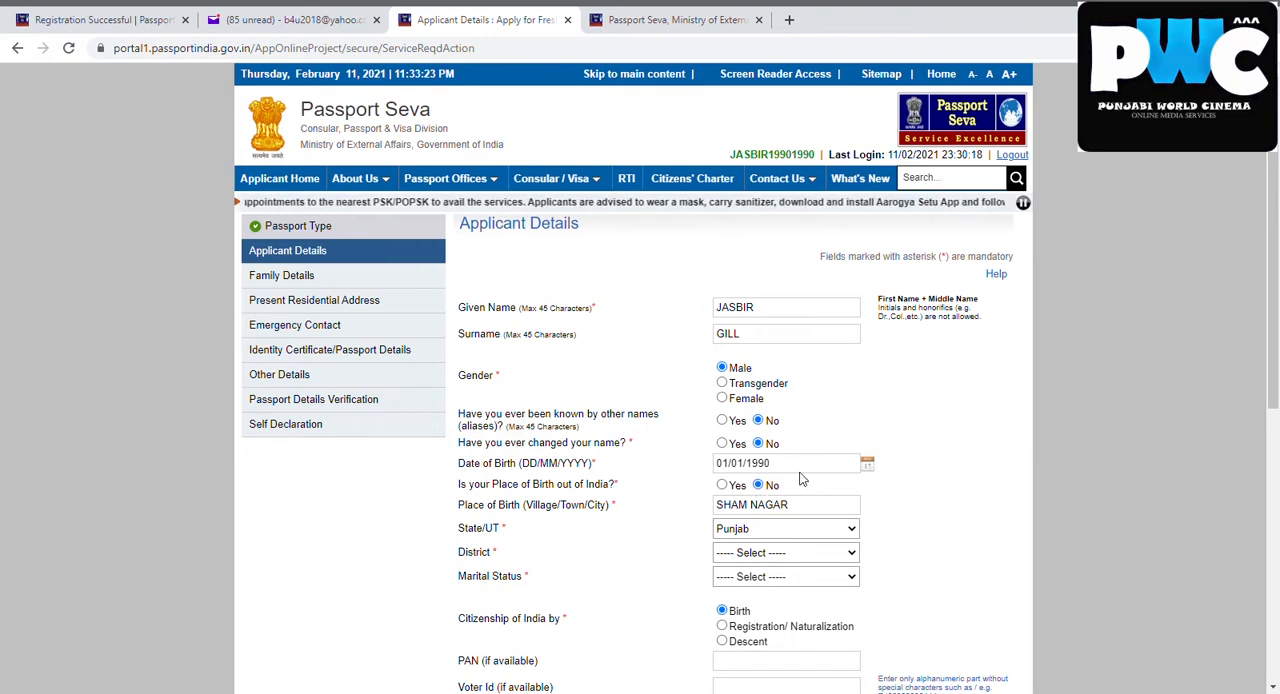
left_click(770, 482)
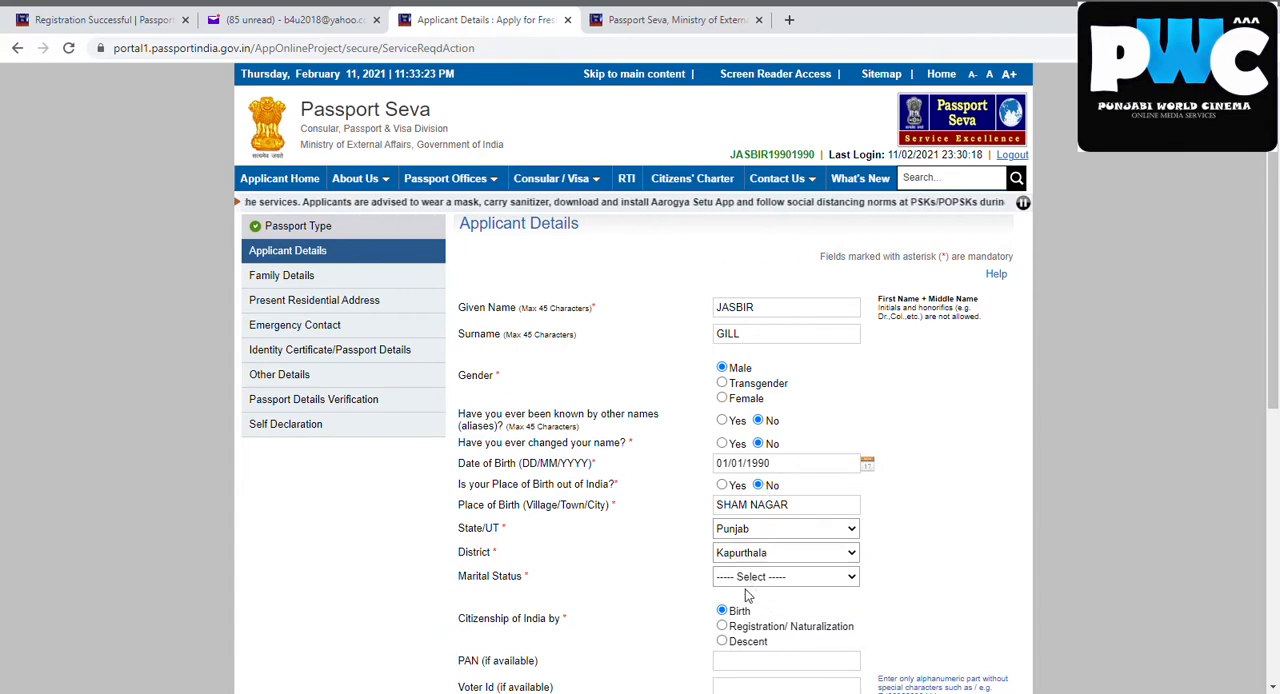
Set the applicant's marital status to Single
scroll(1276, 300, "down", 2)
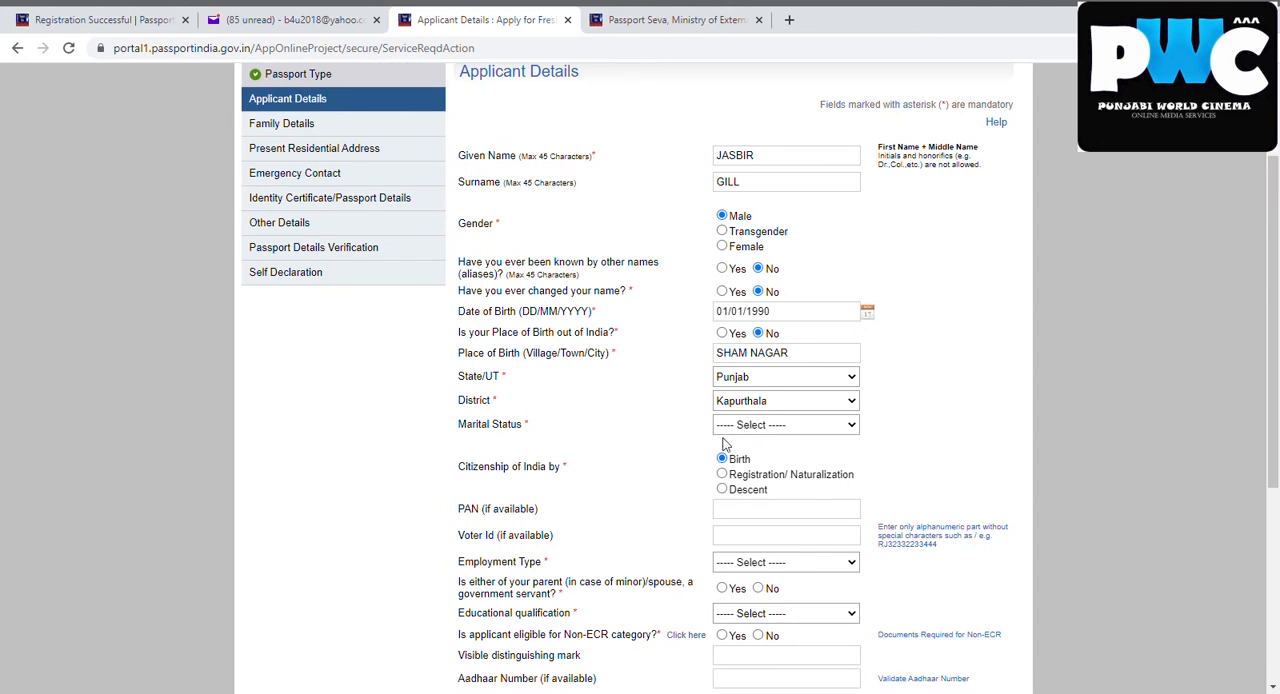
left_click(735, 489)
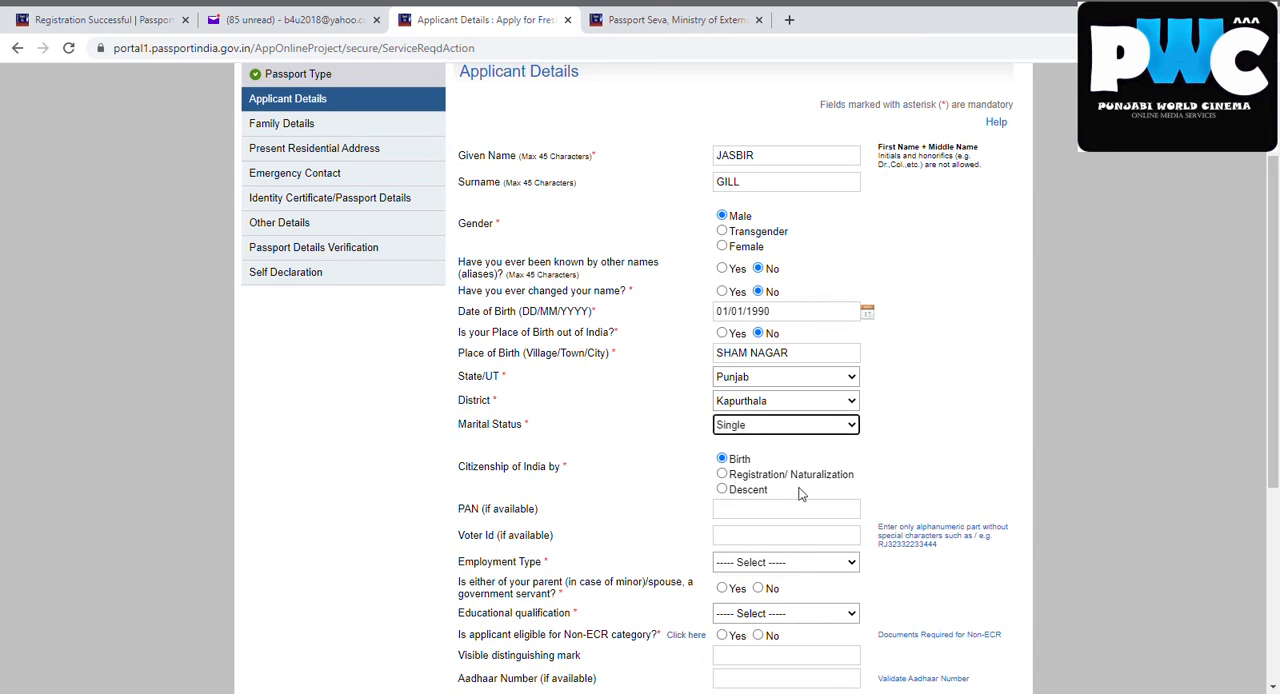
left_click(790, 425)
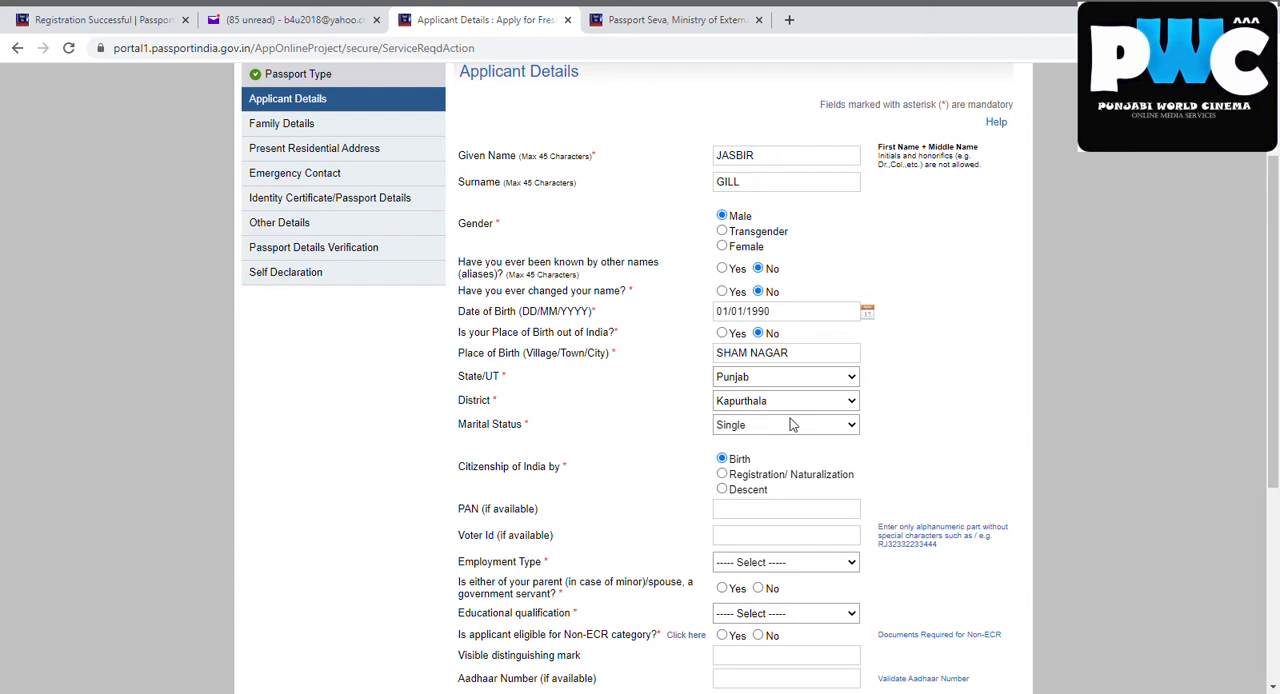
left_click(740, 484)
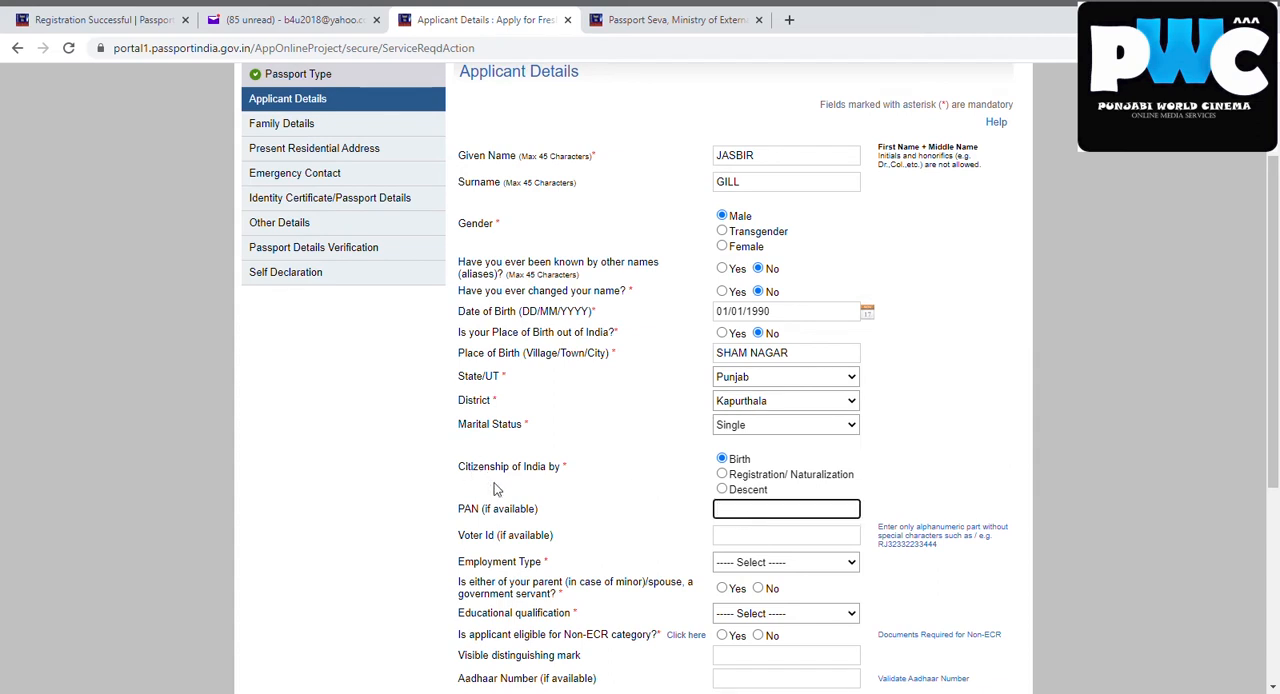
Set the employment type to Others and answer No to the parent or spouse government servant question
left_click_drag(1276, 440, 1275, 523)
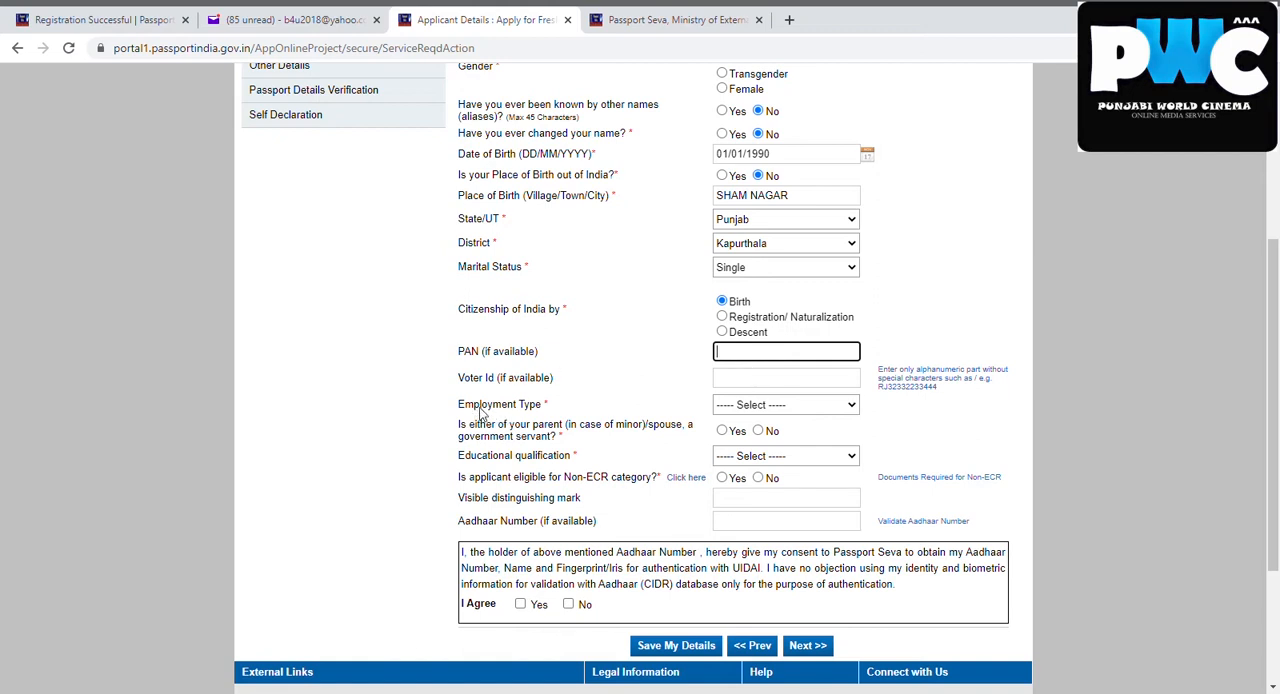
left_click(771, 406)
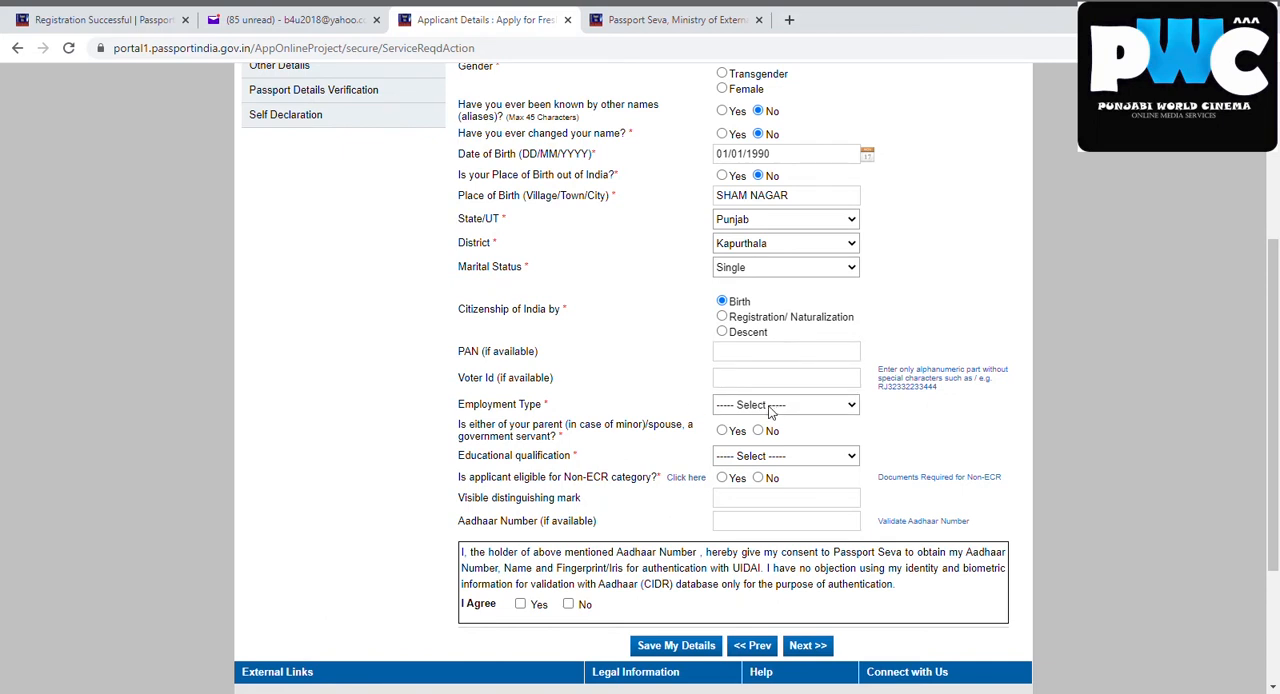
left_click(741, 502)
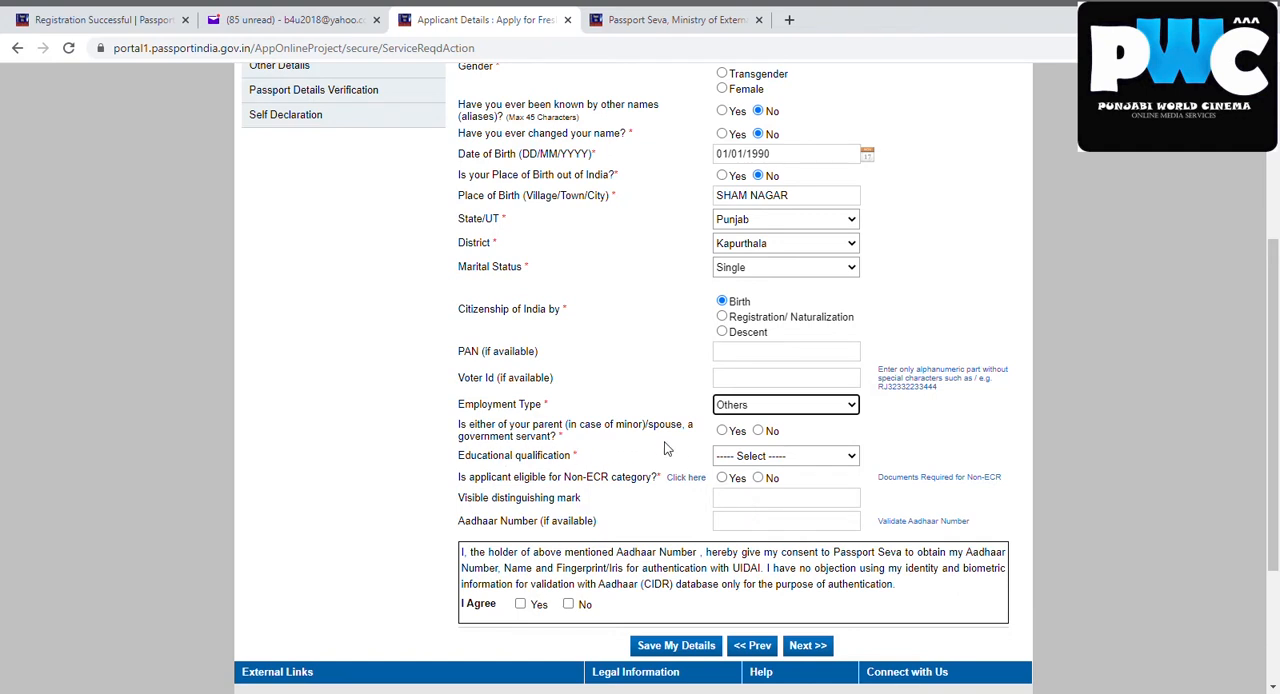
left_click(758, 430)
Set the educational qualification to 10th Pass And Above and the Non-ECR category eligibility to Yes
left_click(752, 505)
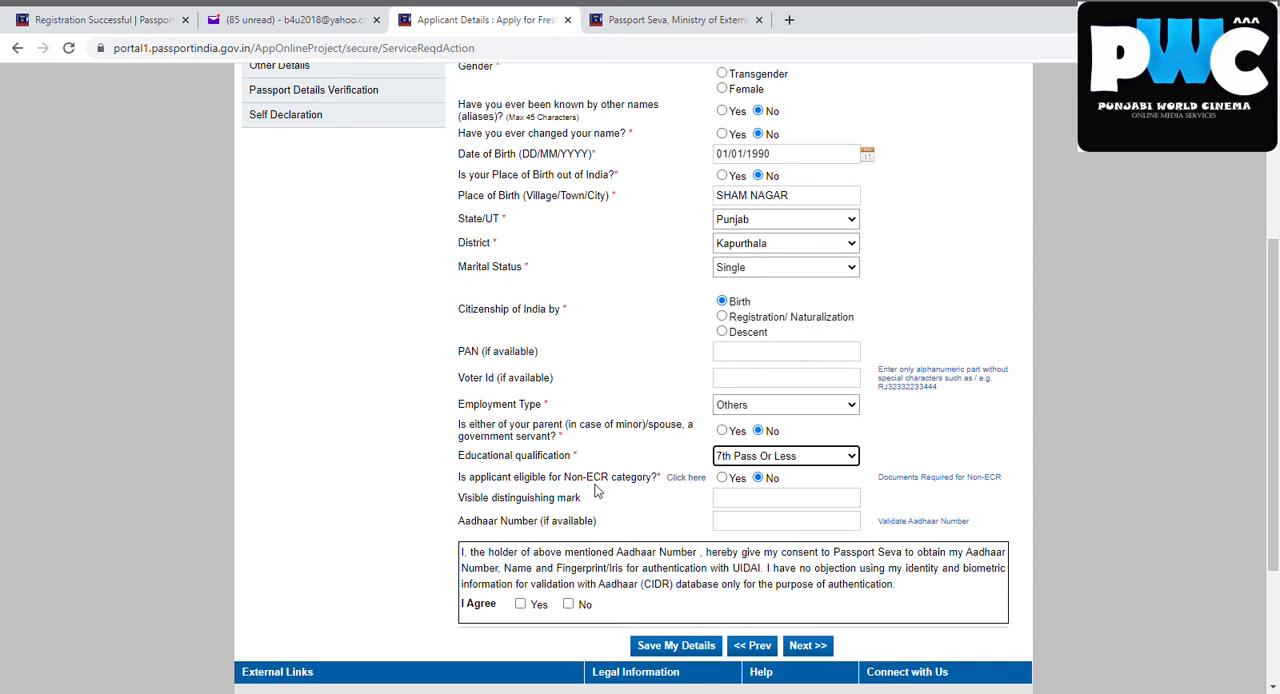
left_click(816, 471)
left_click(772, 518)
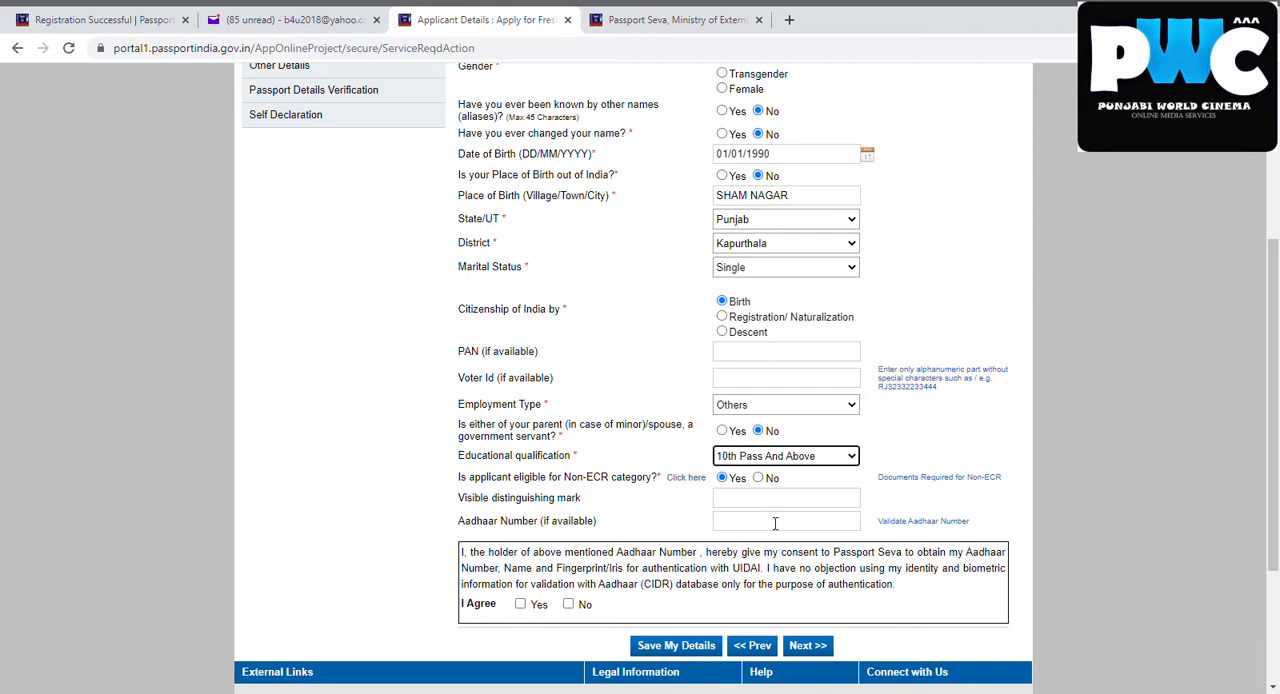
left_click(721, 479)
left_click(726, 503)
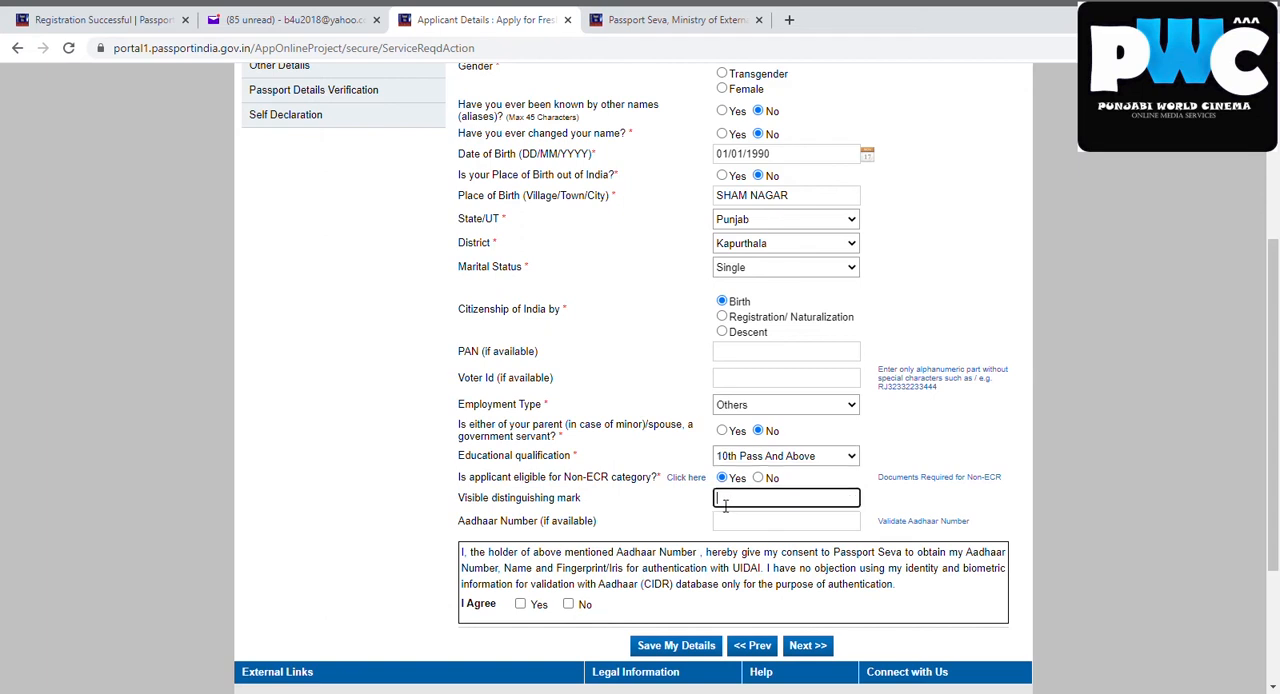
left_click(749, 528)
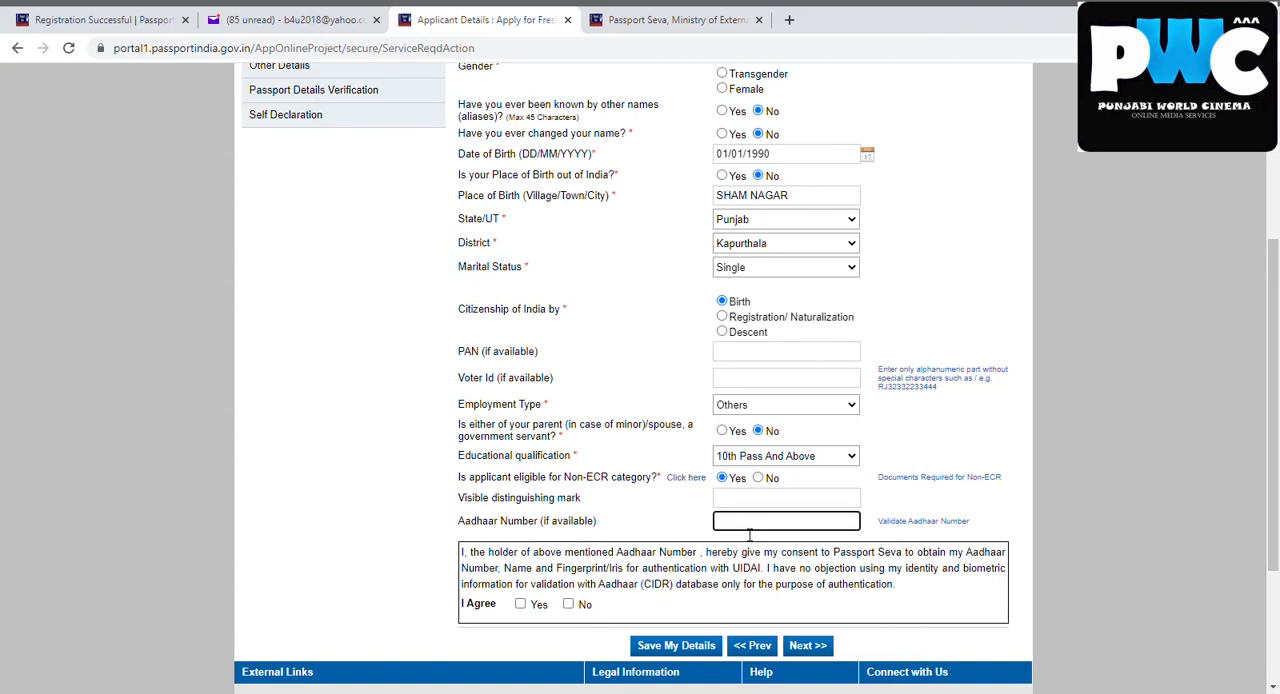
left_click(660, 507)
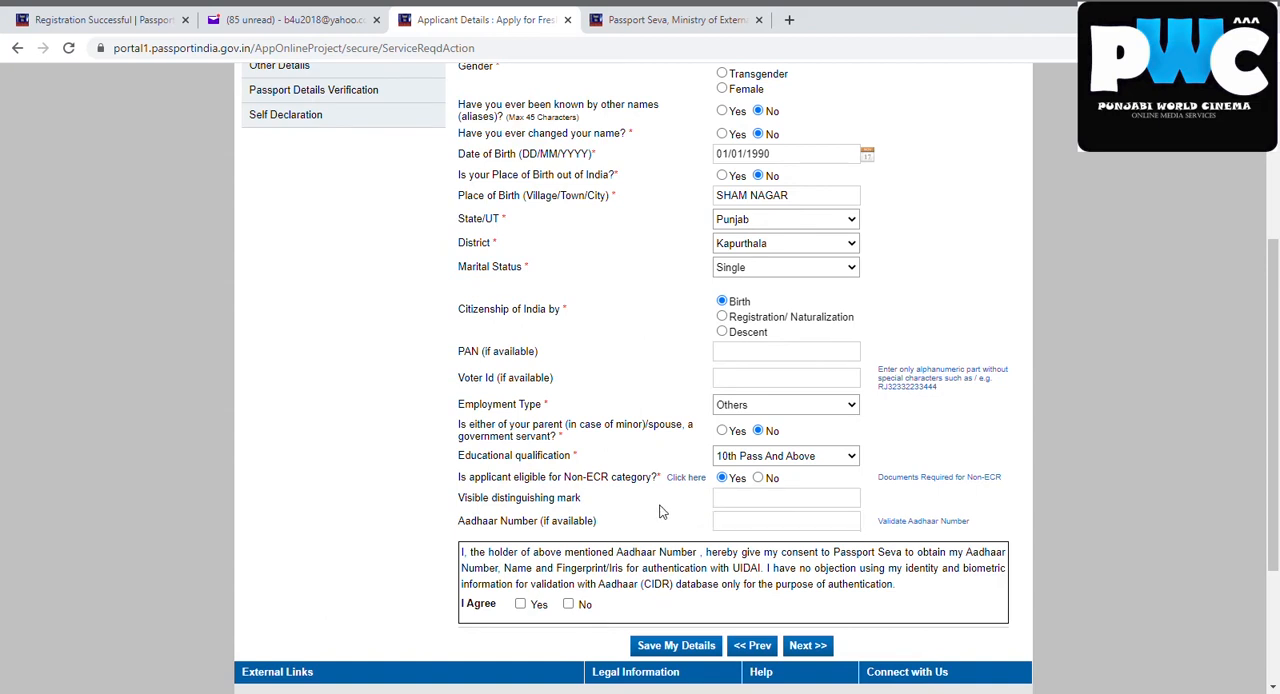
Agree to the Aadhaar authentication consent and save the applicant details
left_click(520, 605)
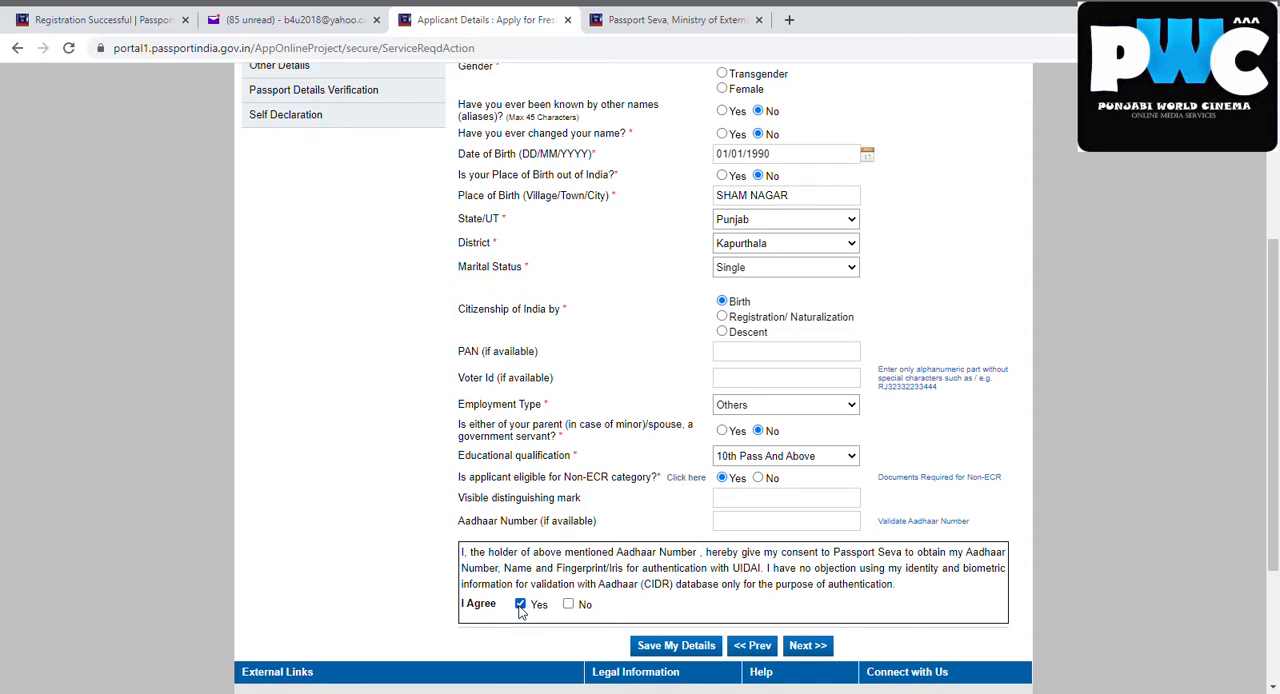
left_click(688, 647)
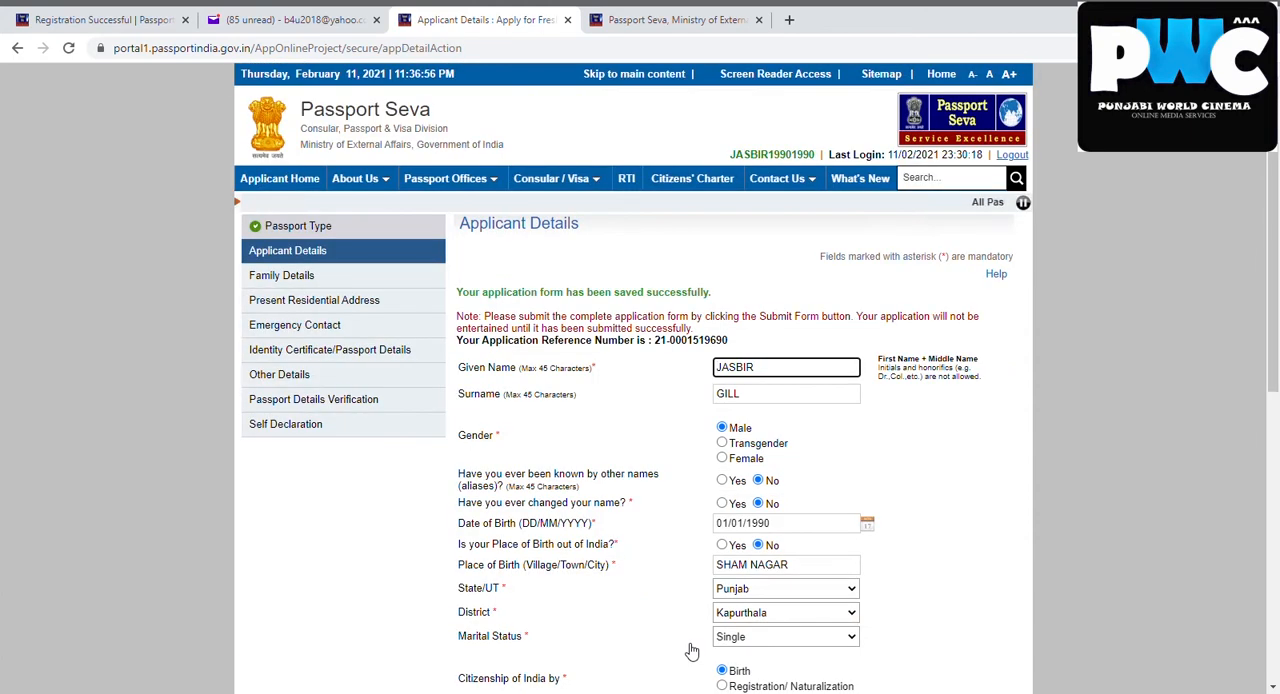
Mark Yes for the Aadhaar consent on the saved form and continue to Family Details
scroll(1277, 343, "down", 5)
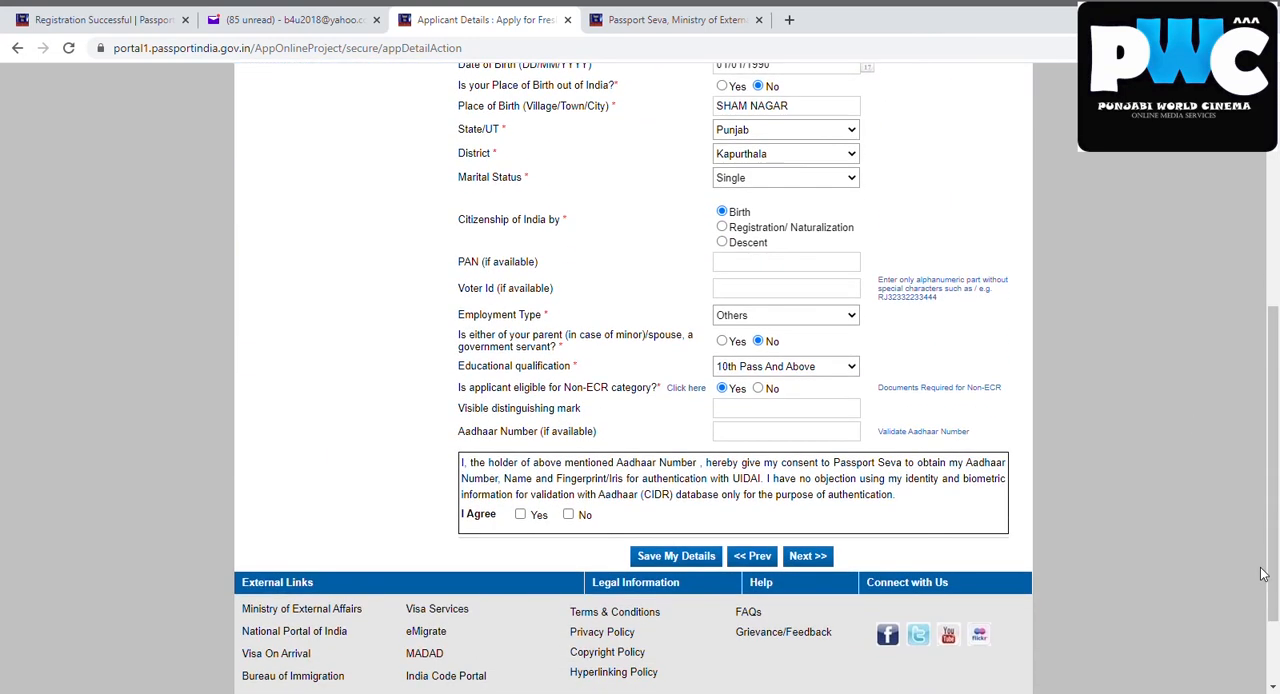
left_click(520, 515)
left_click(806, 562)
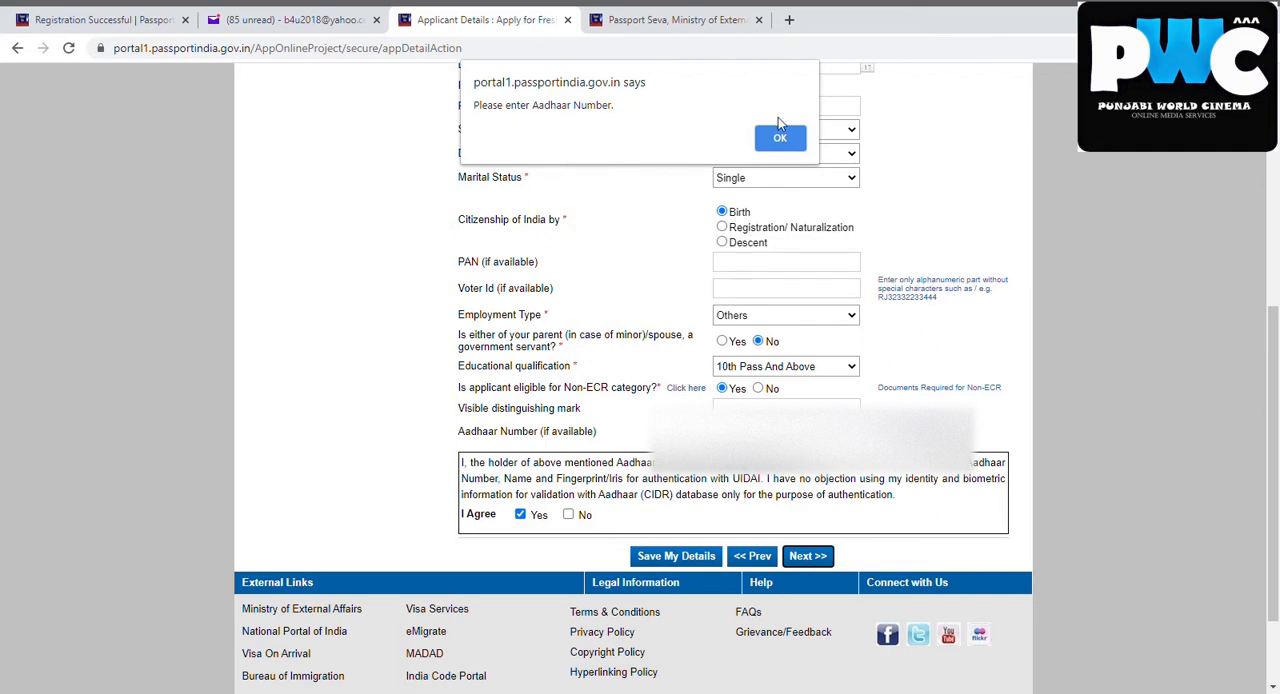
left_click(780, 139)
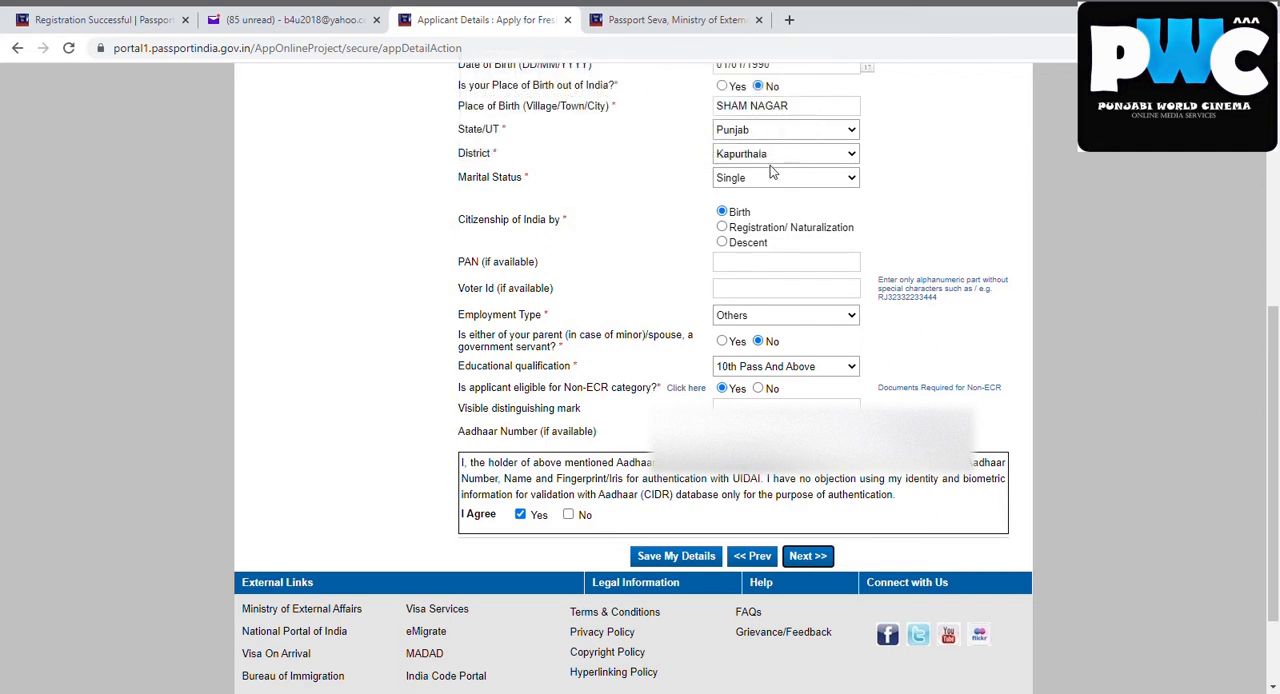
left_click(815, 562)
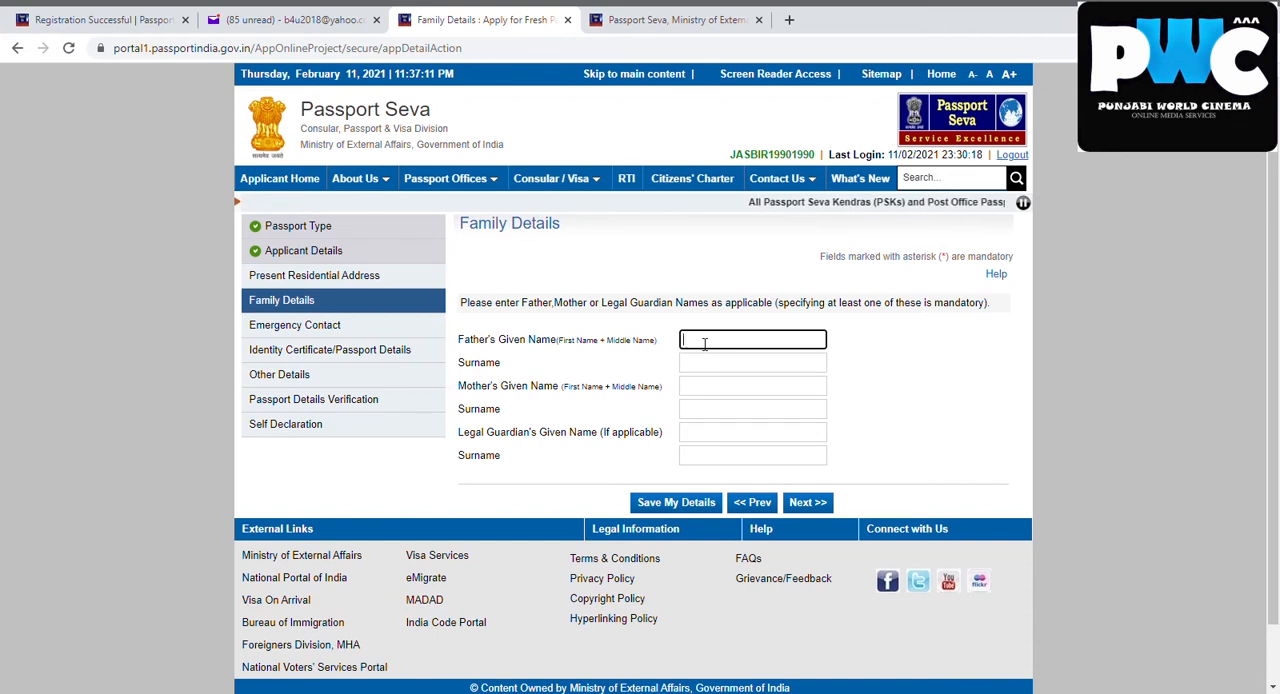
type("sa")
key("BackSpace")
key("BackSpace")
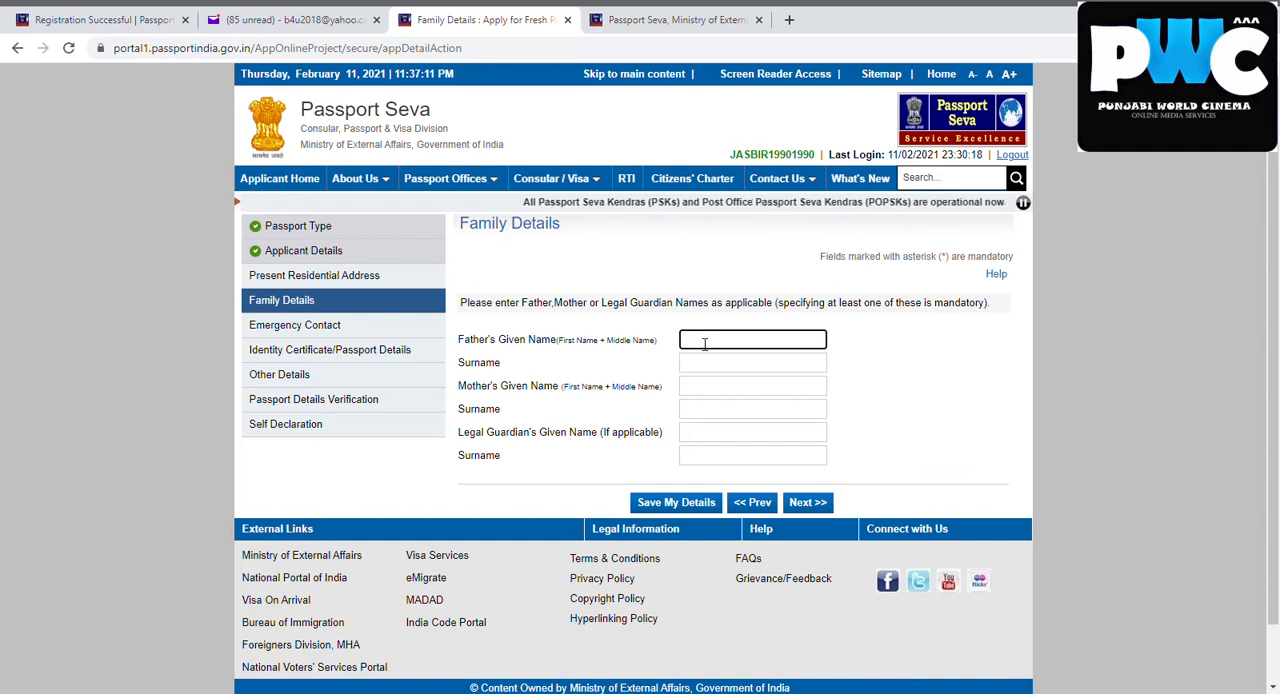
type("j")
key("BackSpace")
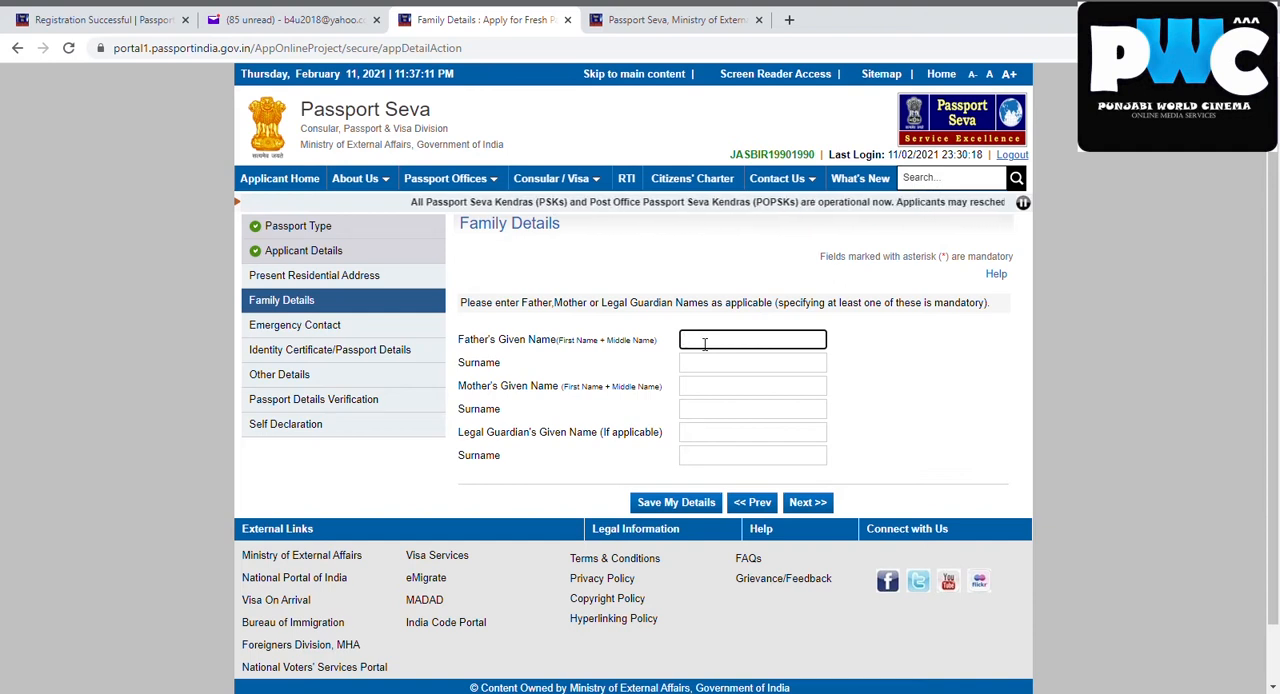
type("jas")
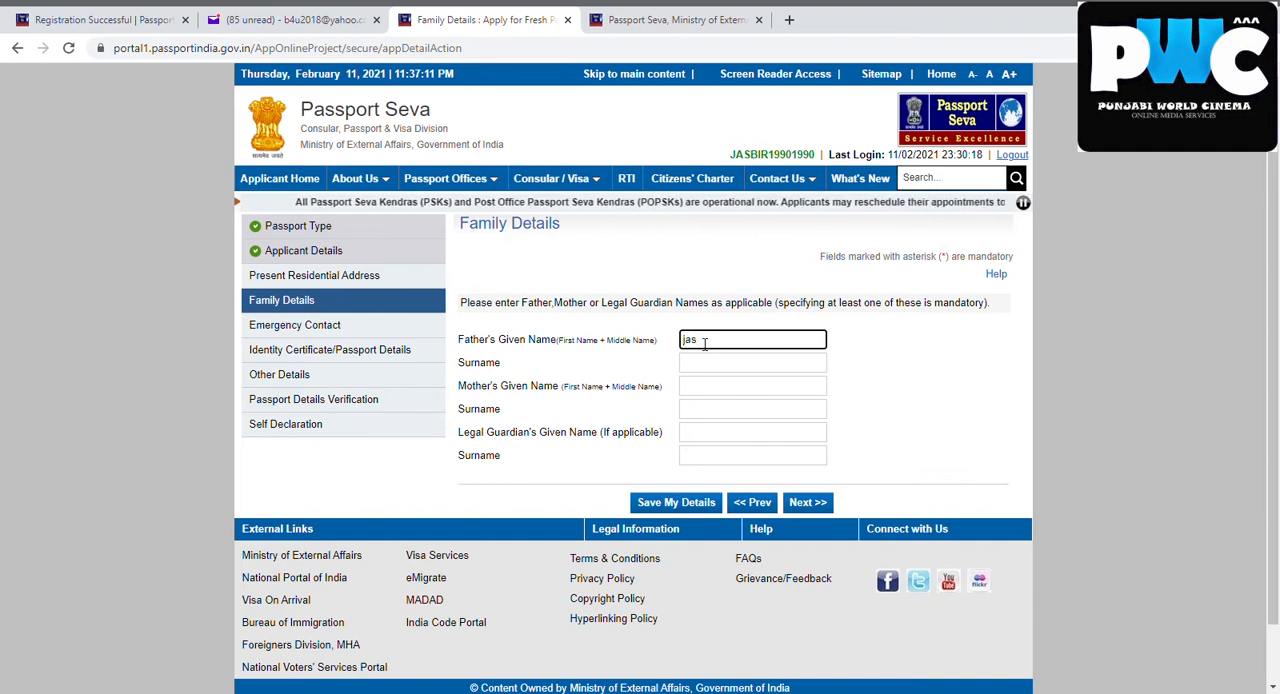
key("BackSpace")
key("BackSpace")
key("BackSpace")
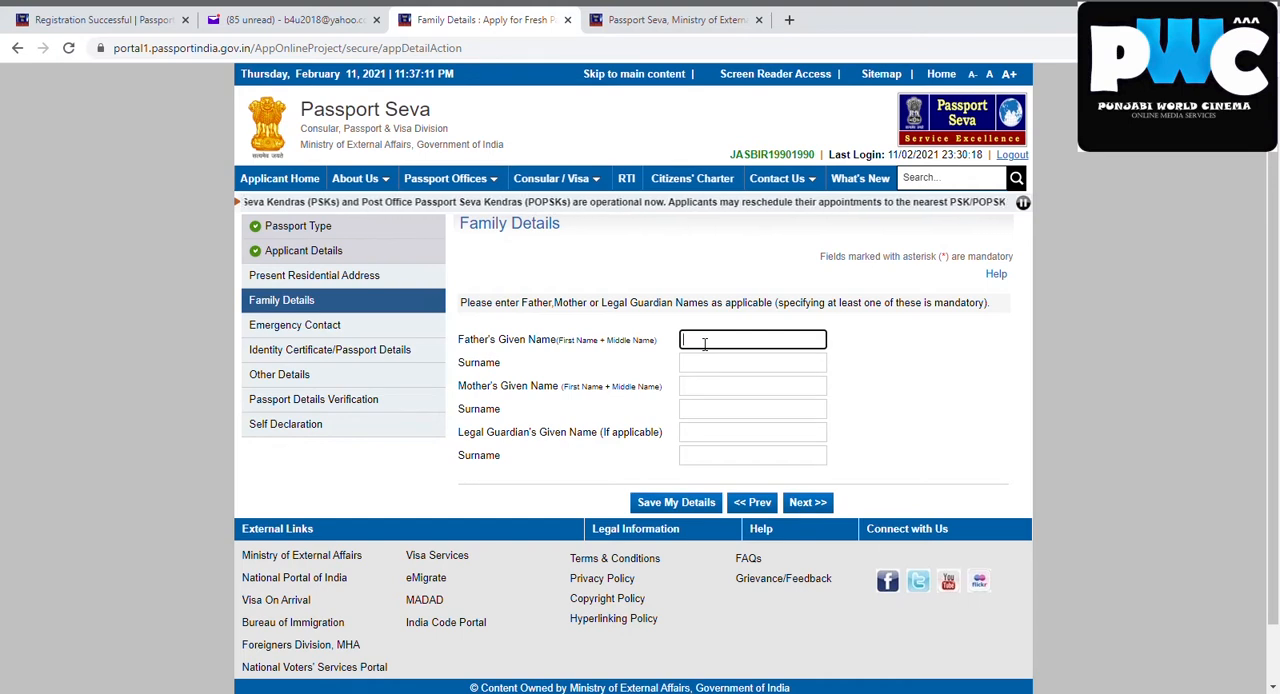
type("jas")
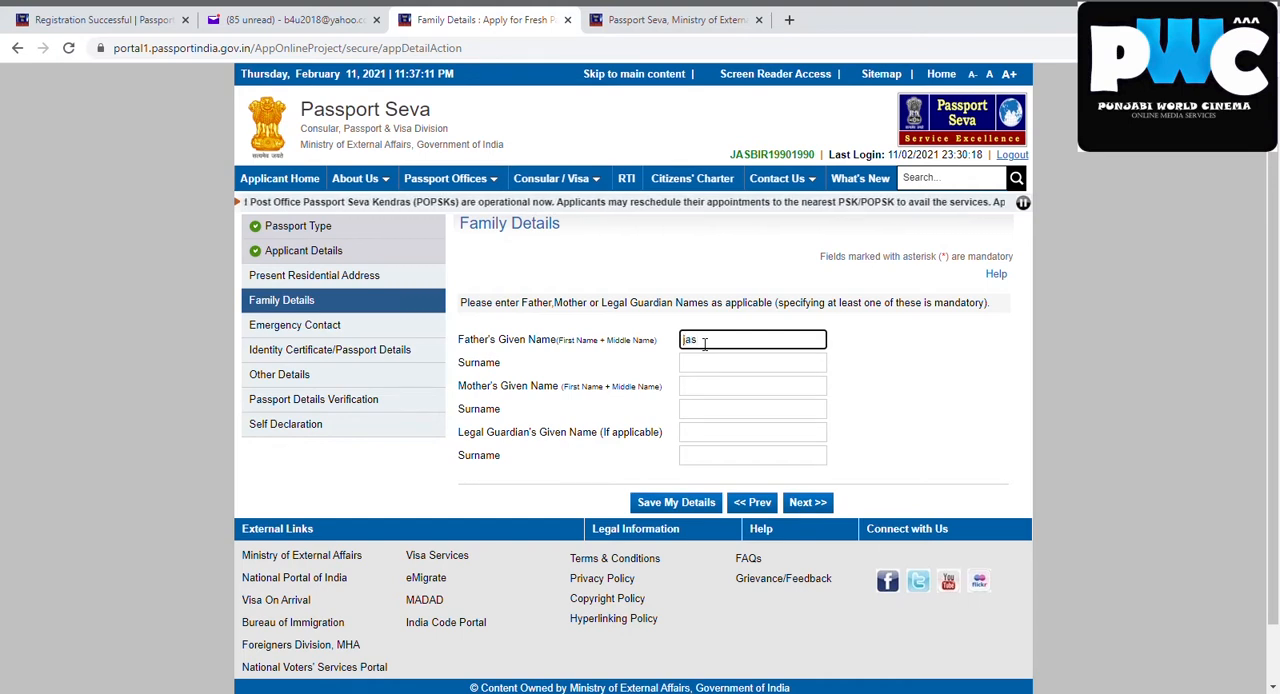
key("BackSpace")
key("BackSpace")
key("BackSpace")
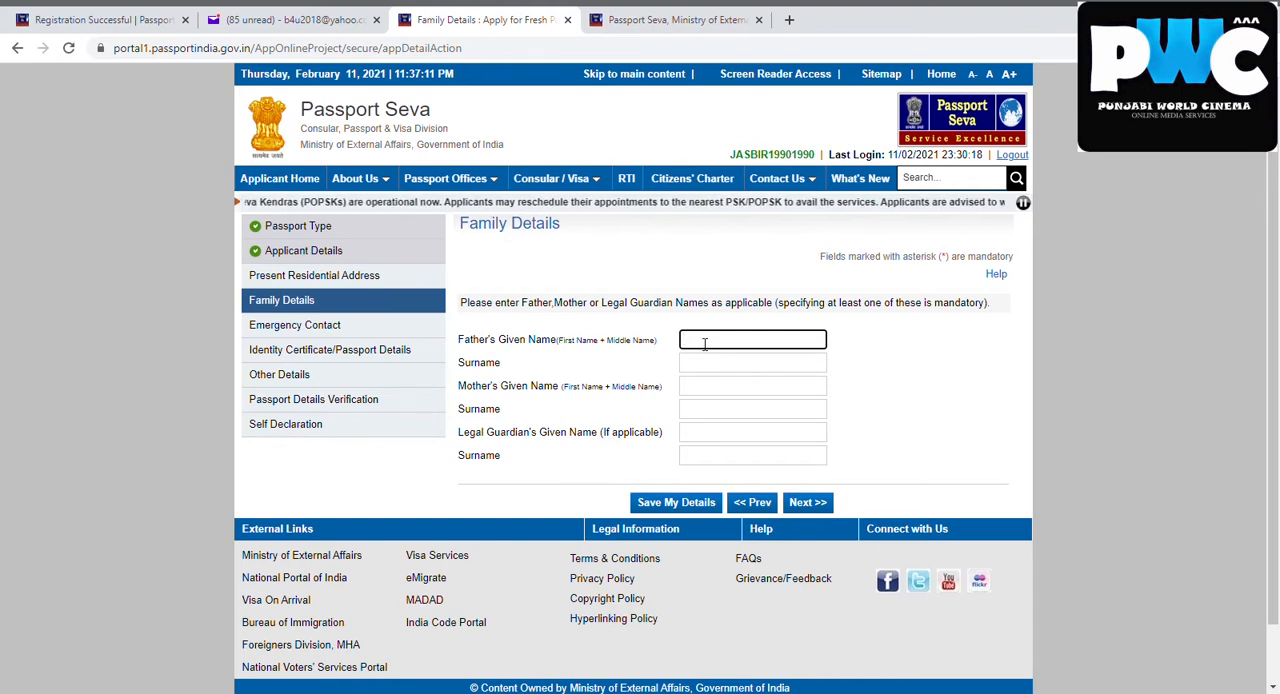
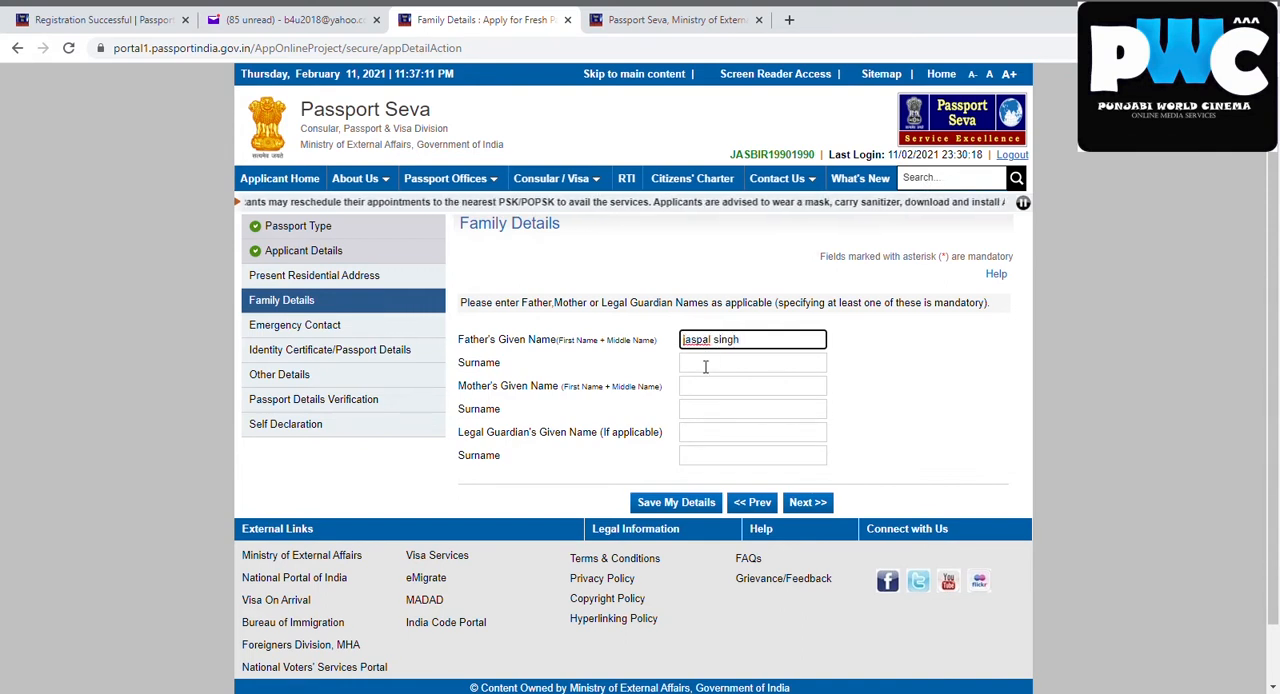
Enter the father's and mother's given names in the family details, leaving their surnames blank
left_click(717, 394)
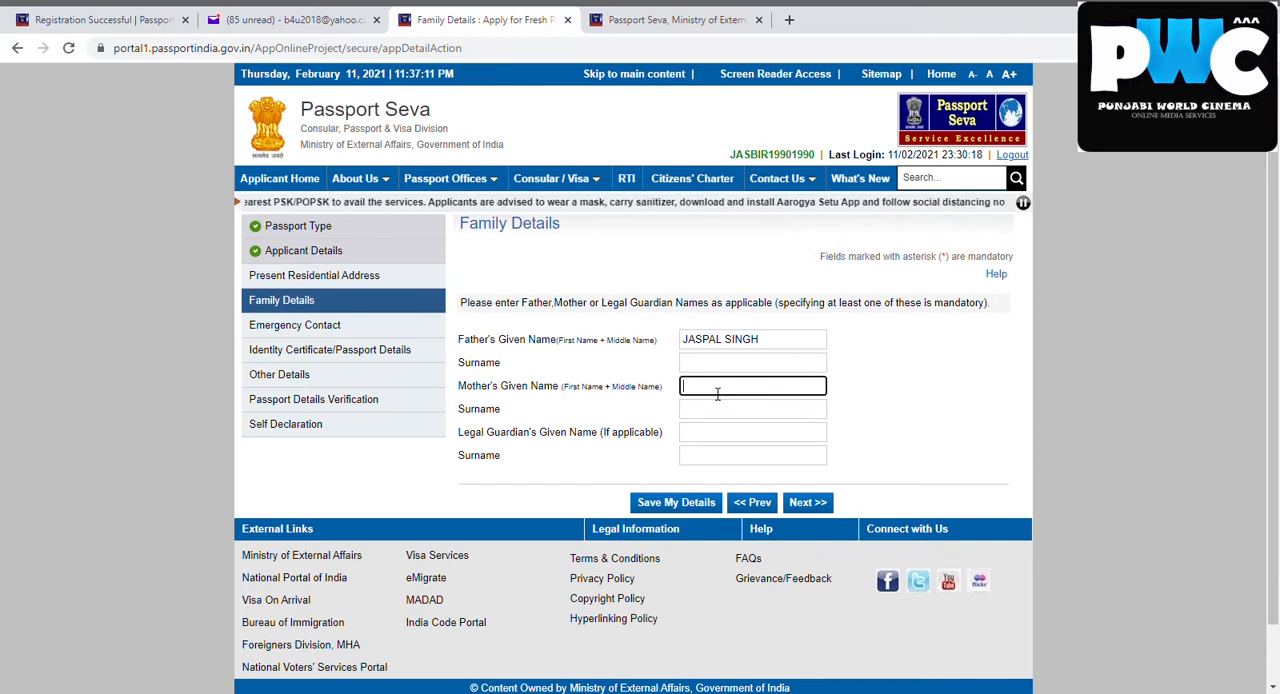
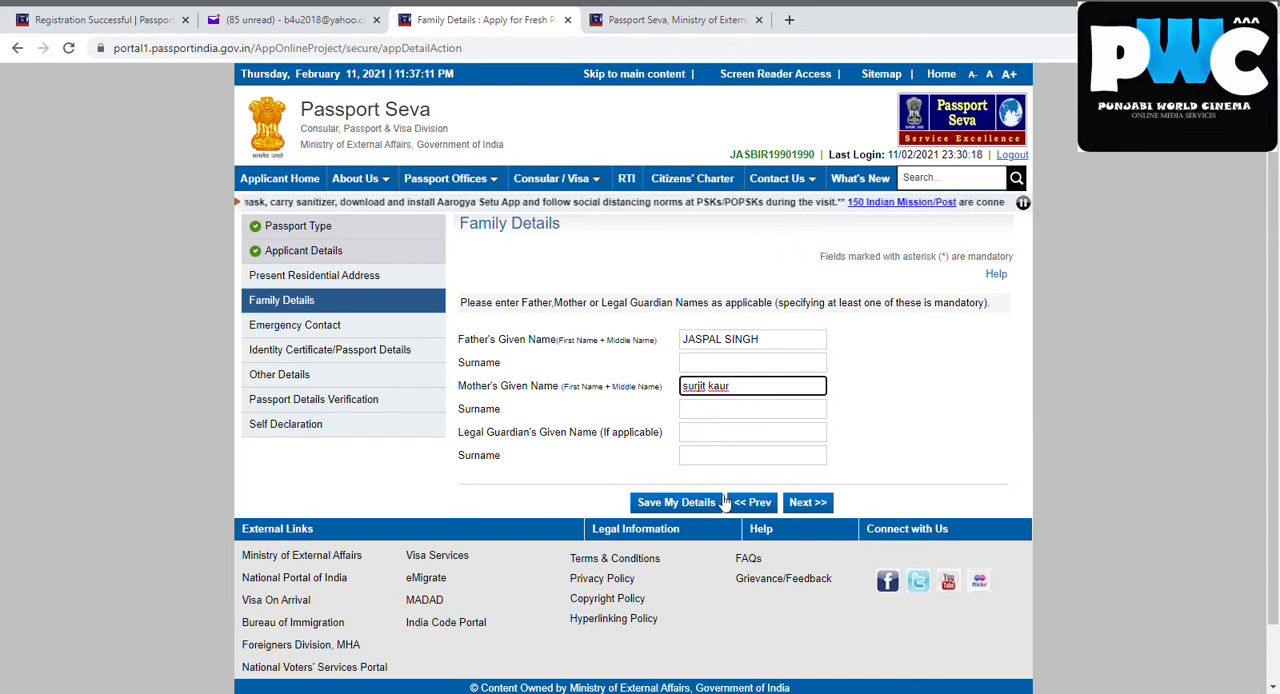
Save the family details and continue to Present Residential Address
left_click(698, 502)
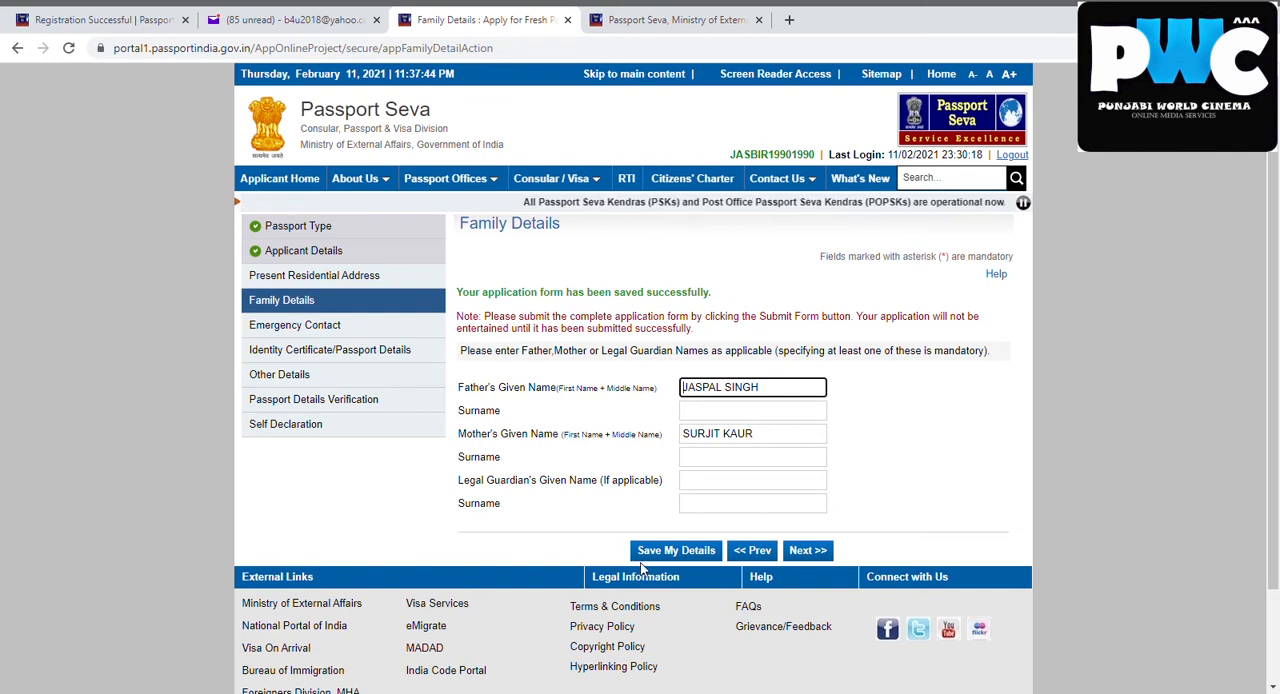
left_click(798, 553)
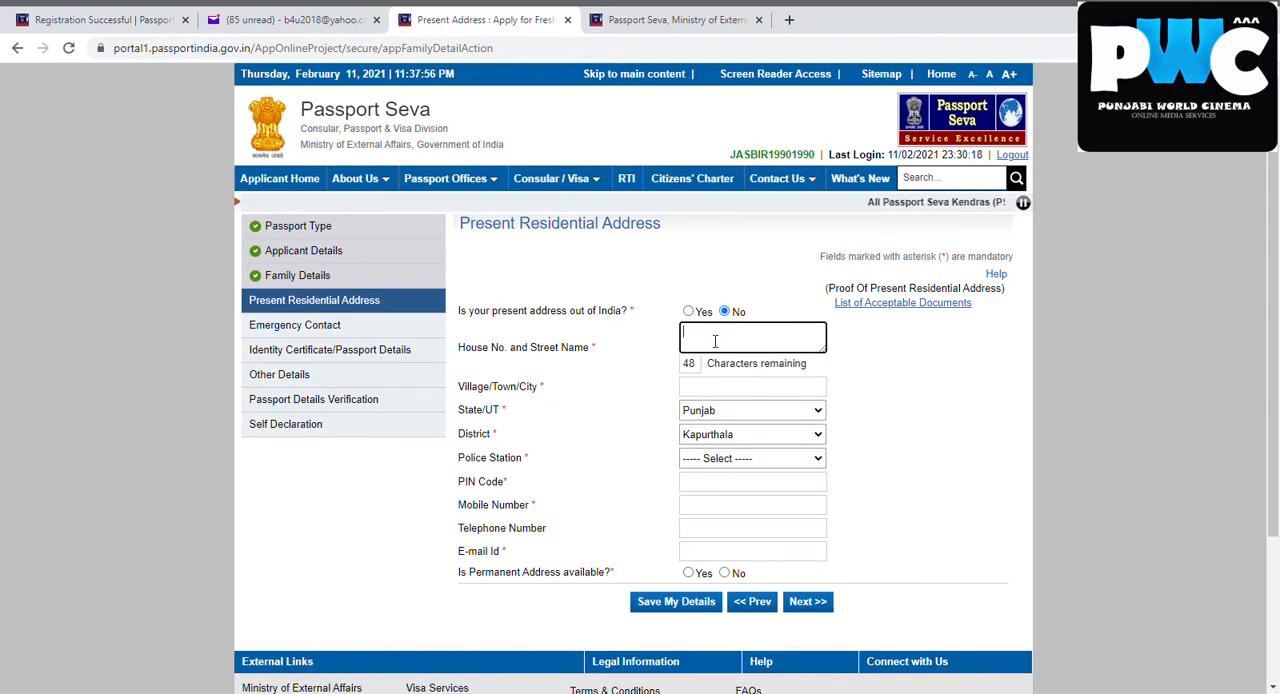
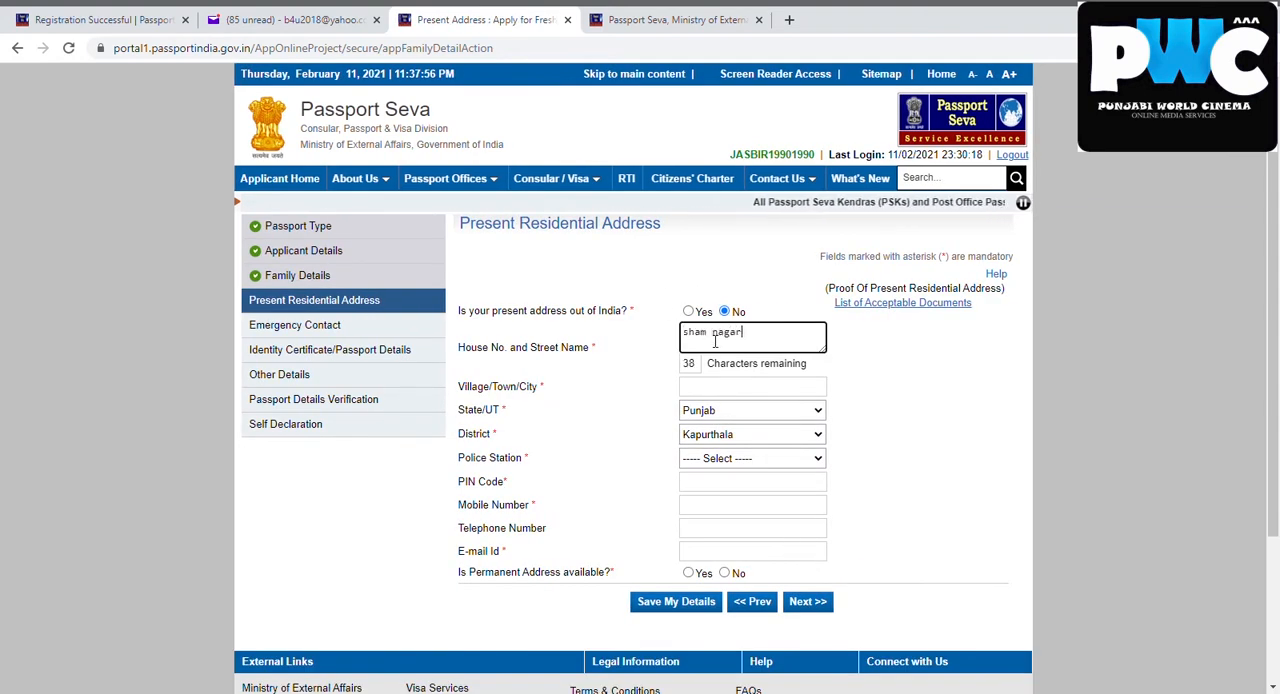
Enter the applicant's street and town for the present address and select the local police station
left_click(617, 396)
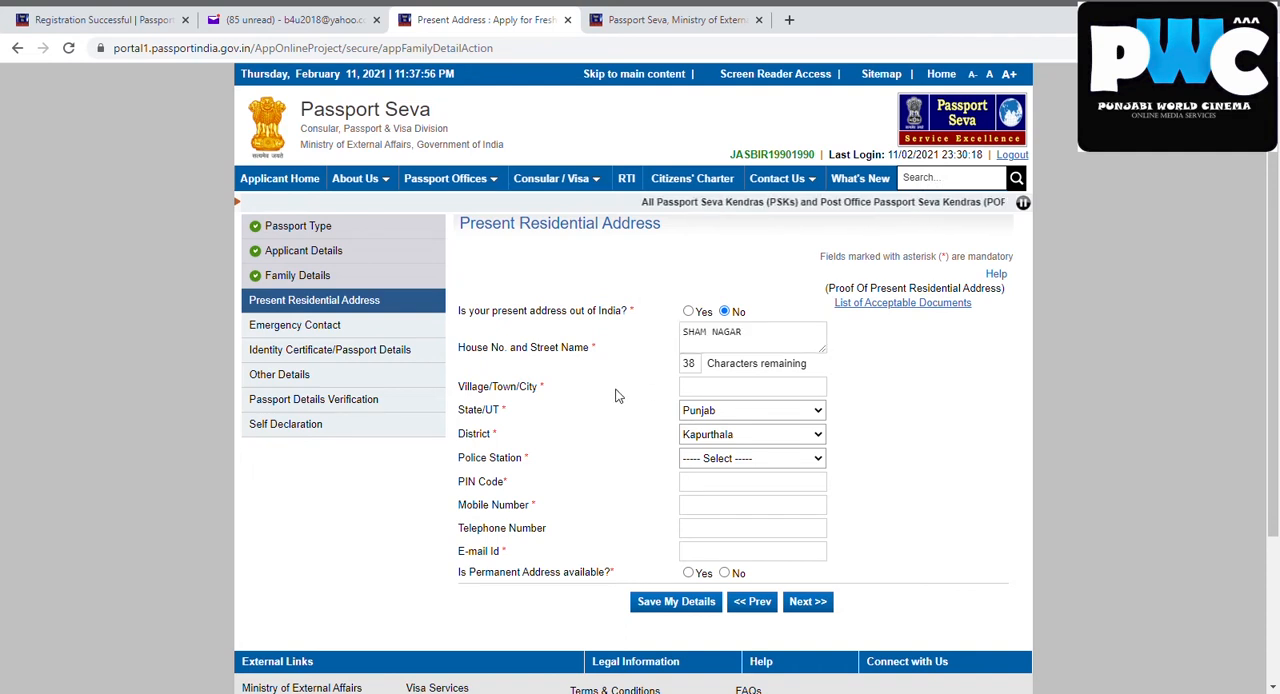
left_click(708, 391)
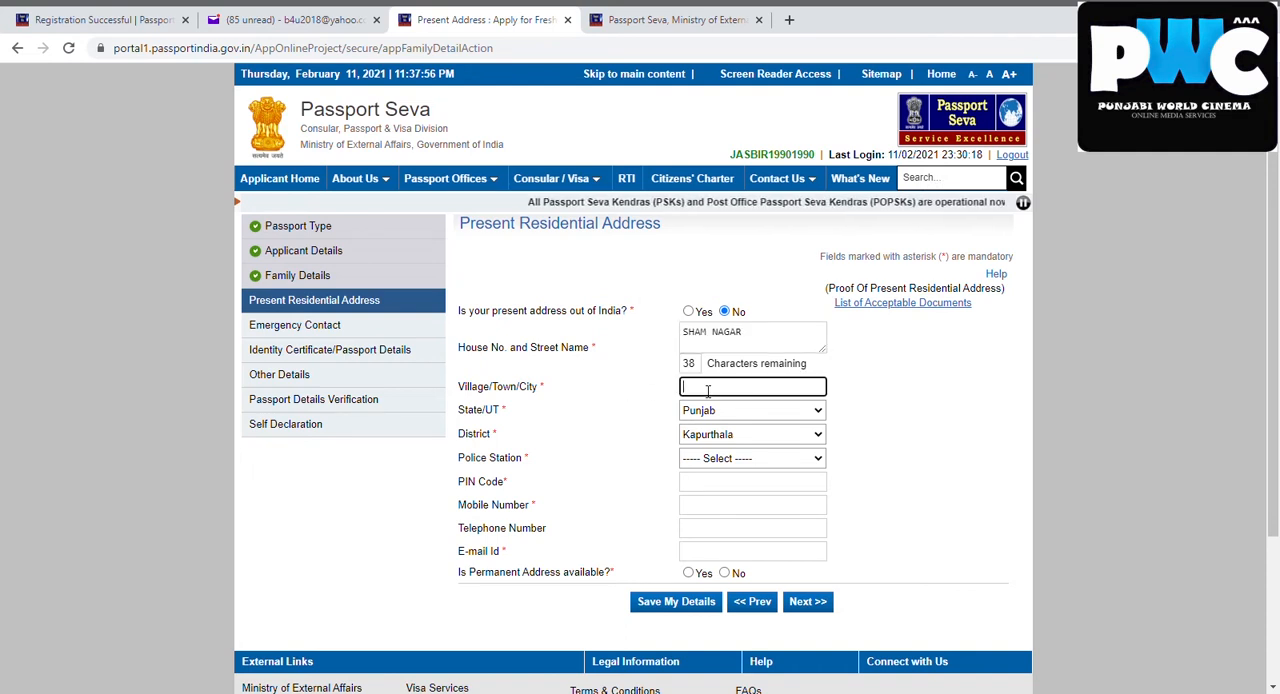
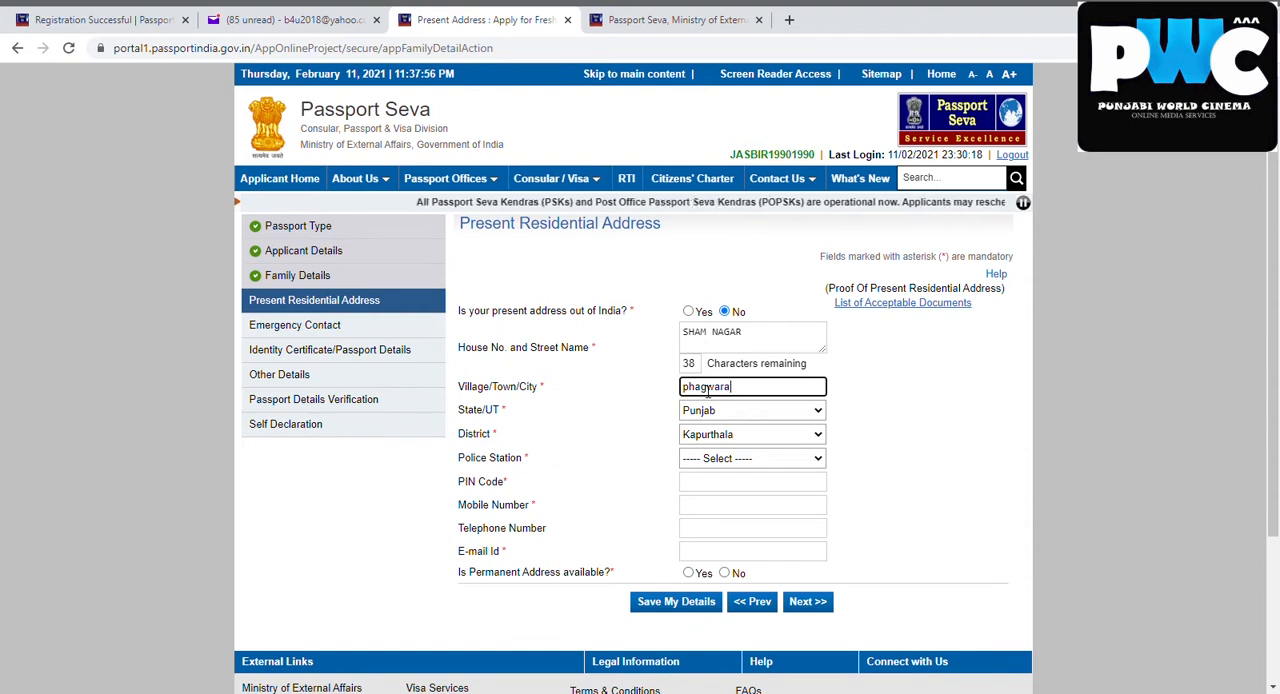
left_click(634, 404)
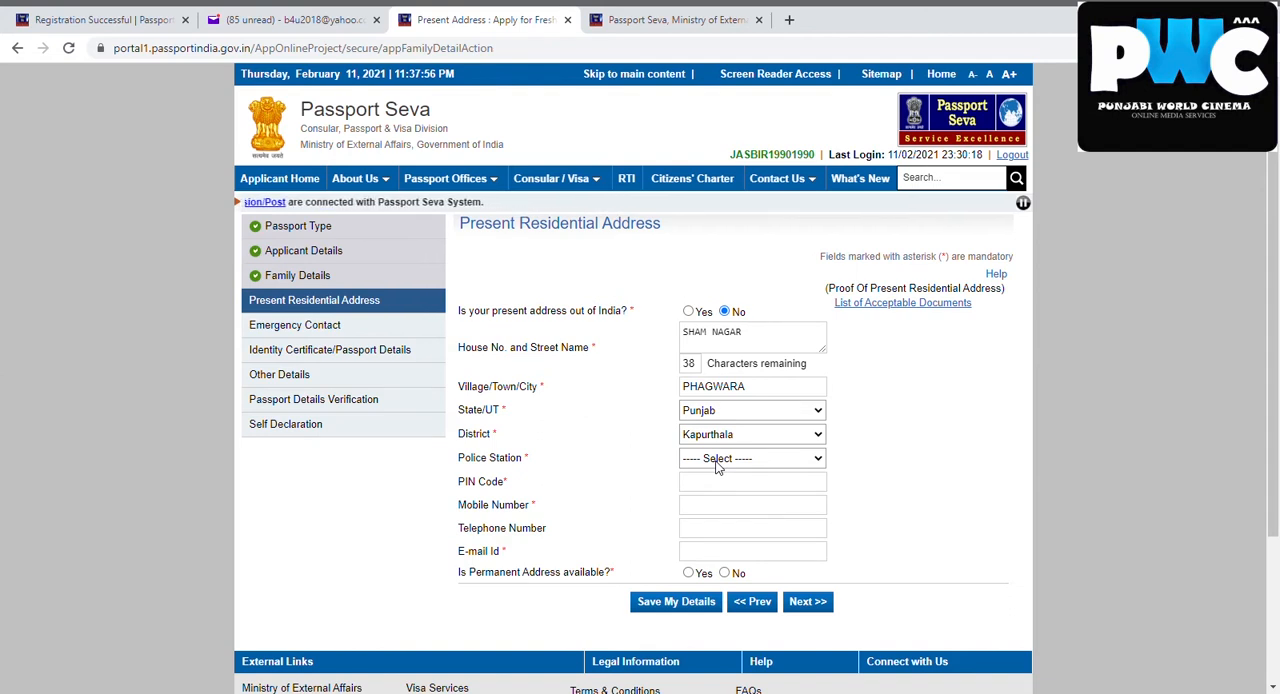
left_click(698, 528)
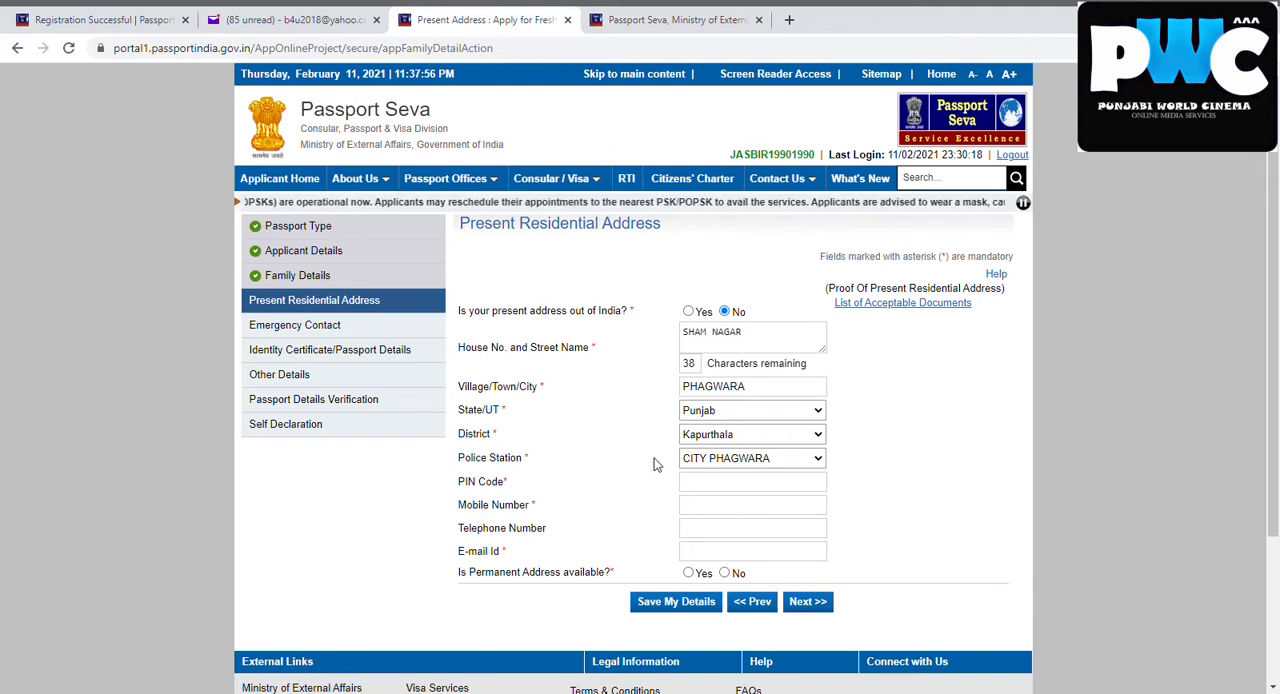
Enter the postal PIN code of the applicant's present residential address
left_click(710, 492)
type("1444401")
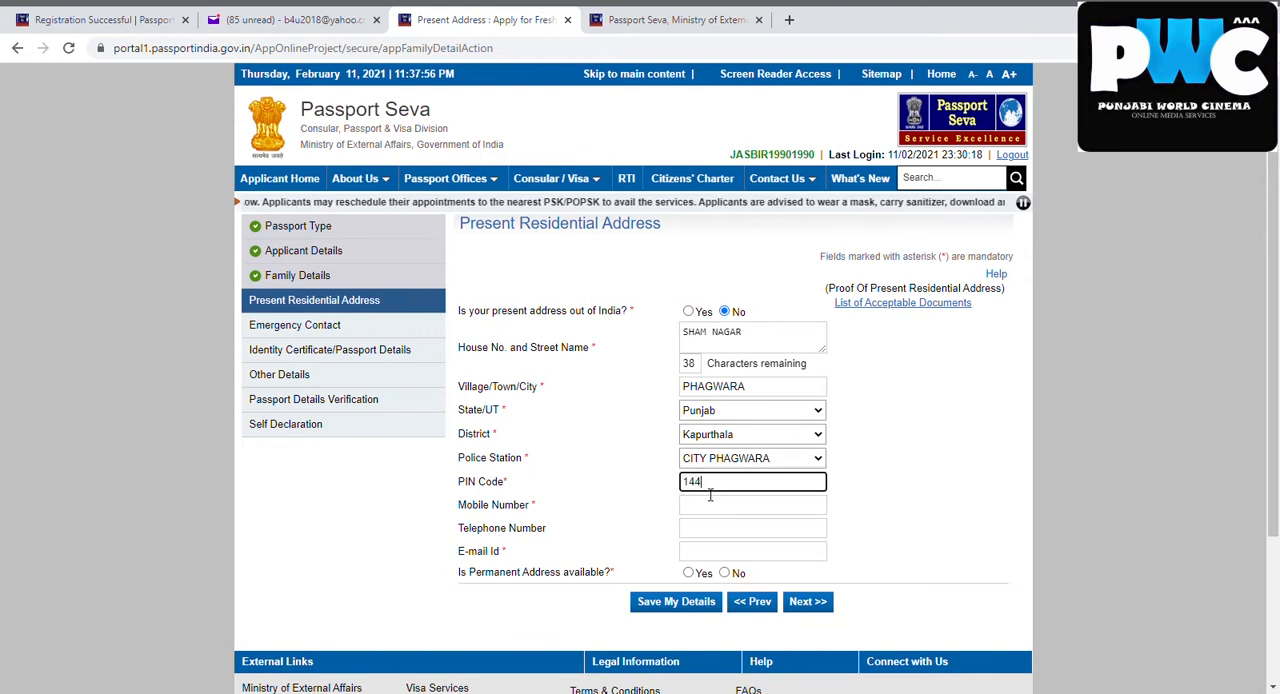
key("BackSpace")
key("BackSpace")
key("BackSpace")
key("BackSpace")
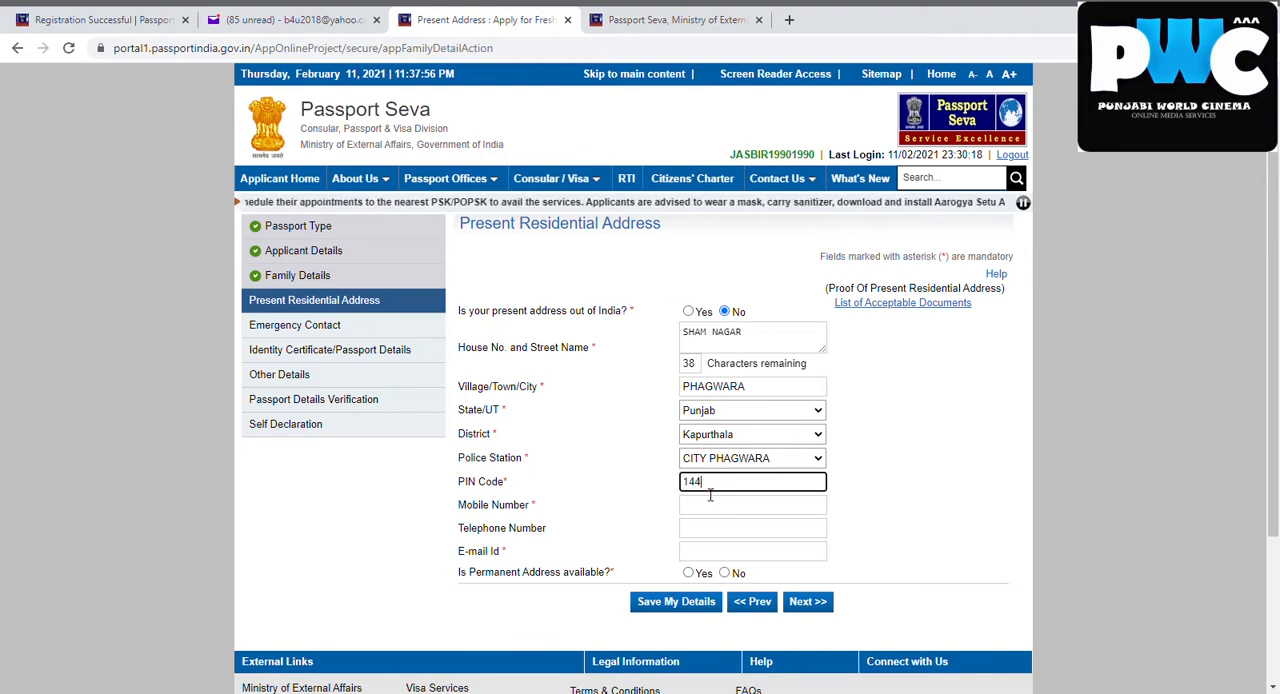
type("401")
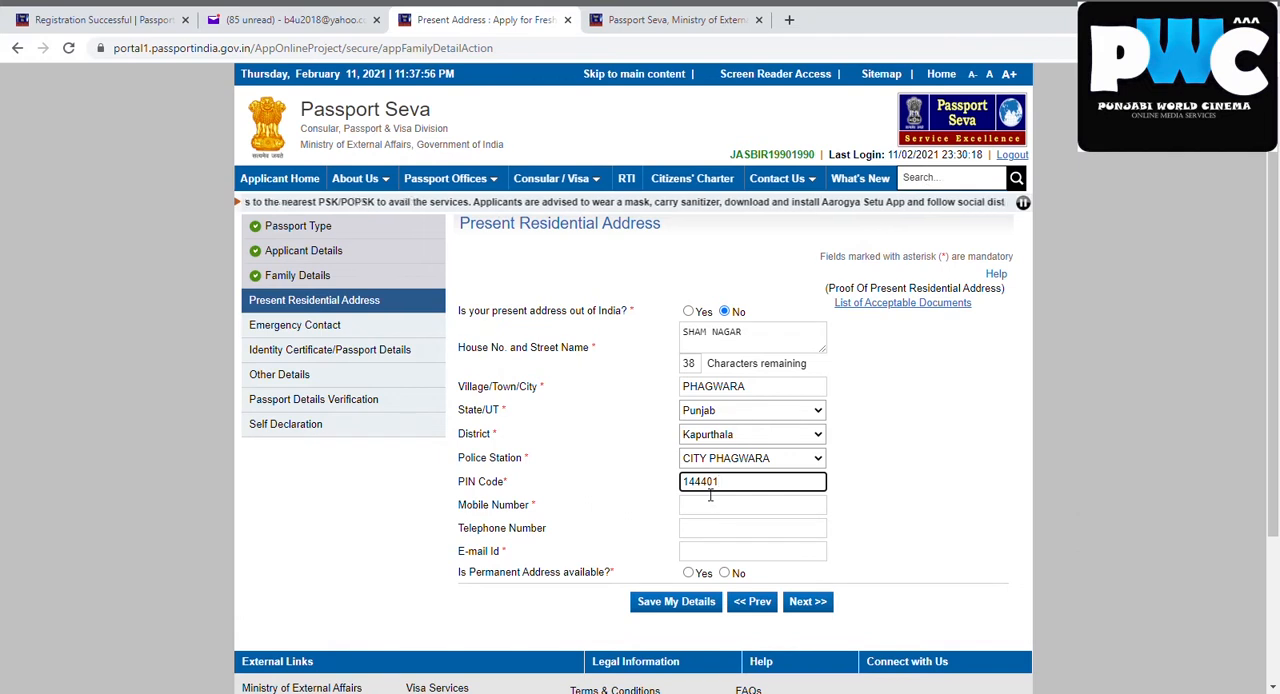
left_click(572, 477)
Enter the applicant's mobile number and e-mail address, leaving the telephone number blank
left_click(700, 514)
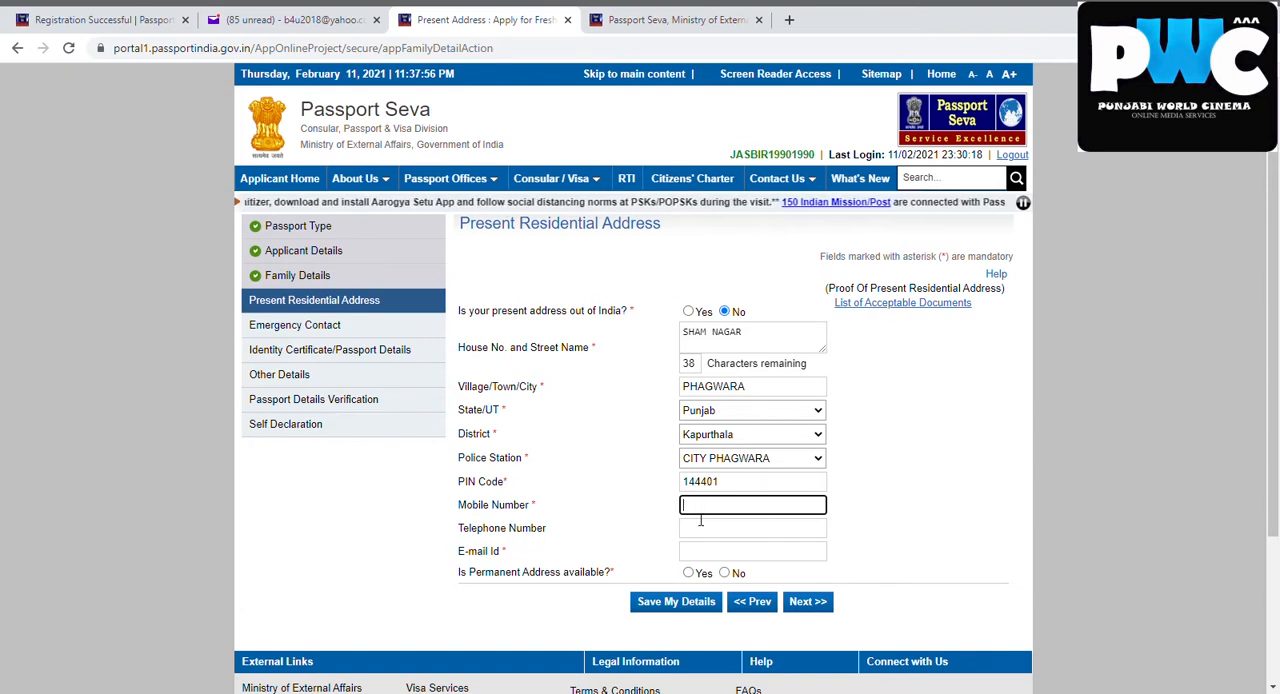
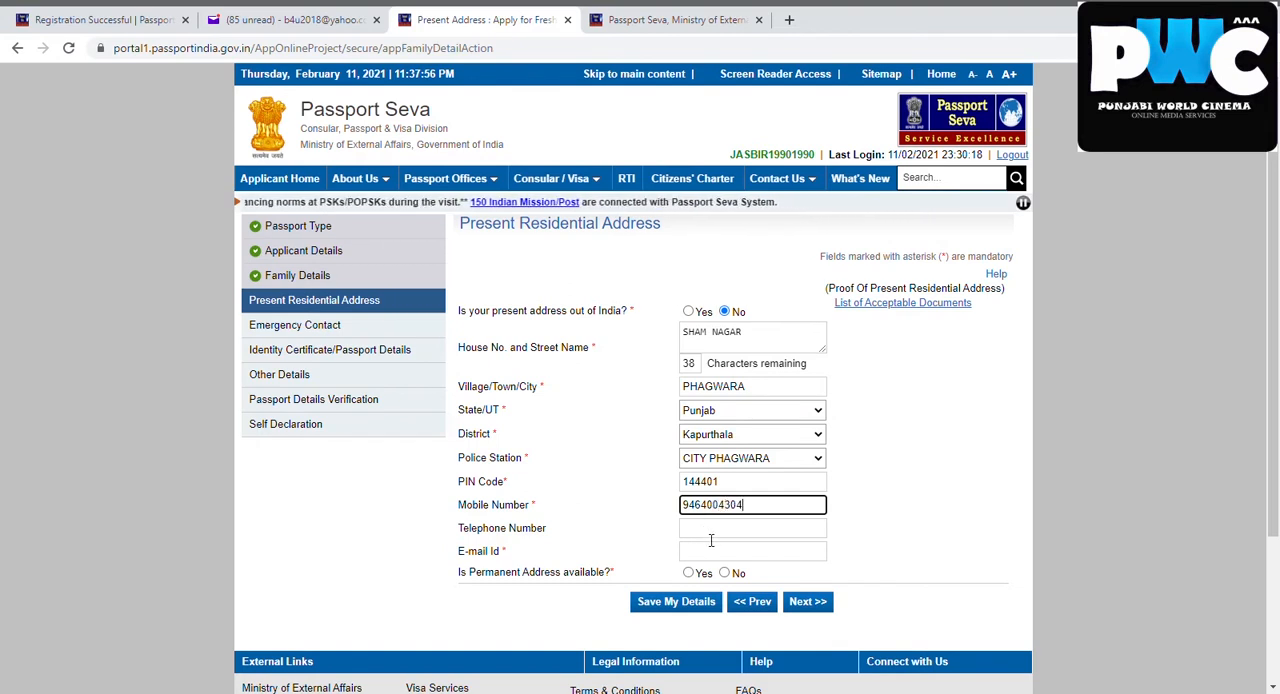
left_click(711, 536)
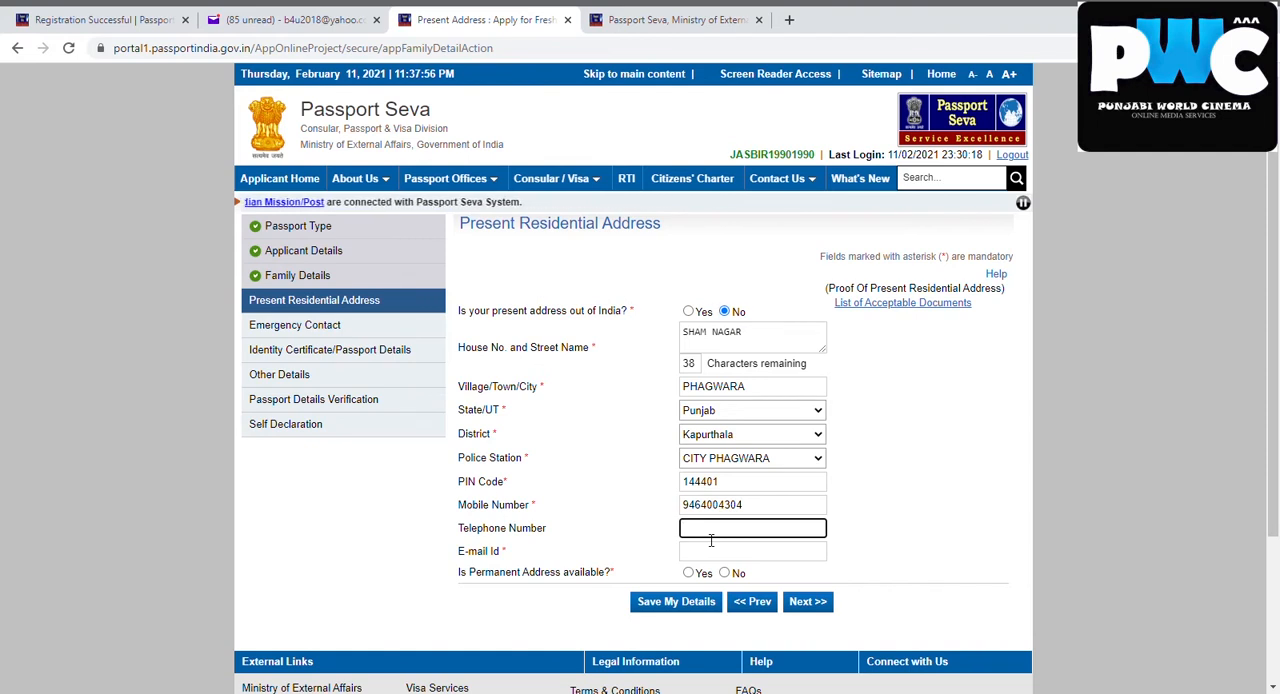
left_click(699, 557)
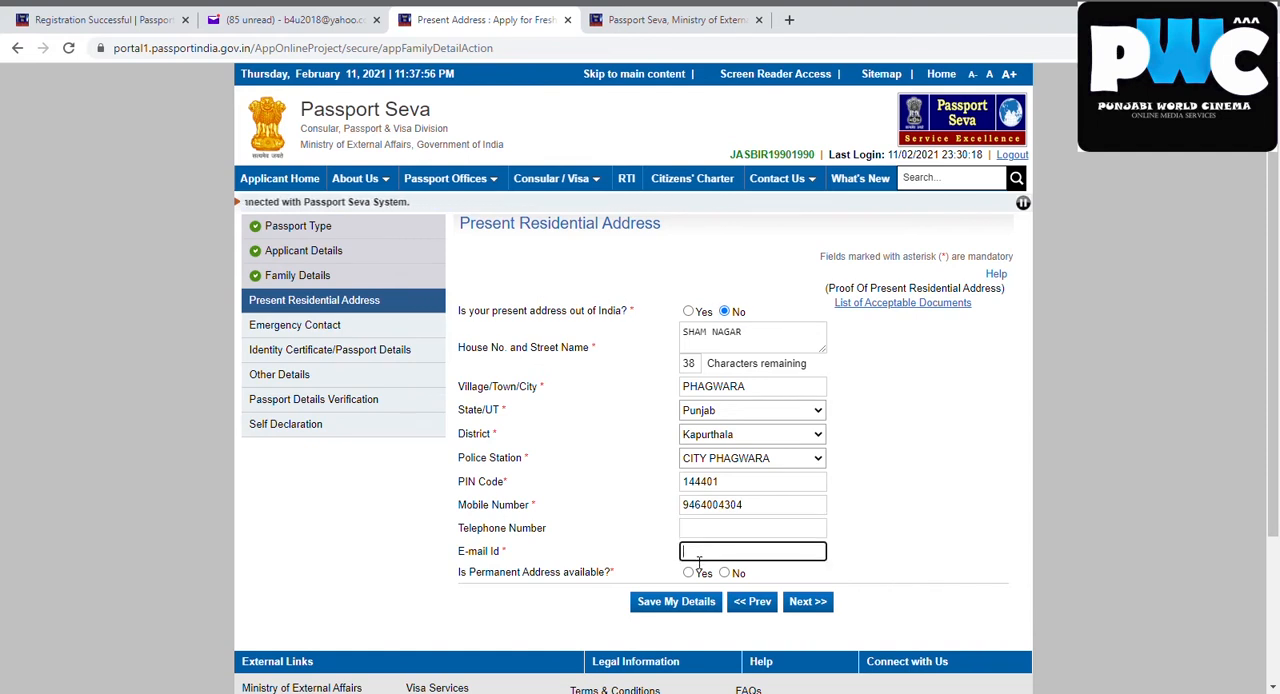
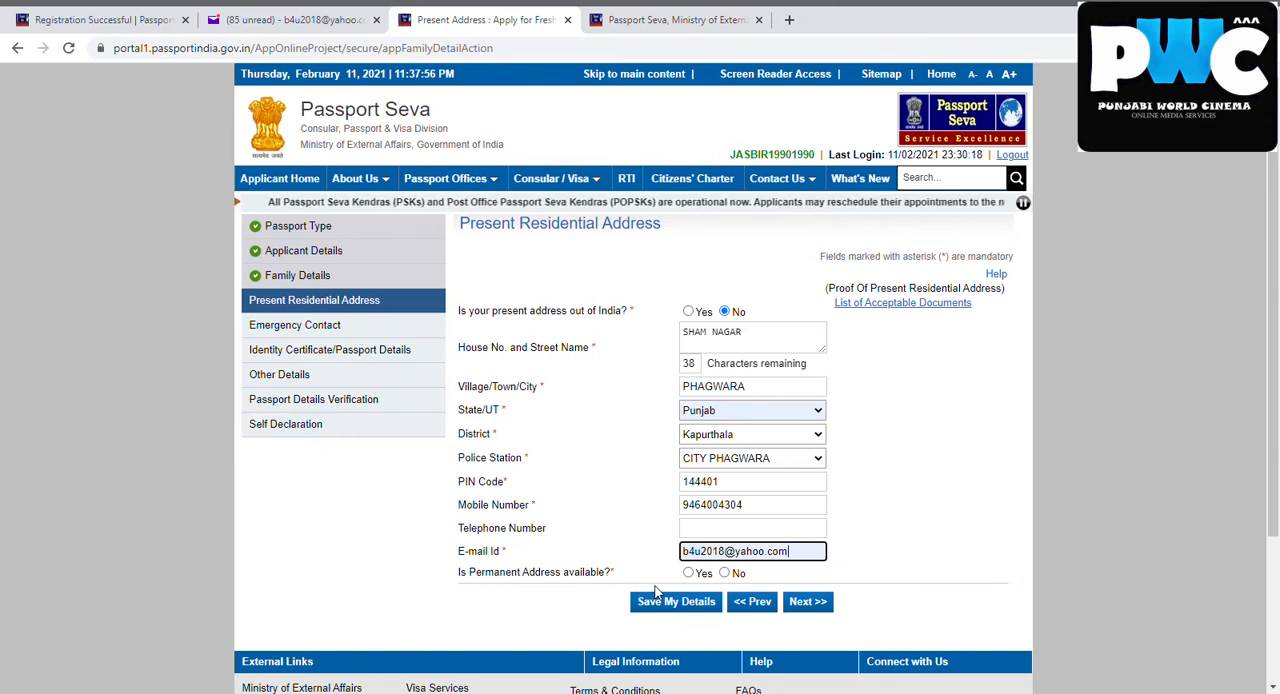
Answer Yes to permanent address availability and Yes to it being the same as the present address
left_click(689, 573)
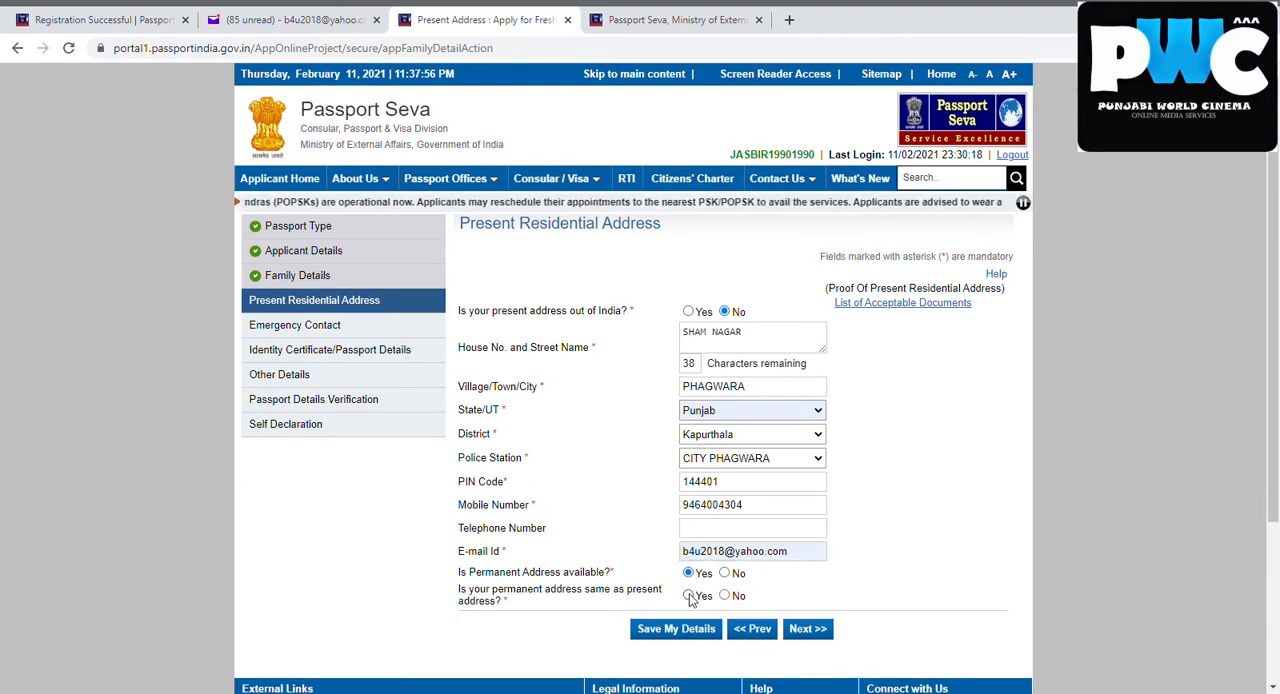
left_click(689, 596)
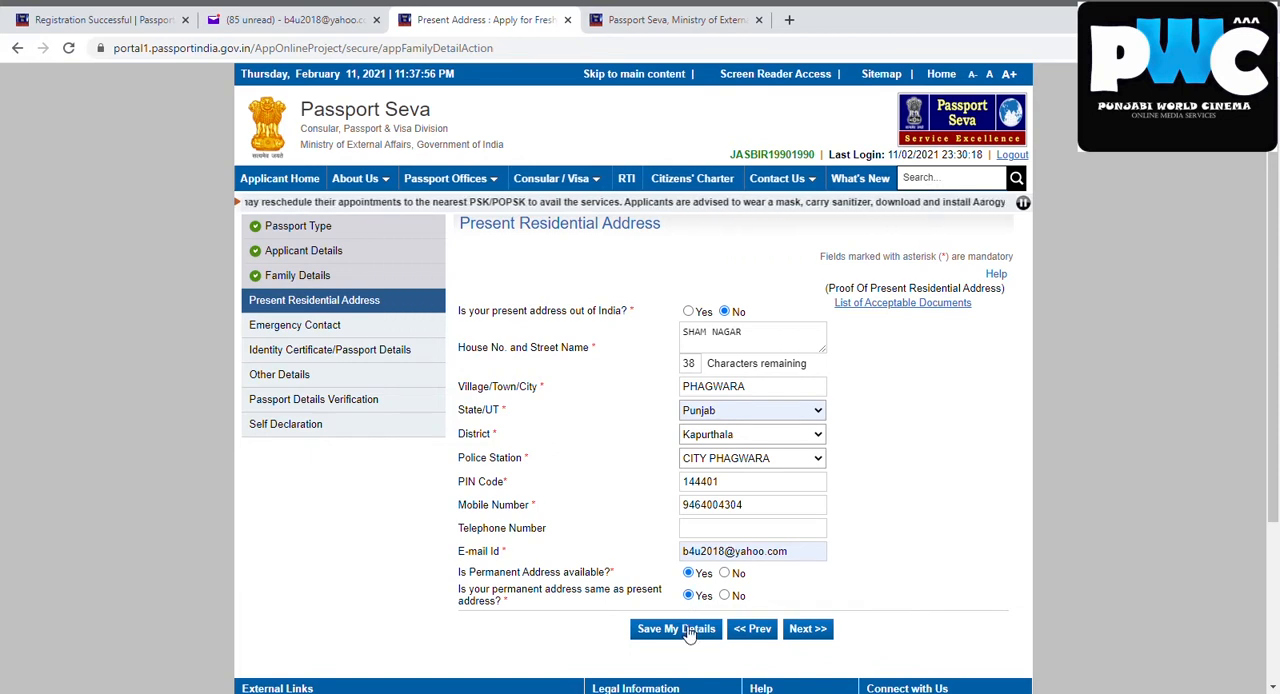
Save the residential address details and continue to Emergency Contact, accepting the notices about the fixed RPO
left_click(676, 629)
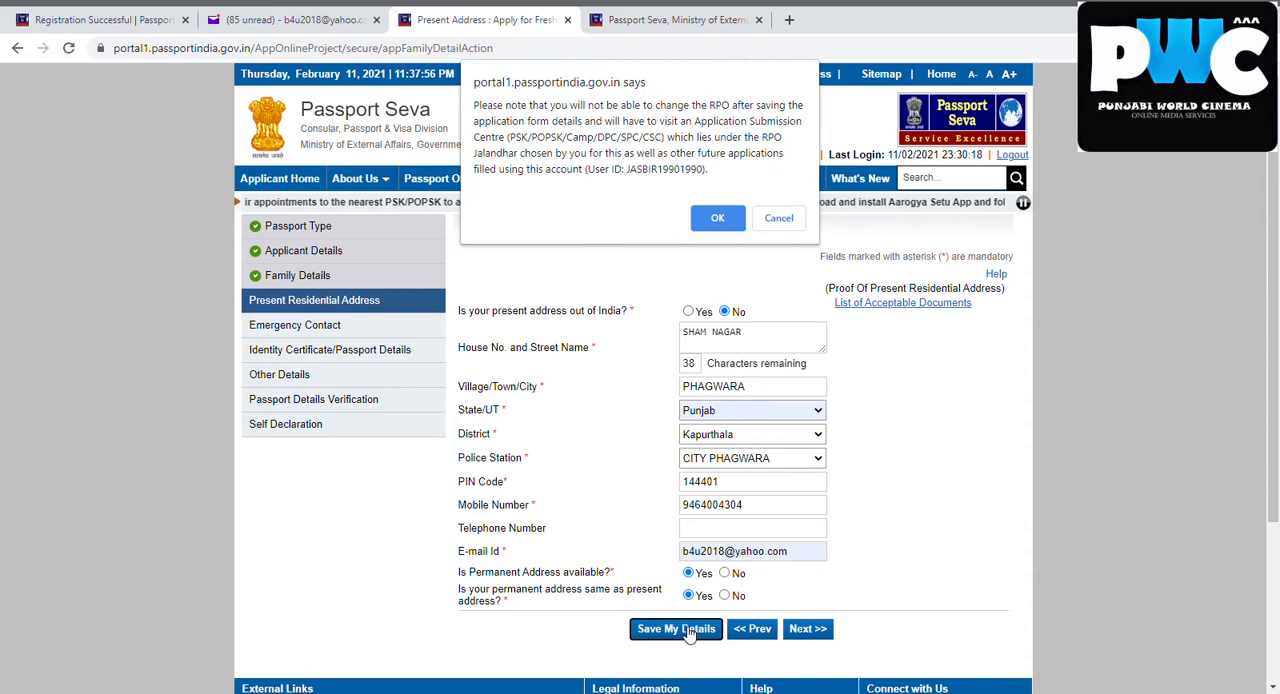
left_click(718, 218)
left_click(805, 632)
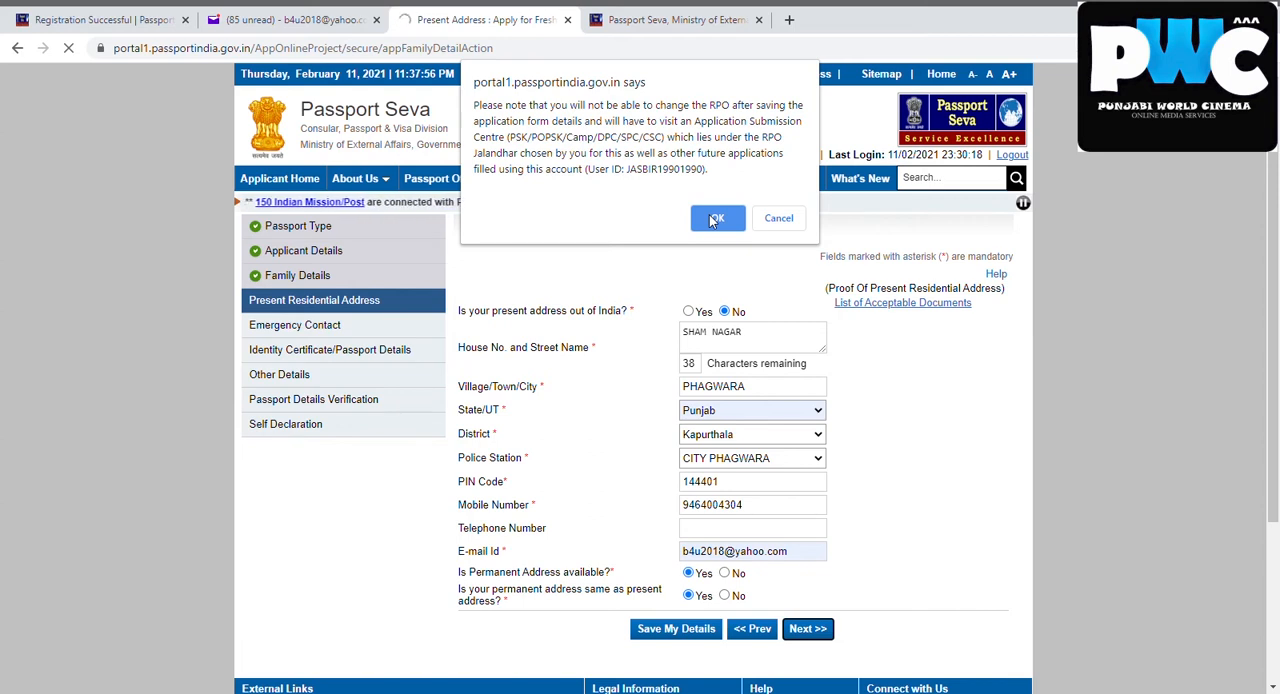
left_click(714, 219)
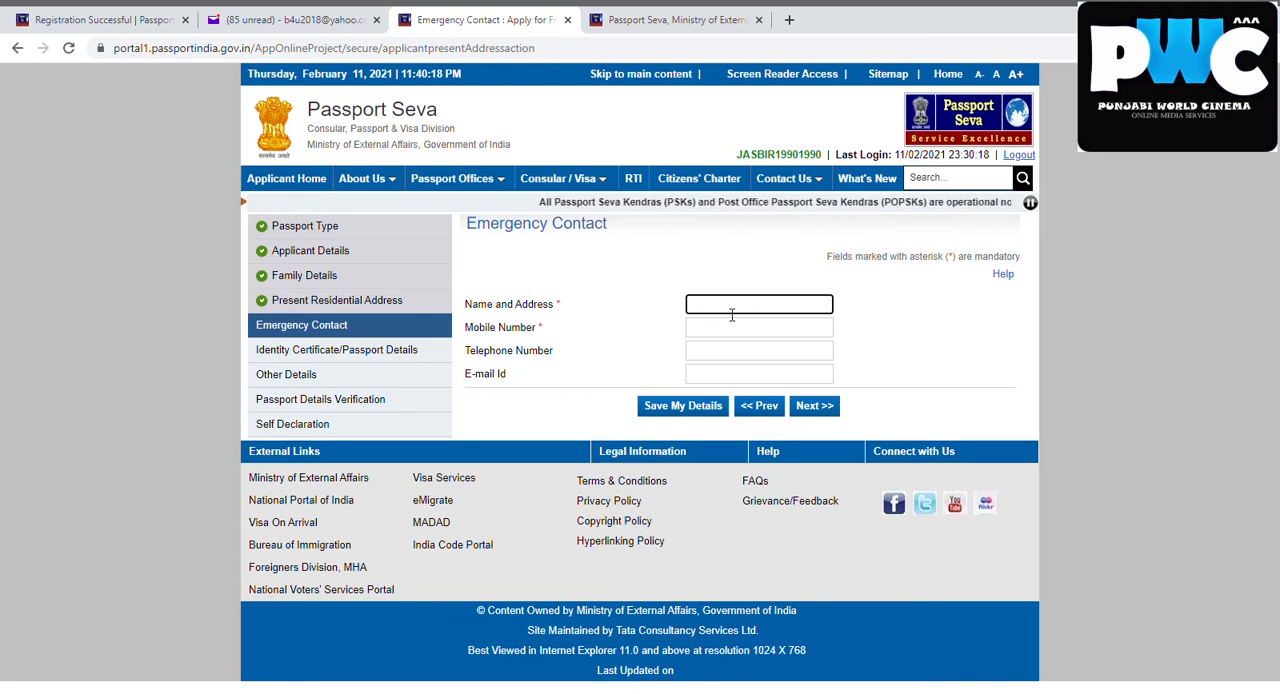
Enter the emergency contact's name and mobile number
type("ka")
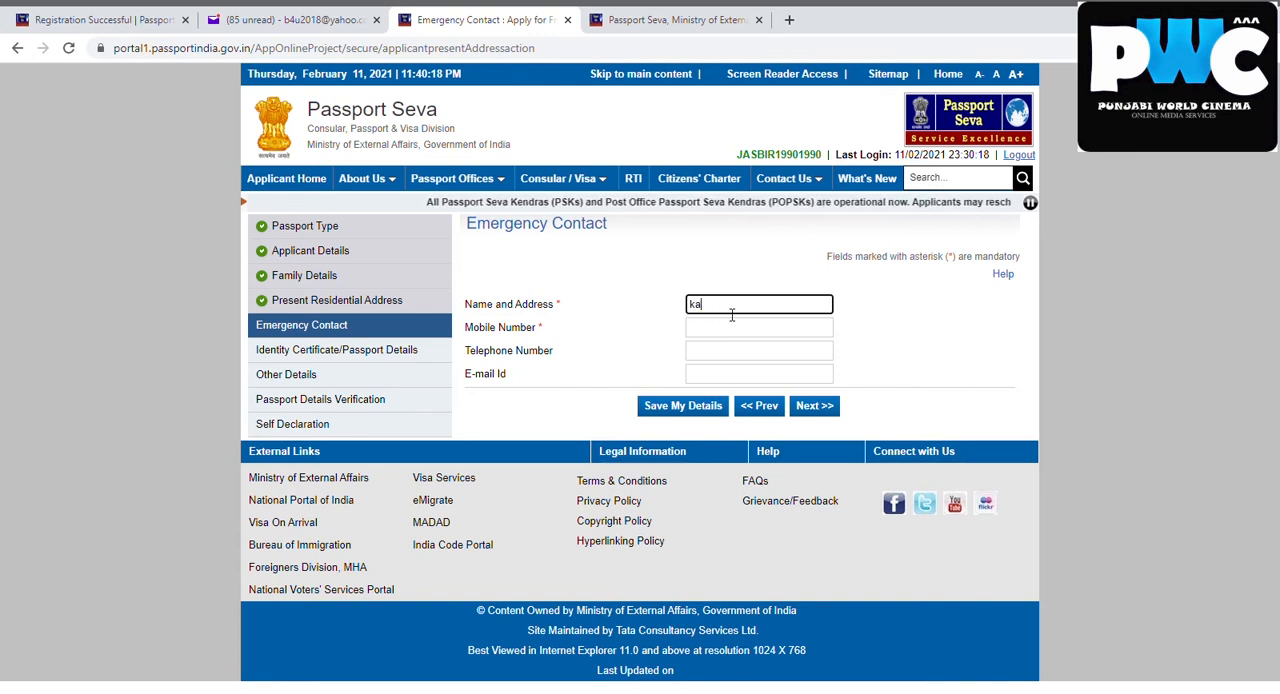
key("BackSpace")
key("BackSpace")
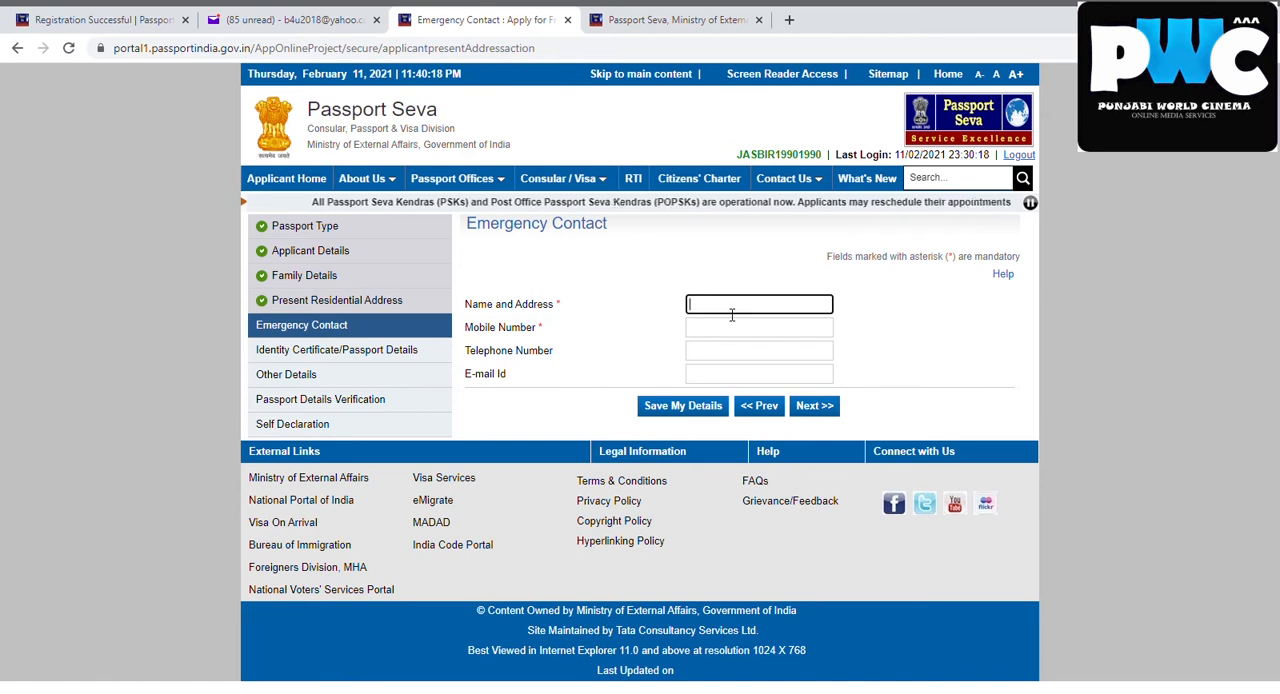
type("ja")
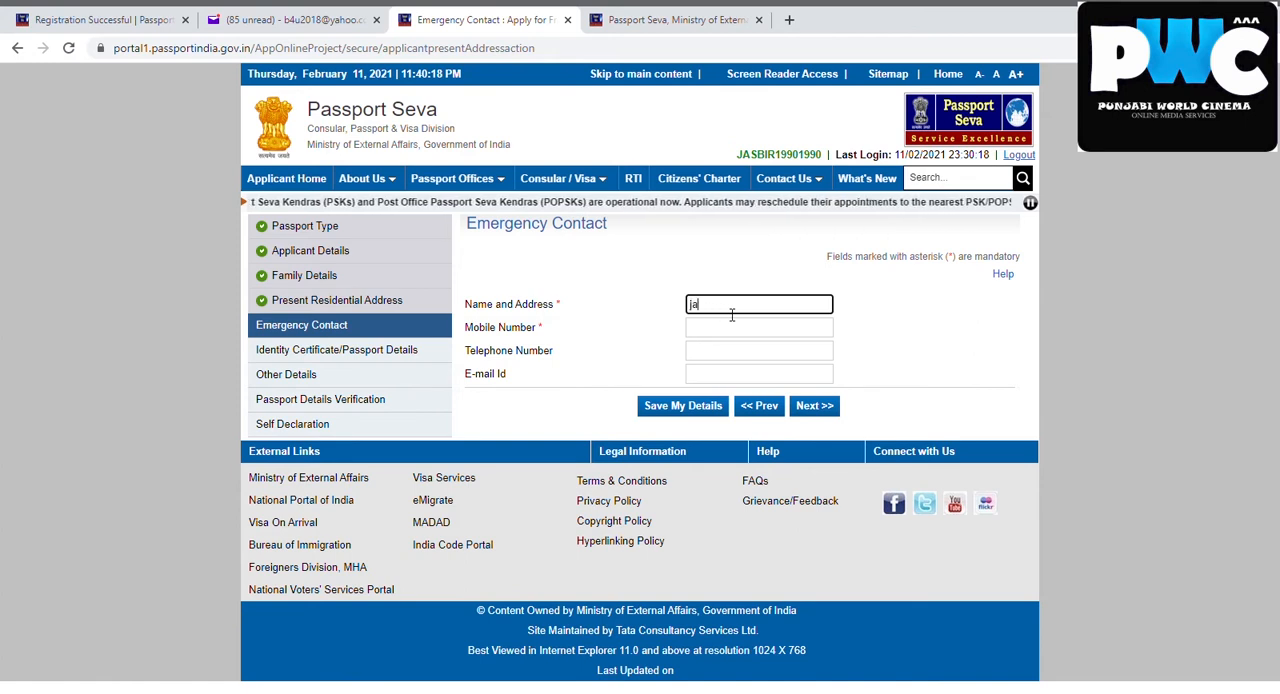
key("BackSpace")
key("BackSpace")
type("harjit")
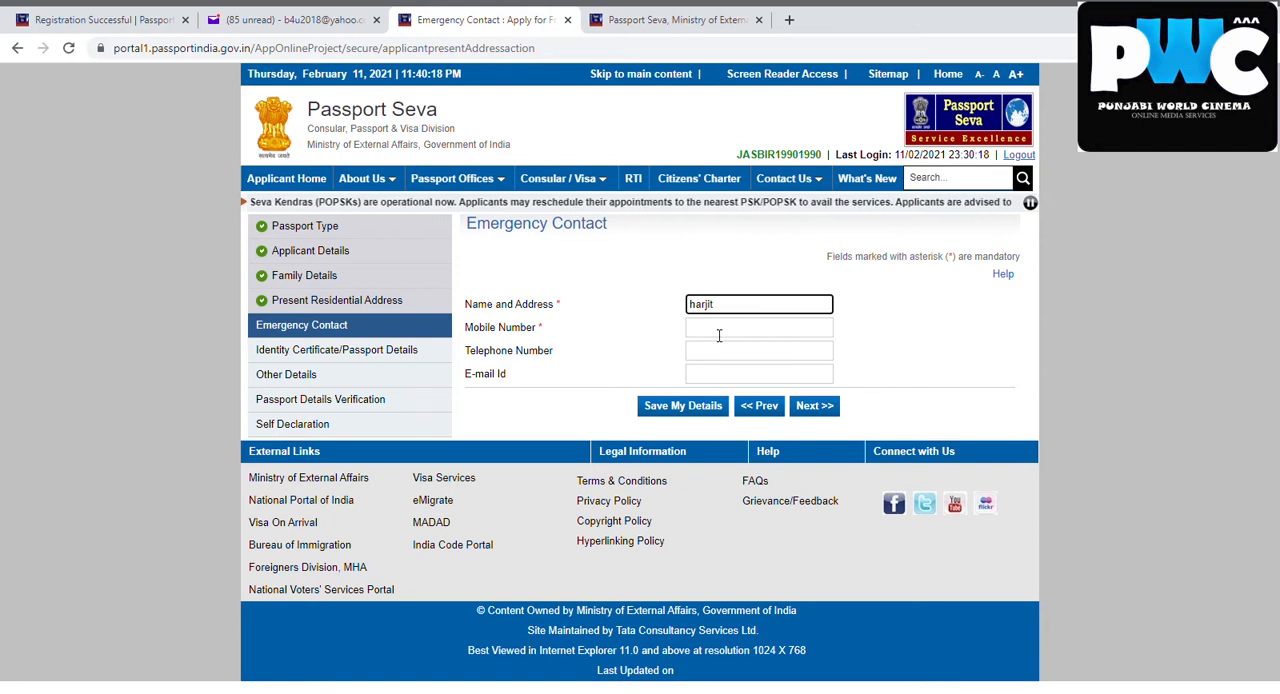
left_click(719, 336)
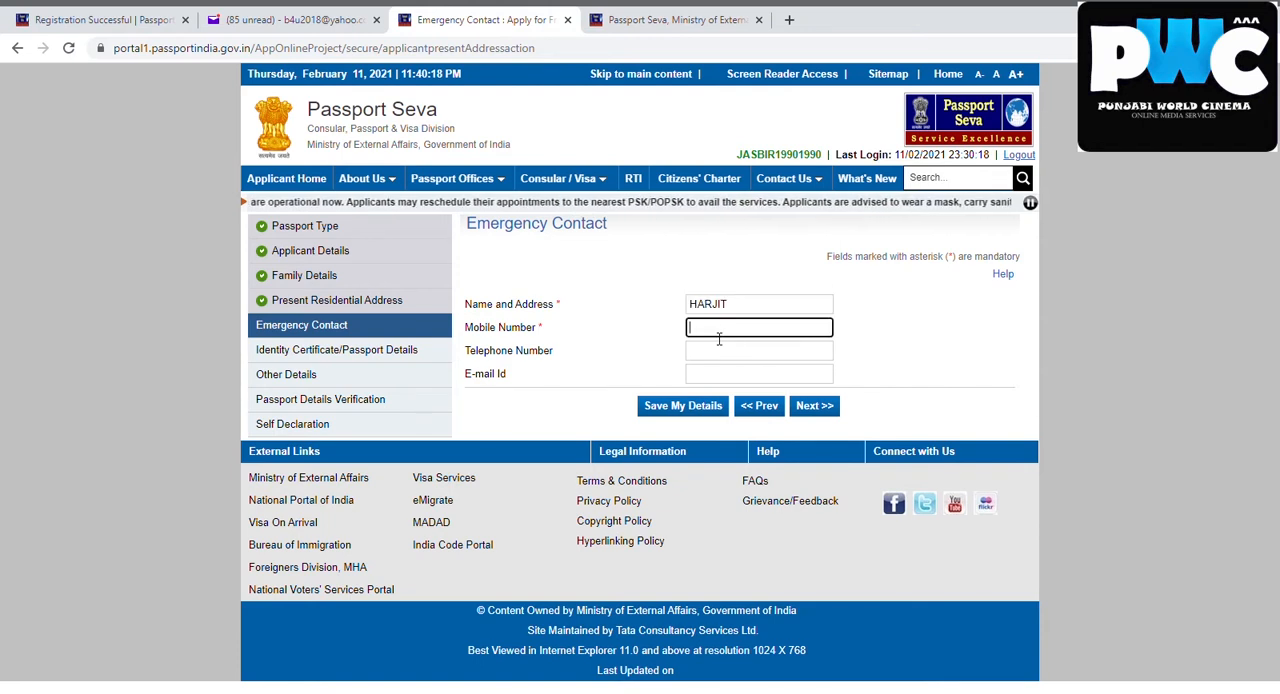
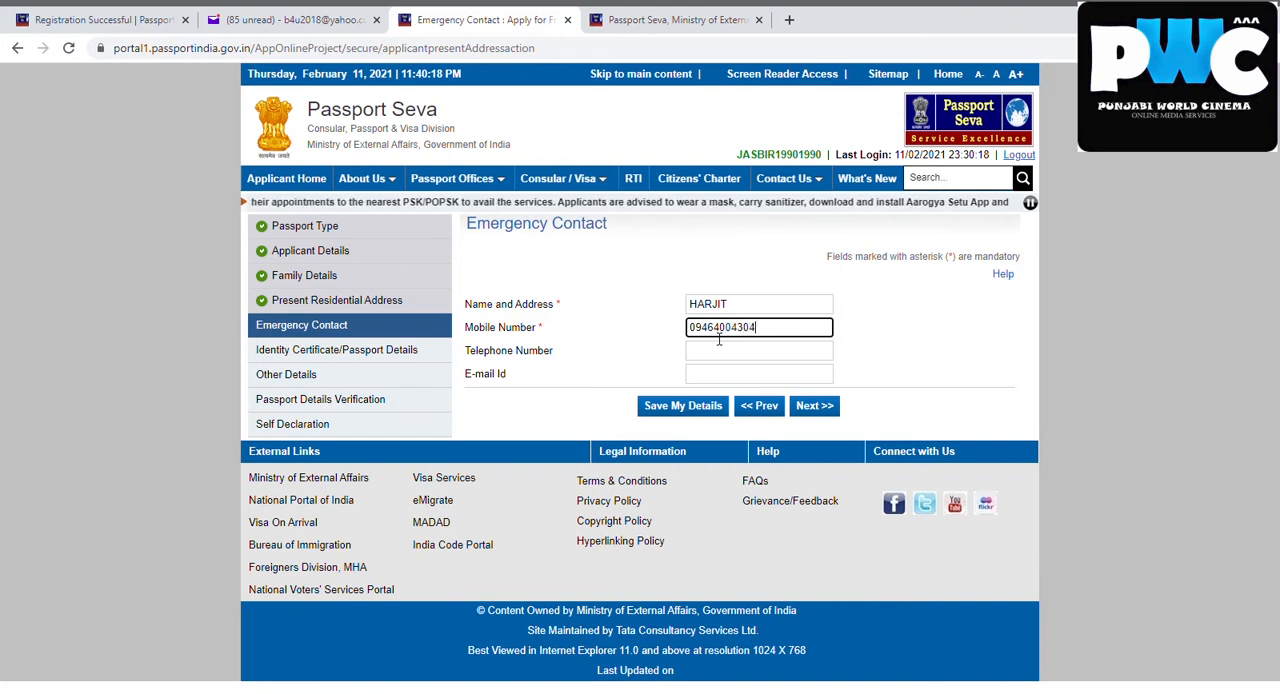
Leave the emergency contact's e-mail blank, save the details and continue to Identity Certificate/Passport Details
left_click(715, 381)
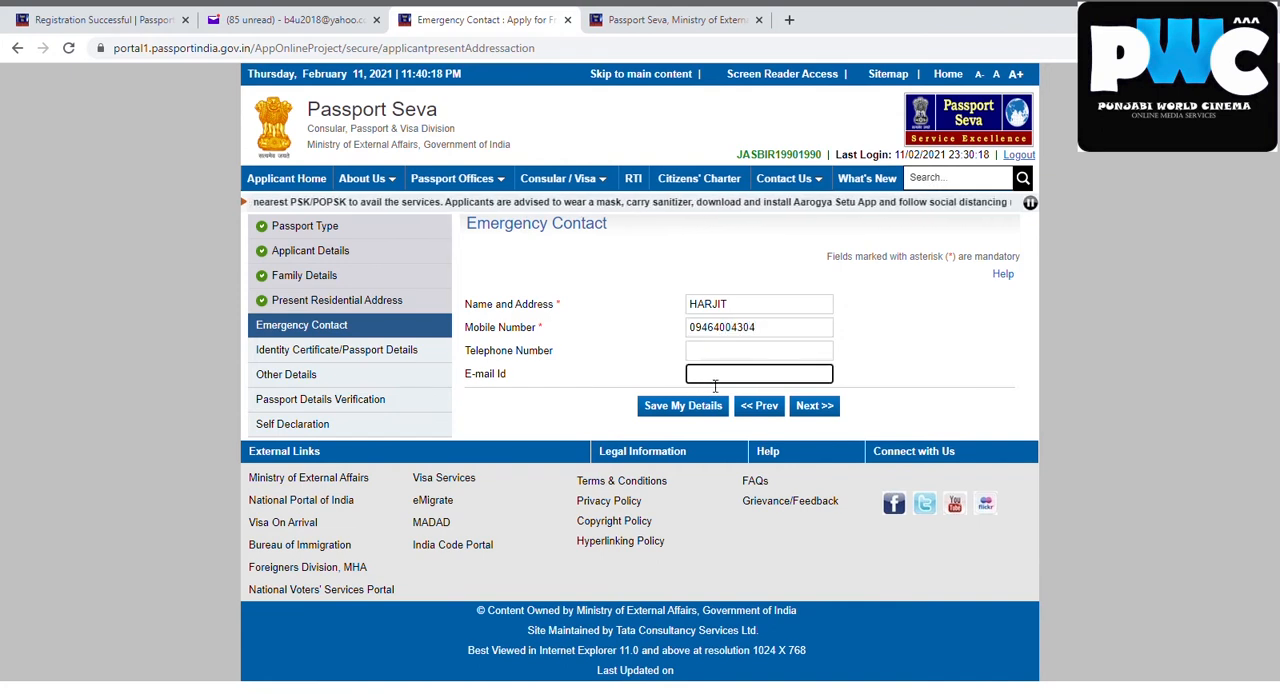
left_click(669, 416)
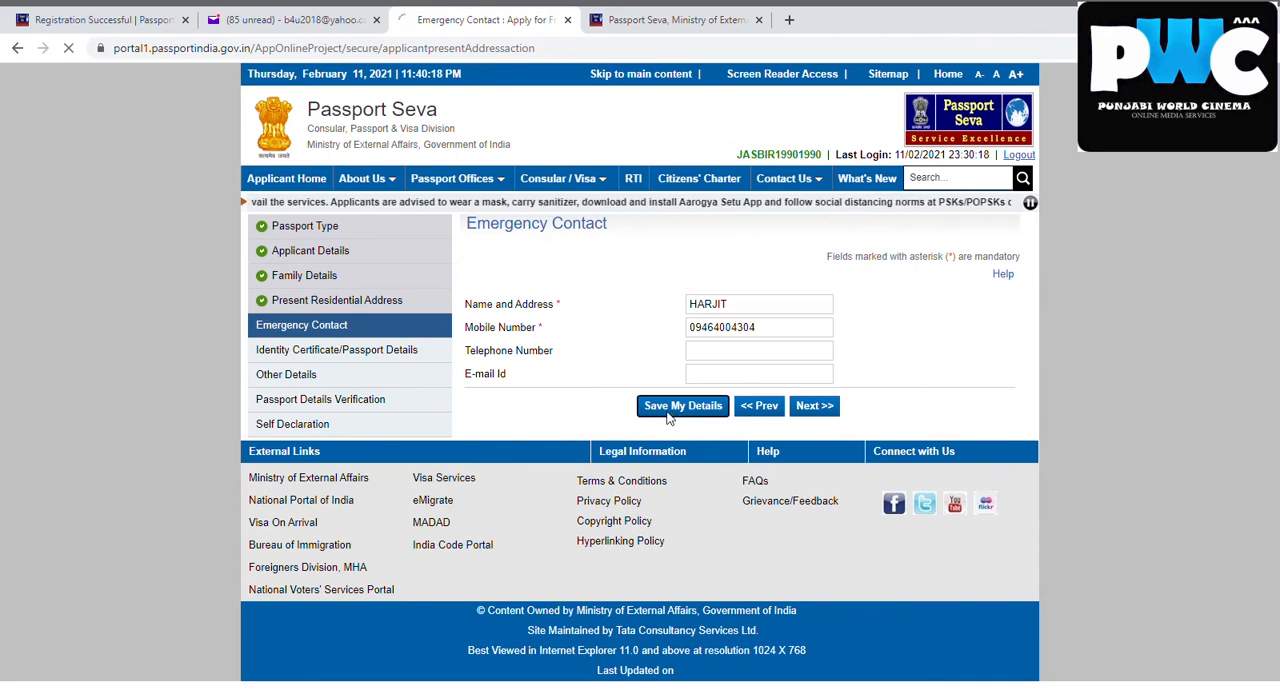
left_click(810, 458)
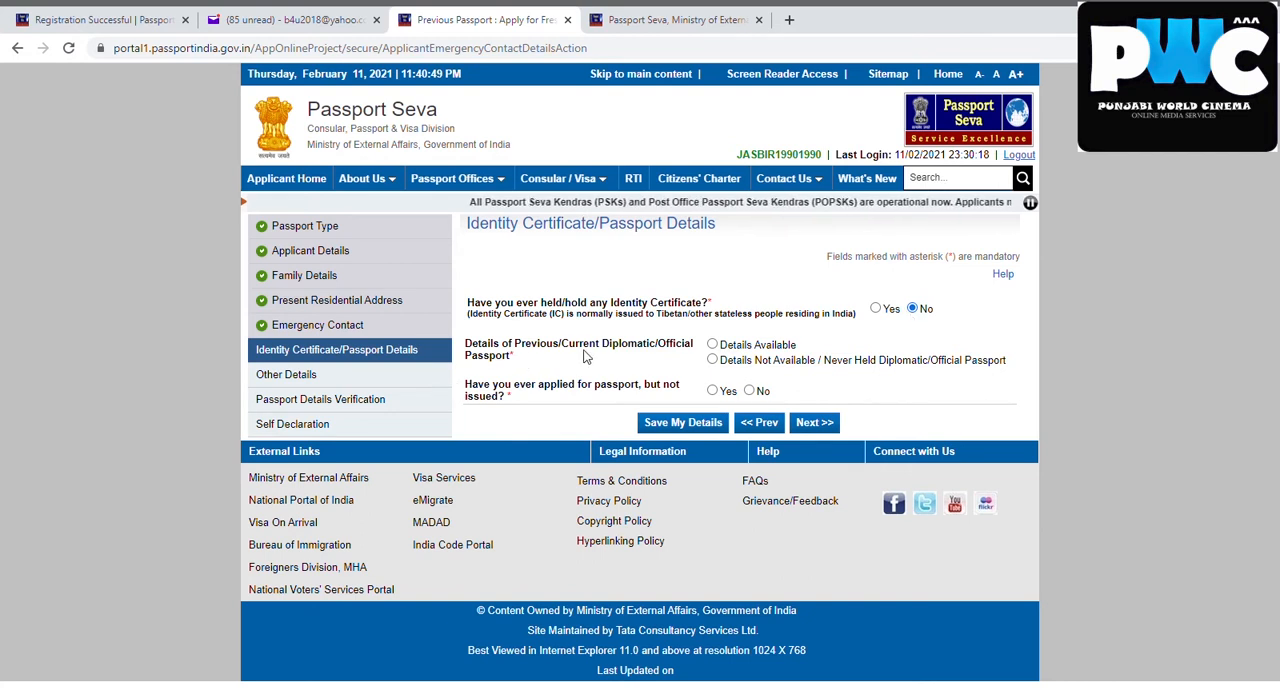
Mark diplomatic/official passport details as not available/never held, answer No to having applied without issue, and save and continue to Other Details
left_click(712, 360)
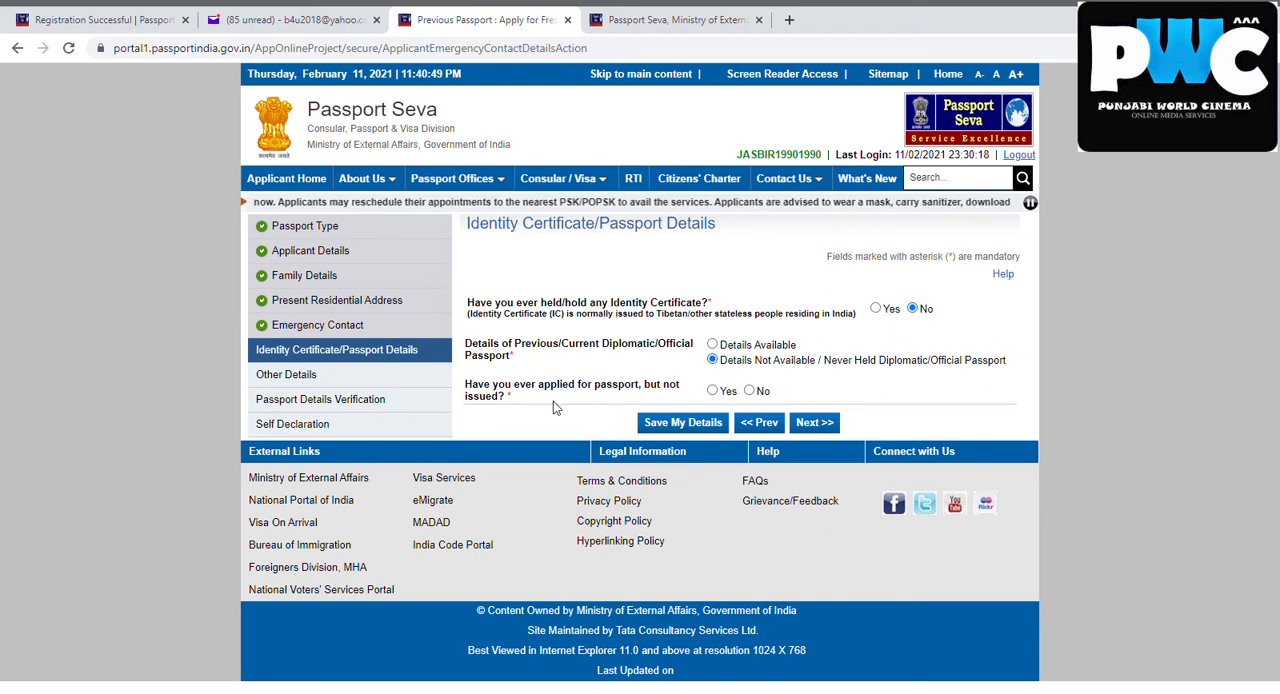
left_click(750, 391)
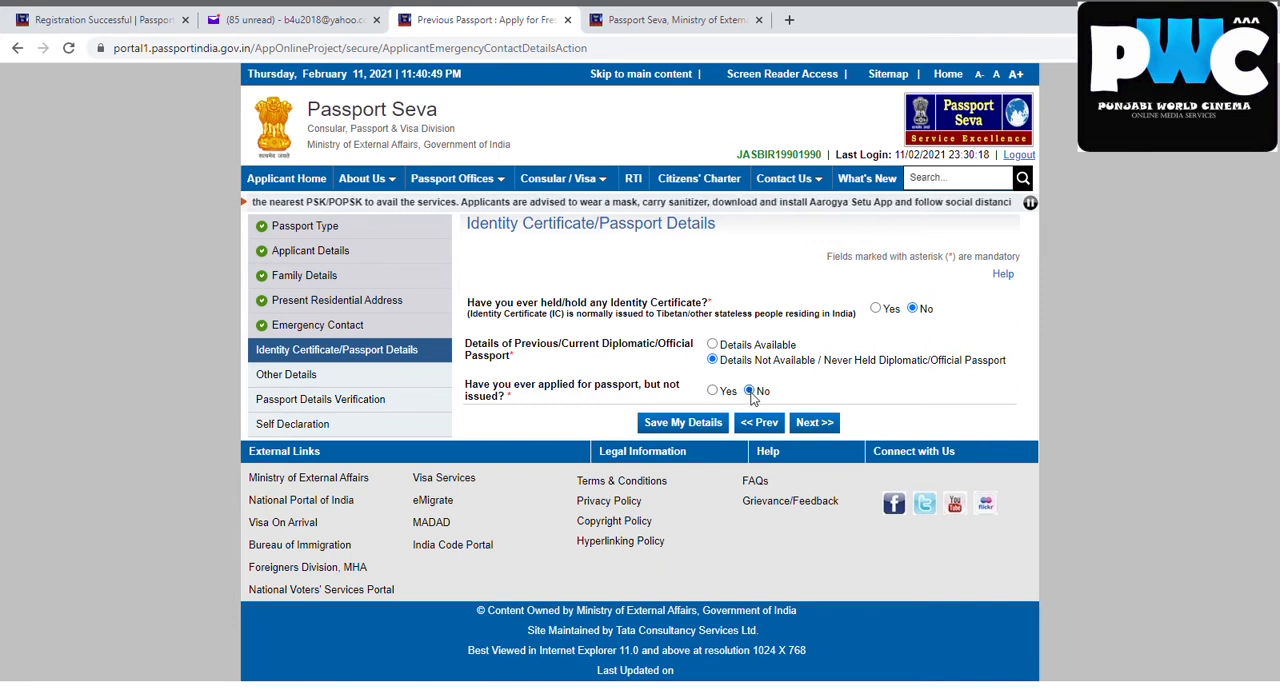
left_click(713, 395)
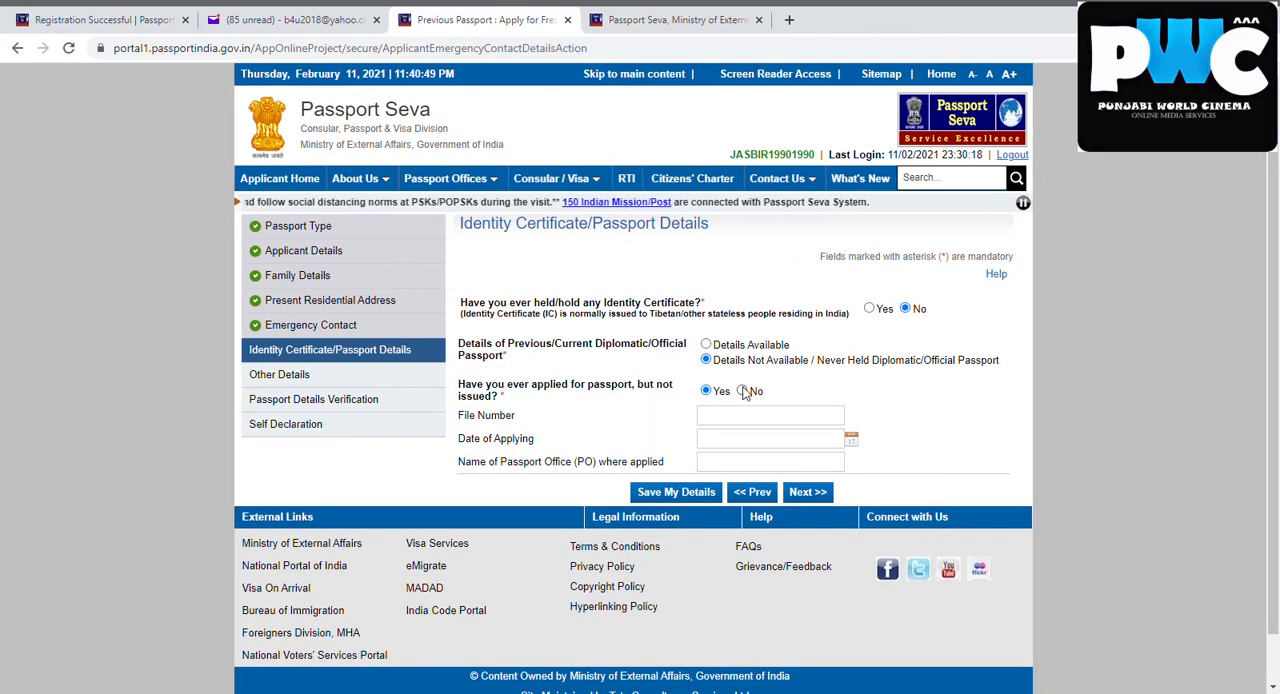
left_click(748, 391)
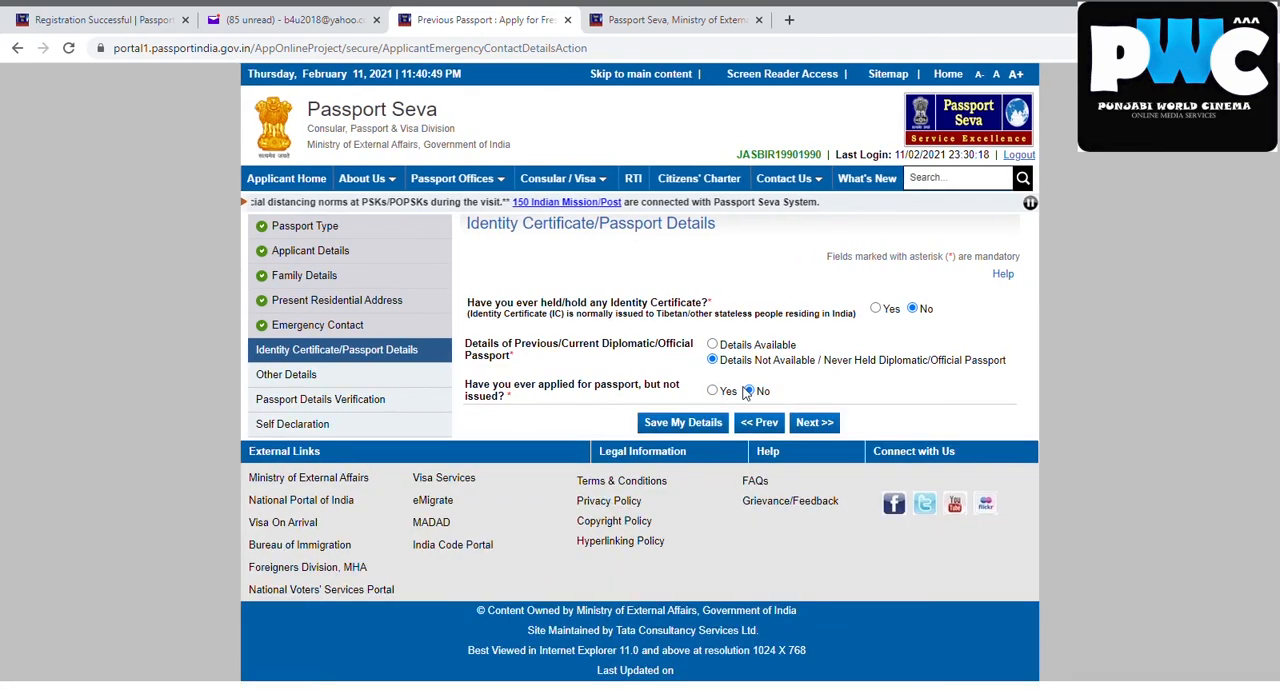
left_click(695, 428)
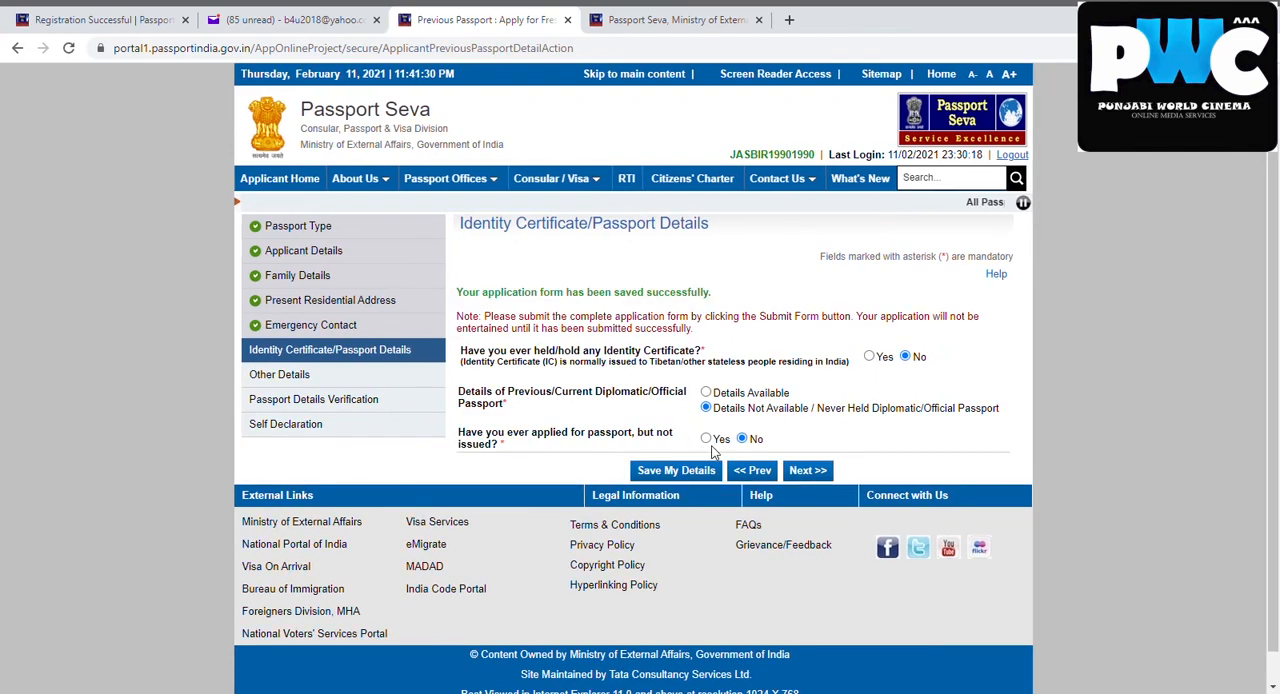
left_click(808, 471)
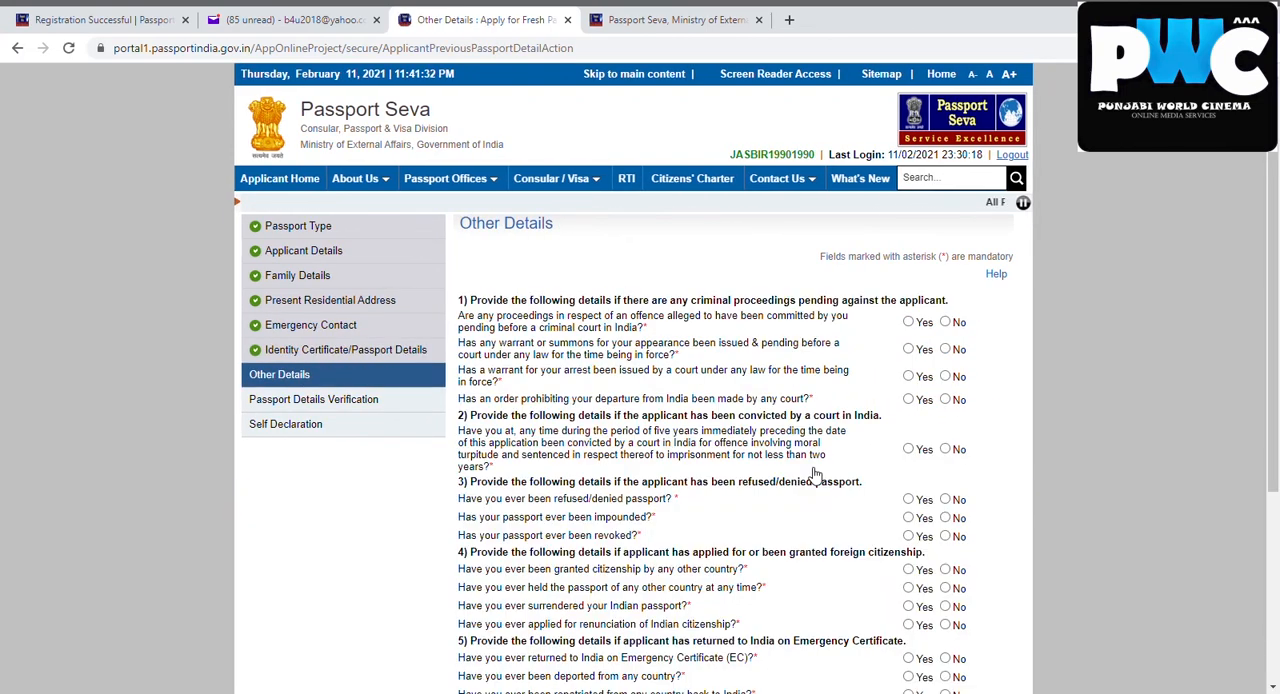
Answer No to all four criminal proceedings questions and to the court conviction question in Other Details
scroll(1262, 340, "down", 1)
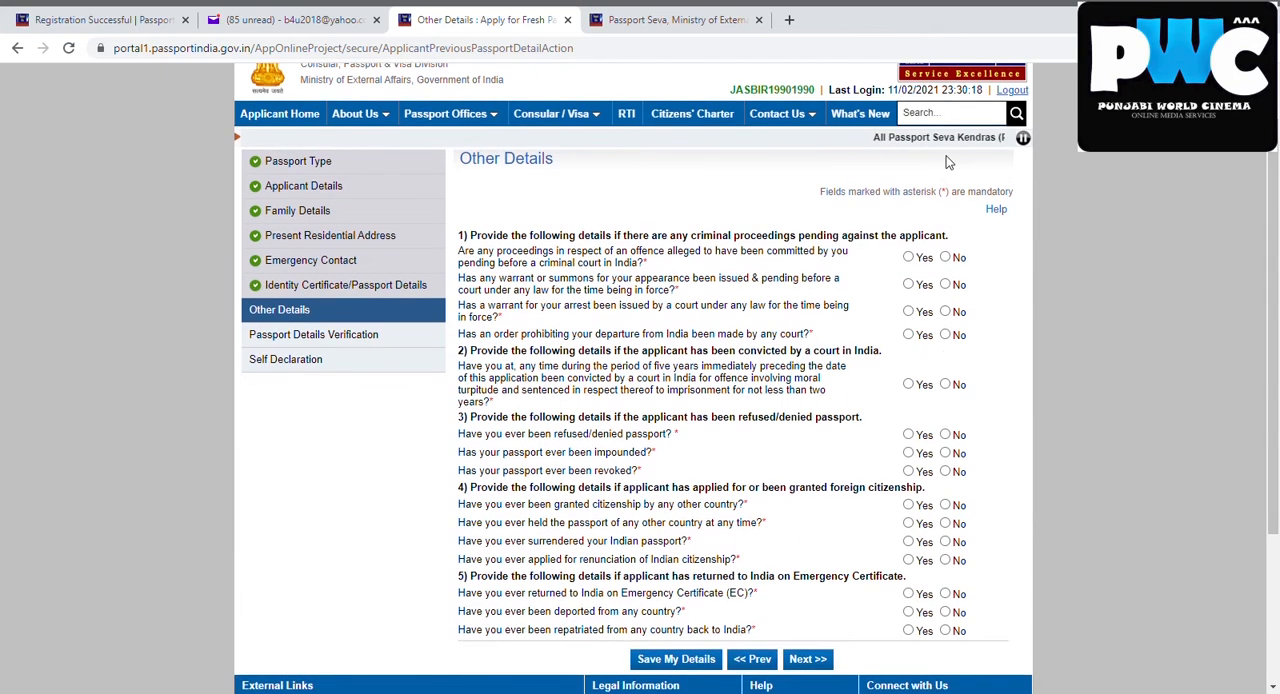
left_click(945, 257)
left_click(945, 285)
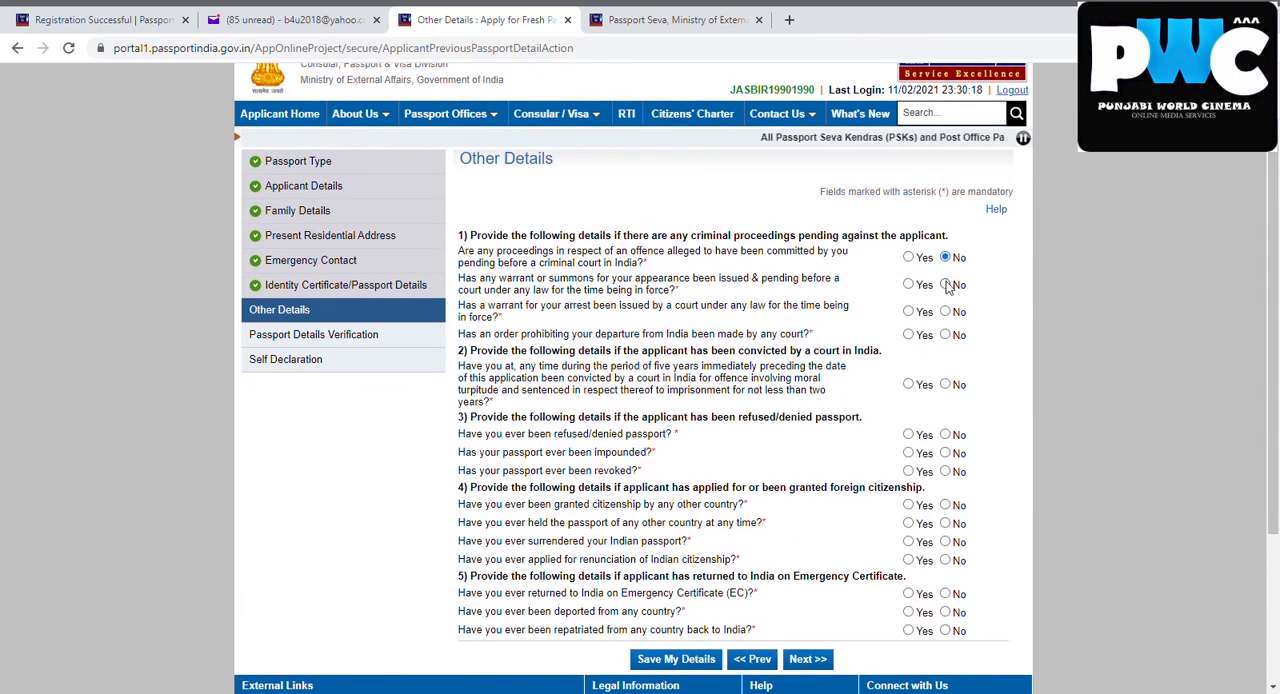
left_click(945, 311)
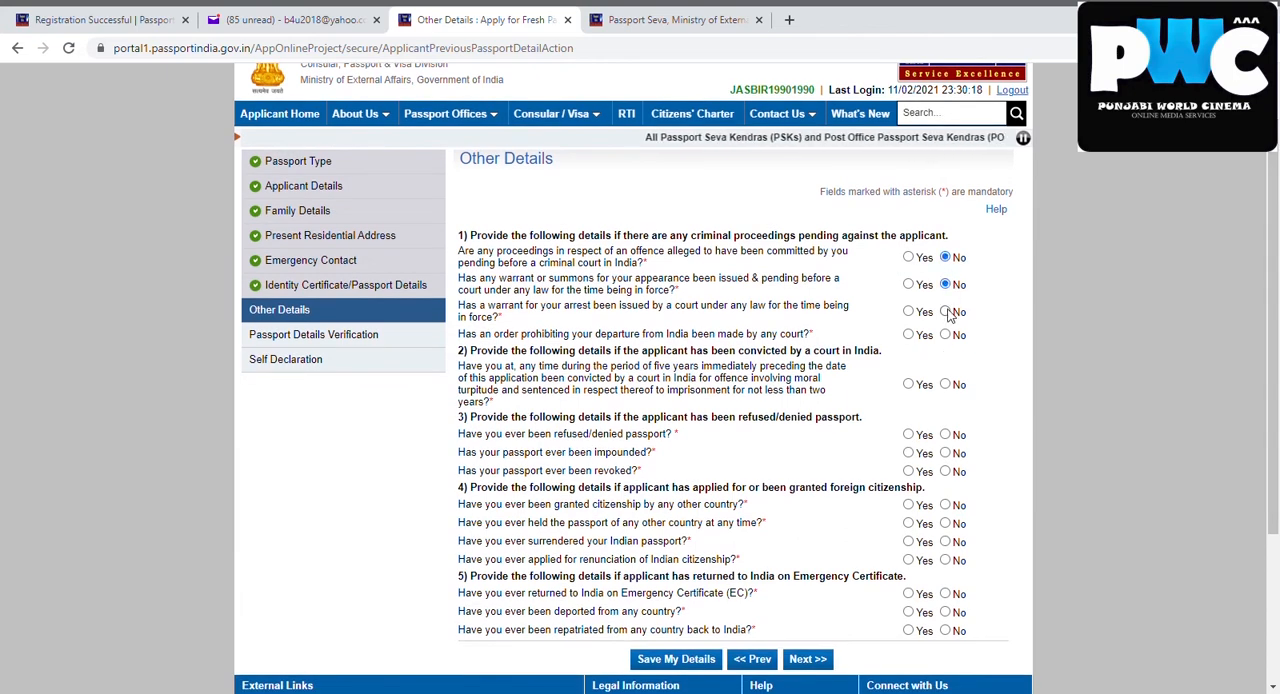
left_click(945, 334)
left_click(945, 384)
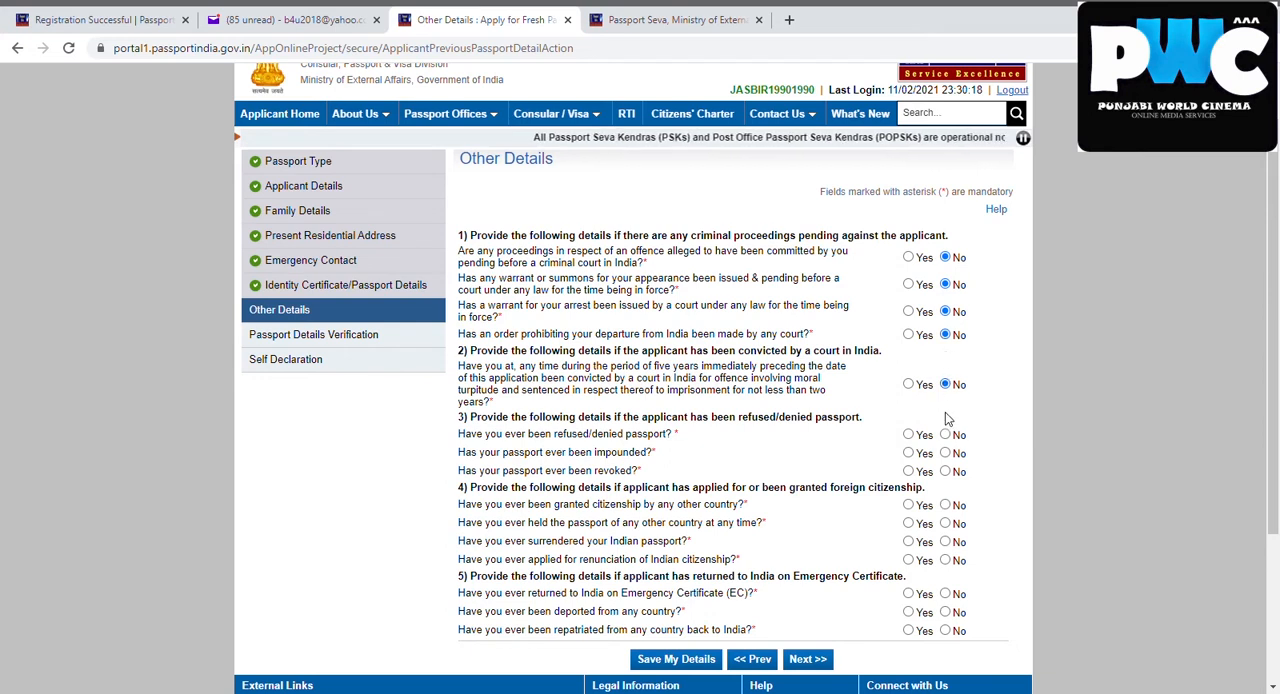
Answer No to every question about refused, impounded or revoked passports and about foreign citizenship
left_click(946, 435)
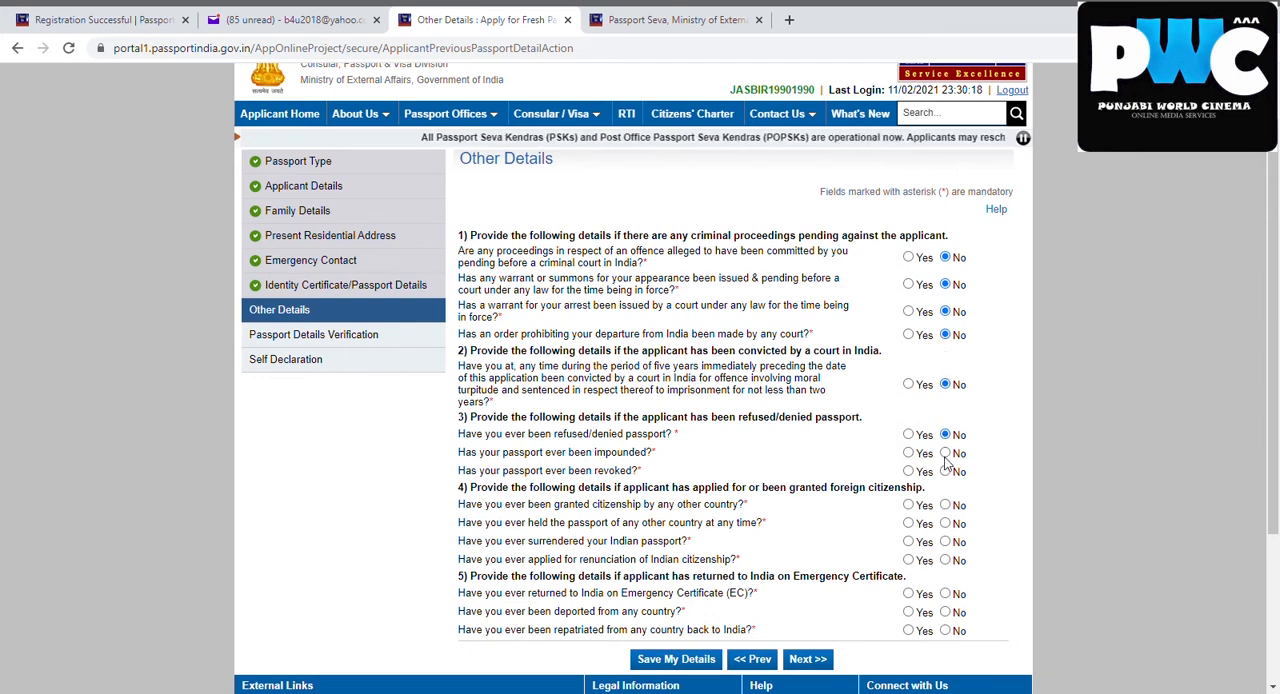
left_click(945, 455)
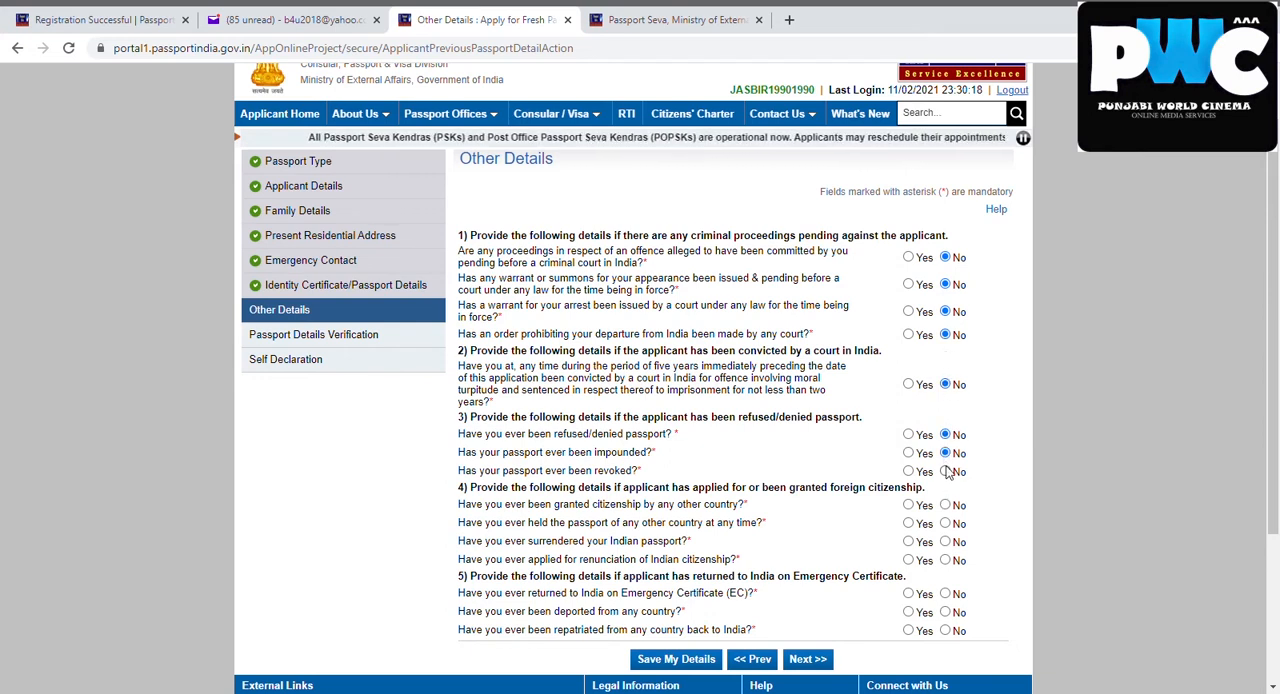
left_click(945, 471)
left_click(945, 505)
left_click(945, 523)
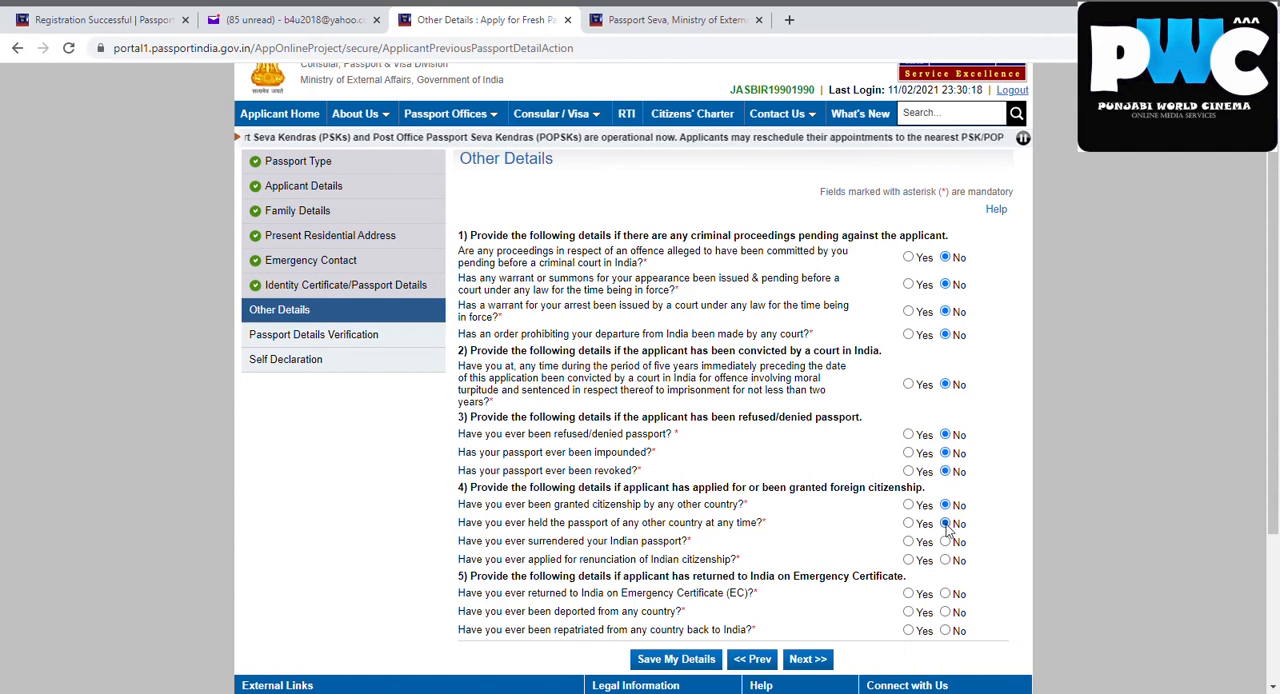
left_click(945, 542)
left_click(945, 560)
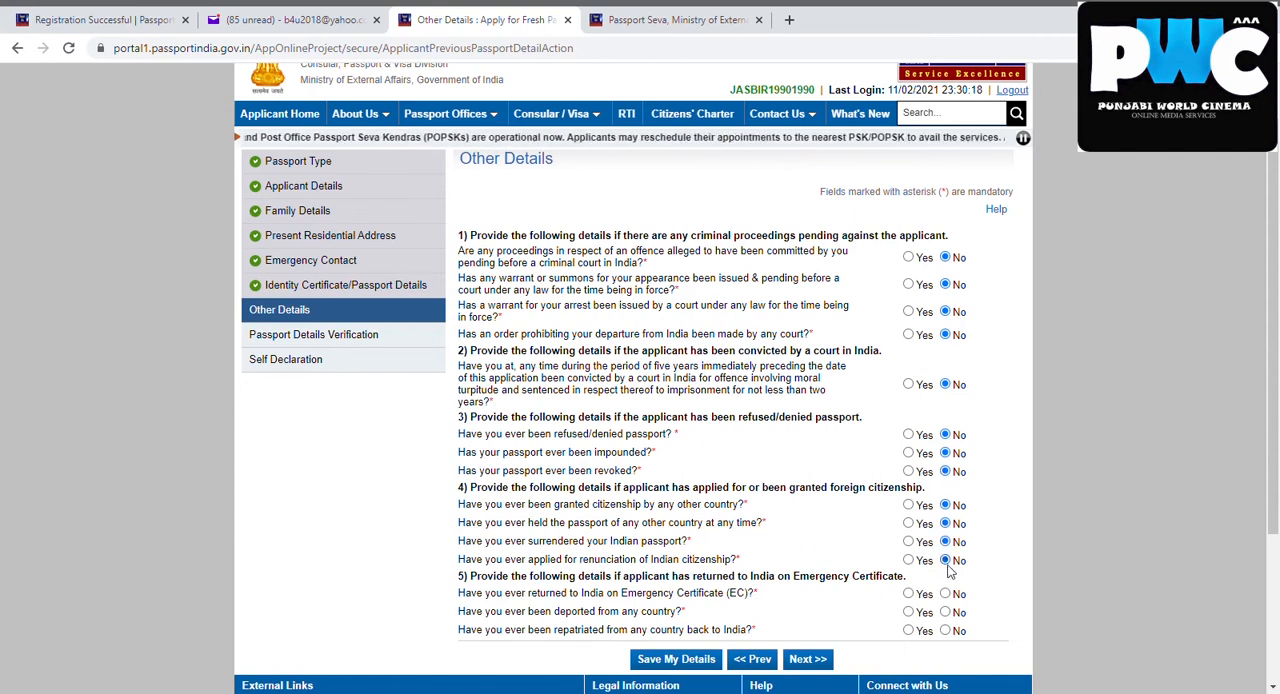
Answer No to the questions about returning on an Emergency Certificate, deportation and repatriation to India
left_click(946, 594)
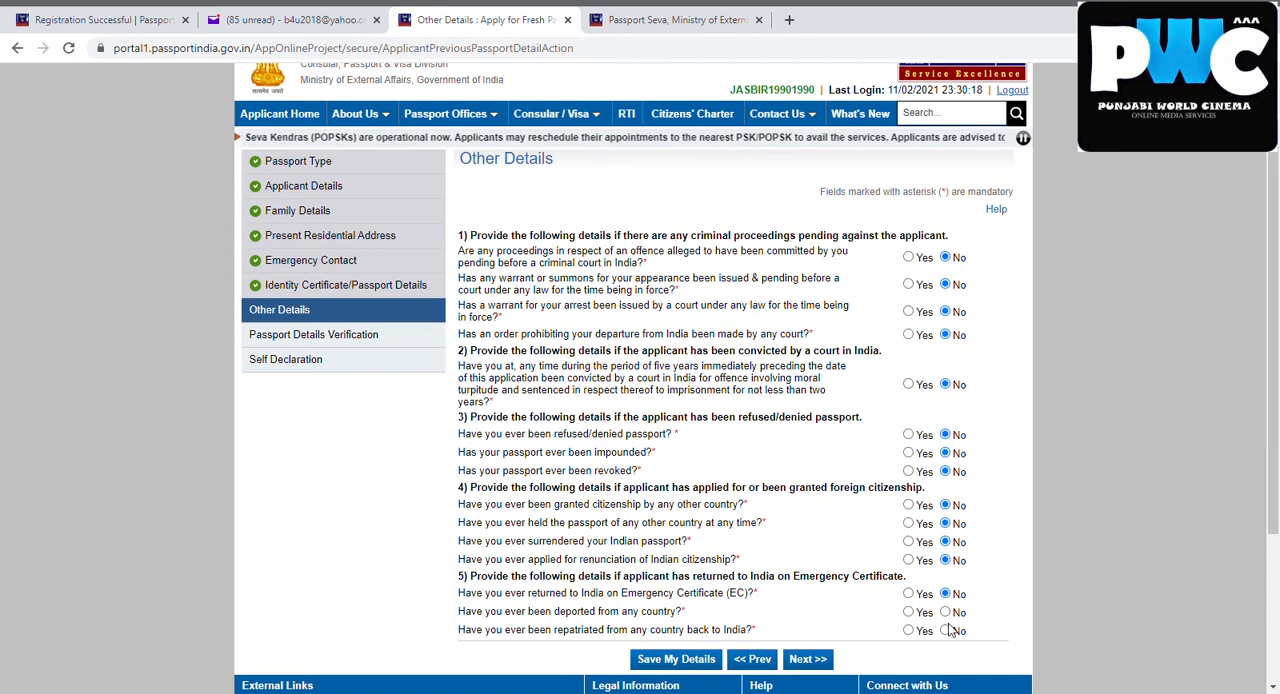
left_click(945, 630)
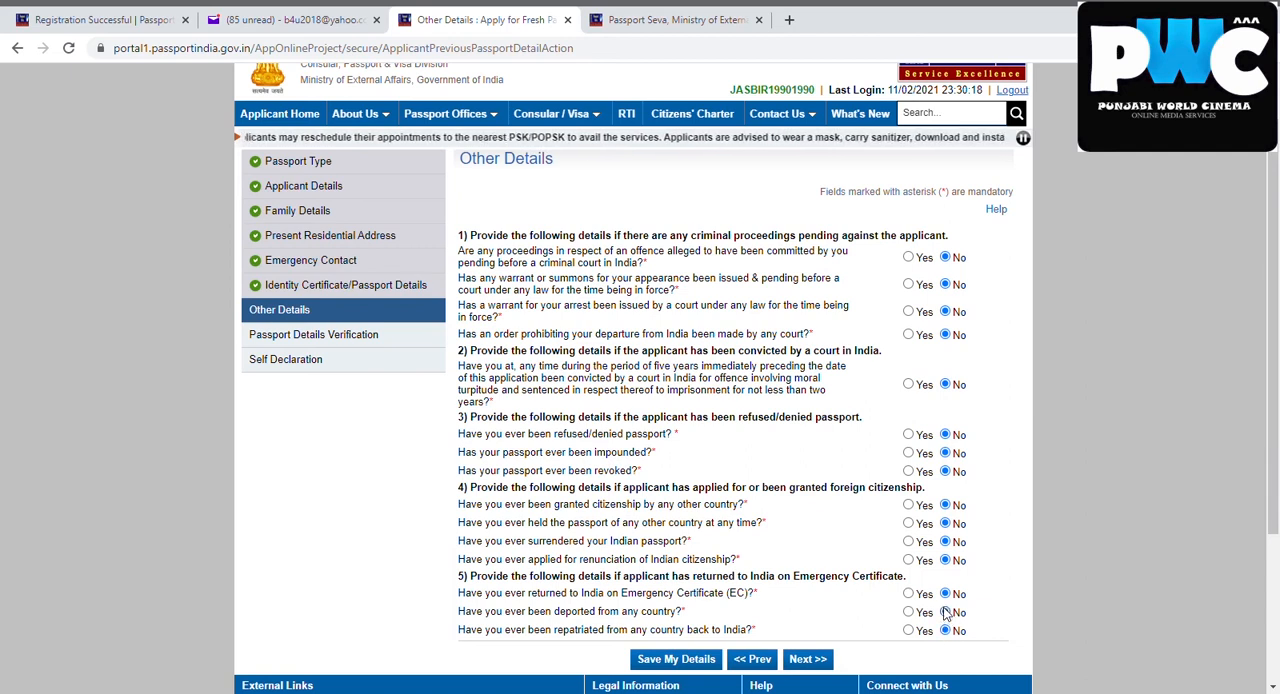
left_click(945, 612)
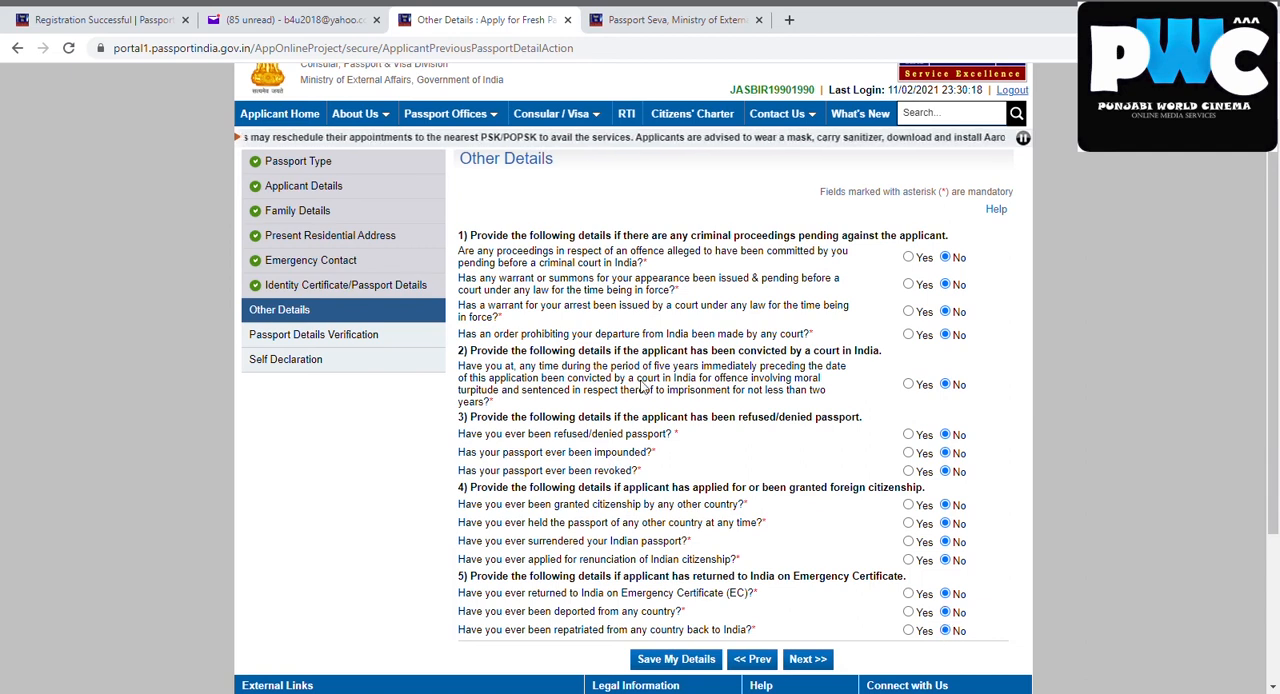
Save the Other Details answers and continue to Passport Details Verification
left_click(689, 664)
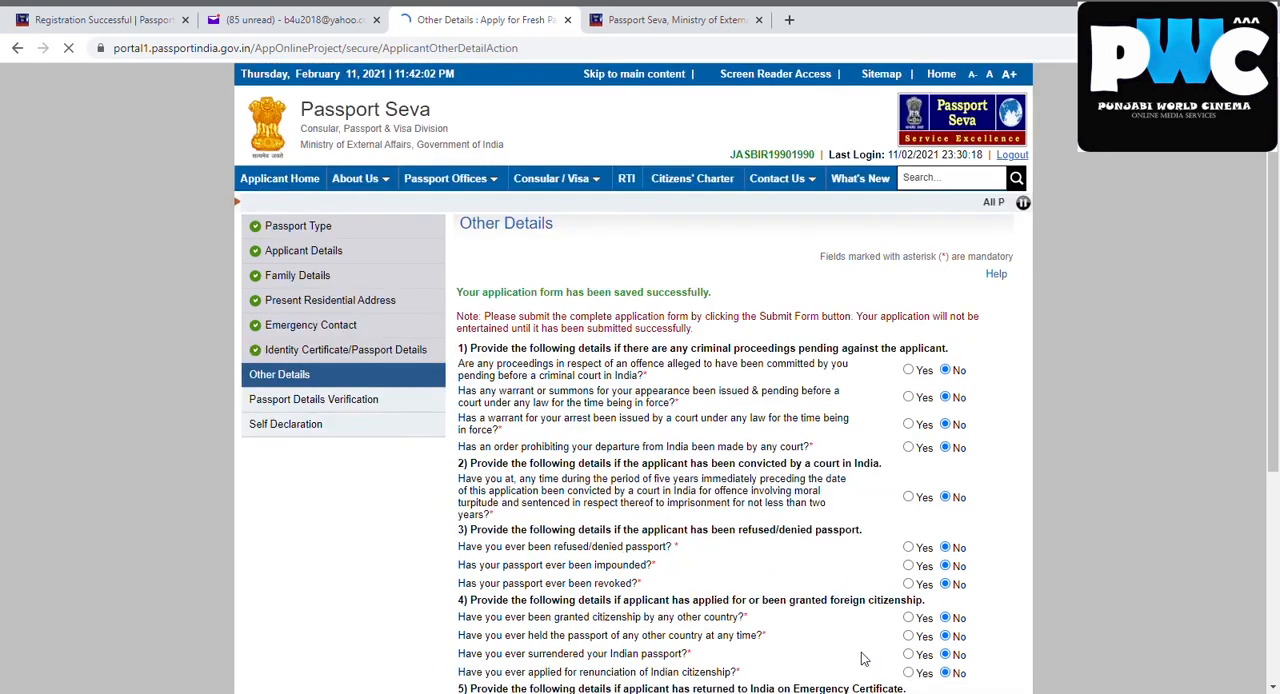
scroll(1272, 549, "down", 2)
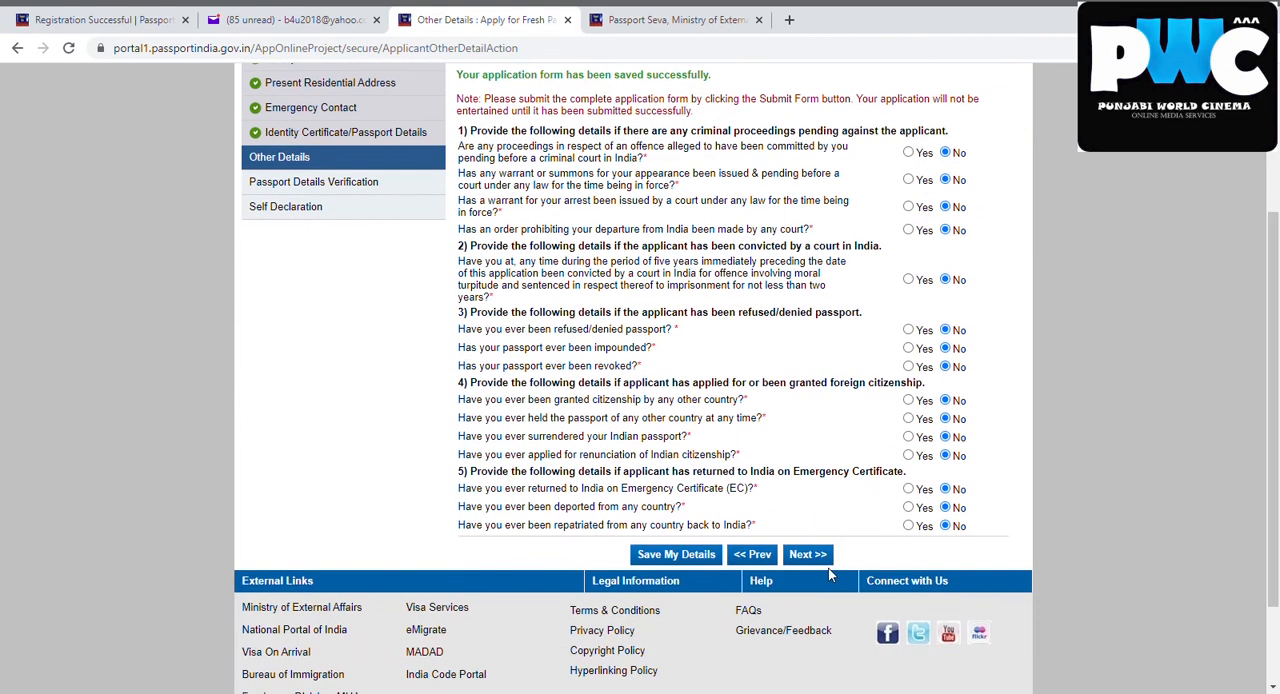
left_click(809, 557)
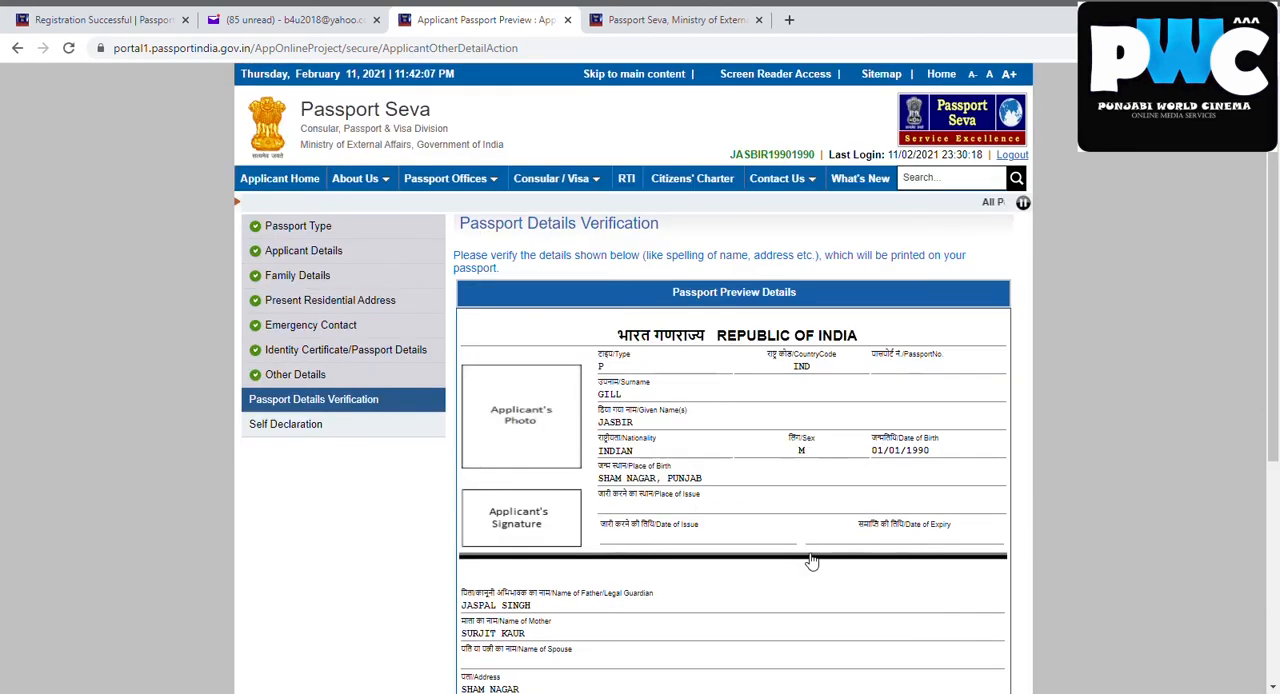
Review the passport preview details, and go back through the form sections to check the Present Residential Address
left_click_drag(1276, 316, 1276, 373)
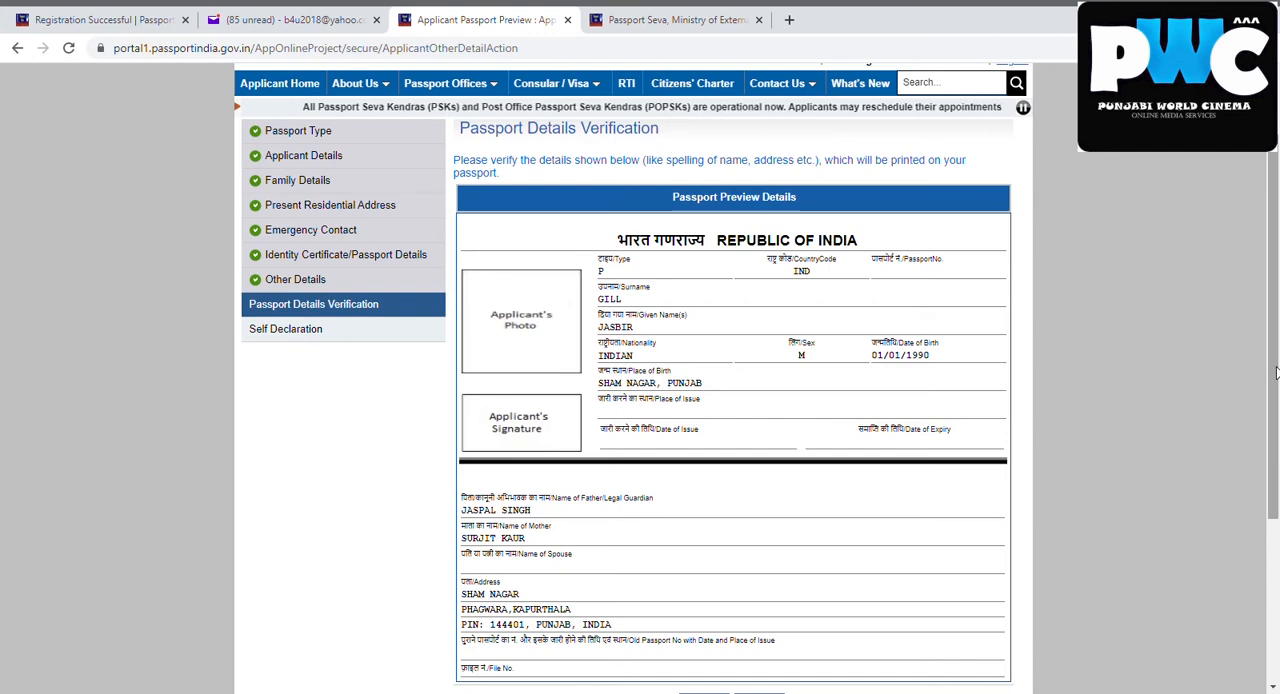
left_click_drag(1276, 372, 1276, 411)
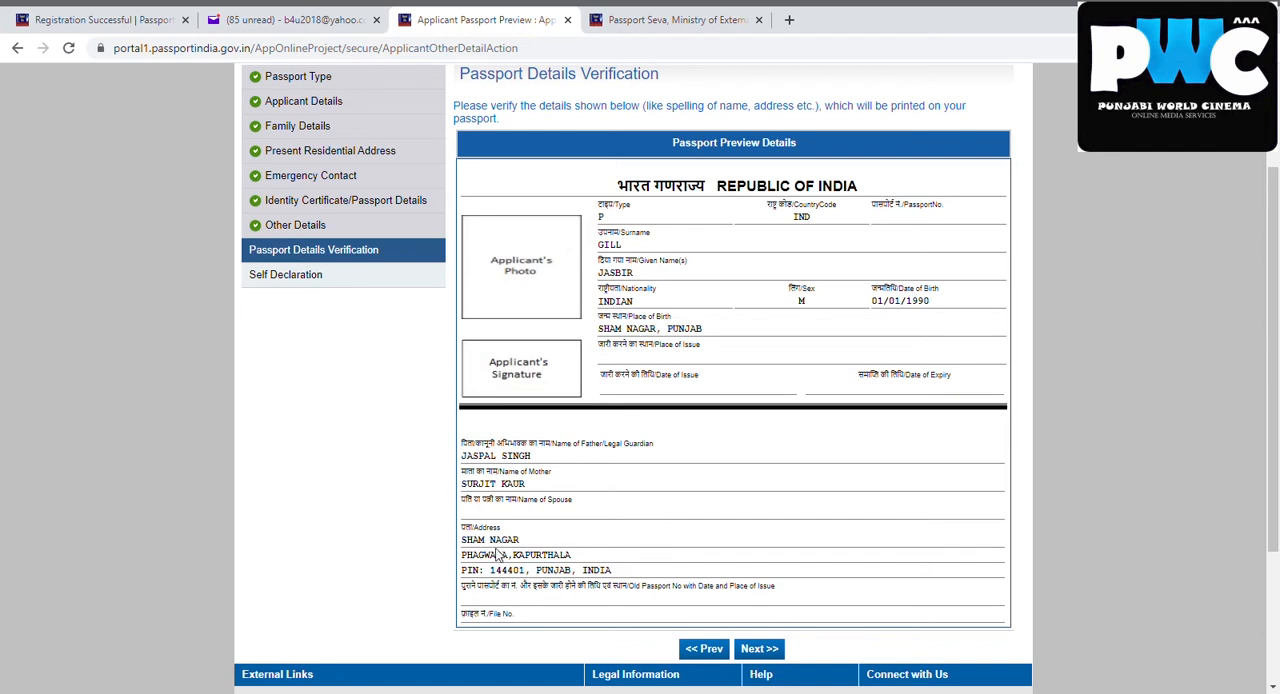
left_click(704, 649)
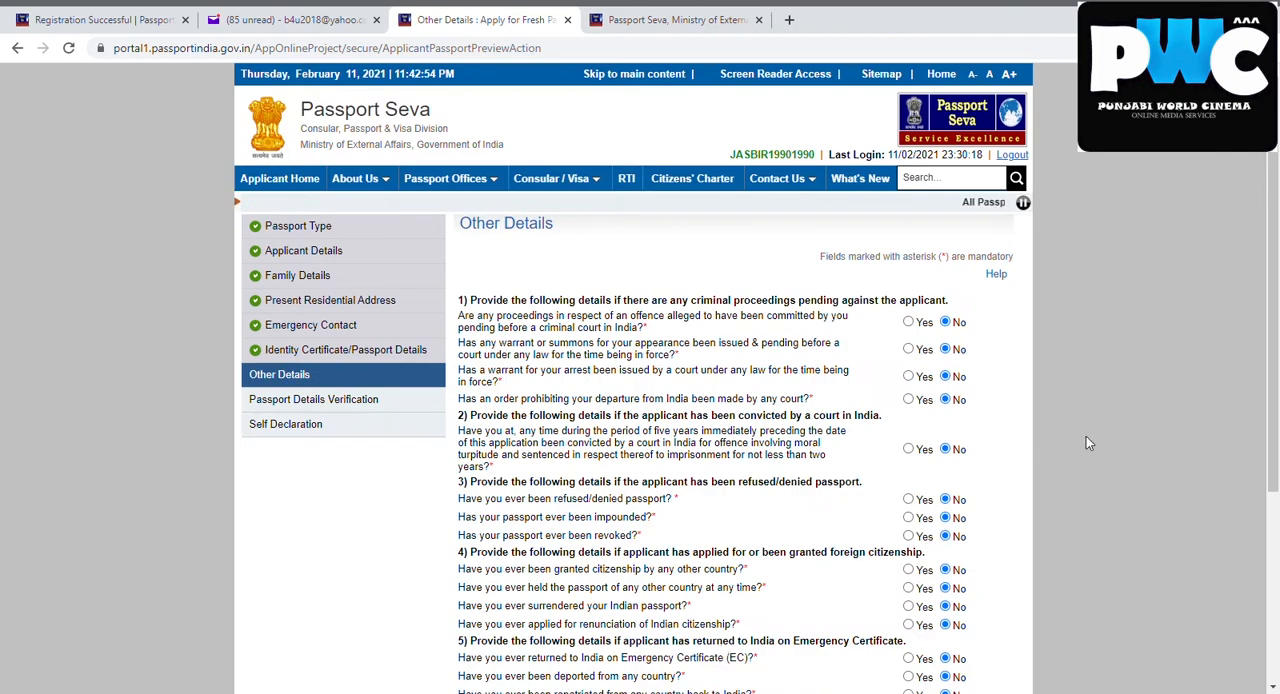
scroll(1265, 451, "down", 3)
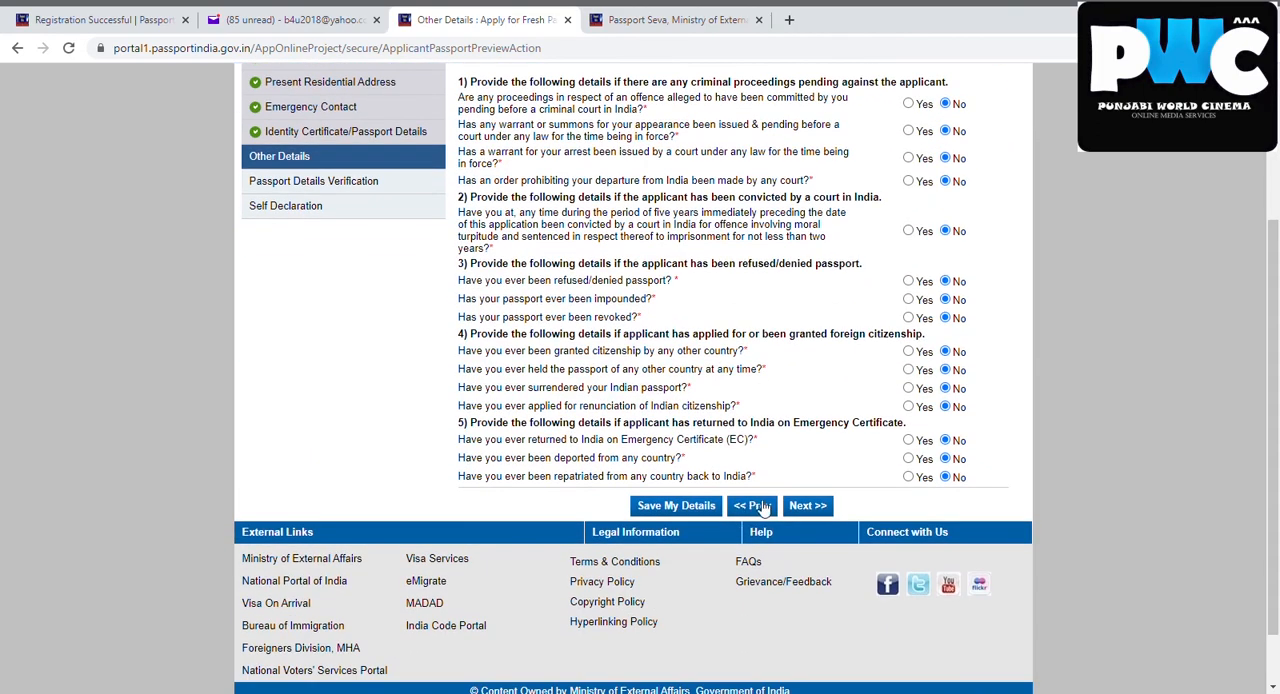
left_click(760, 507)
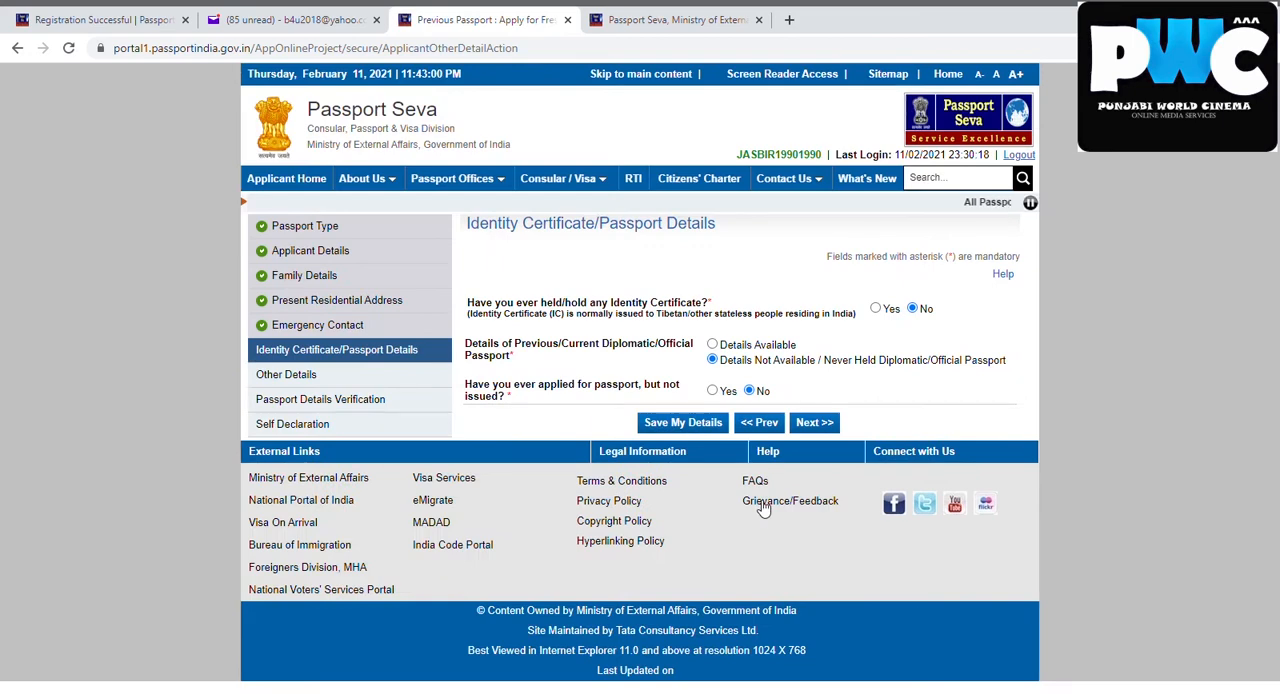
left_click(763, 426)
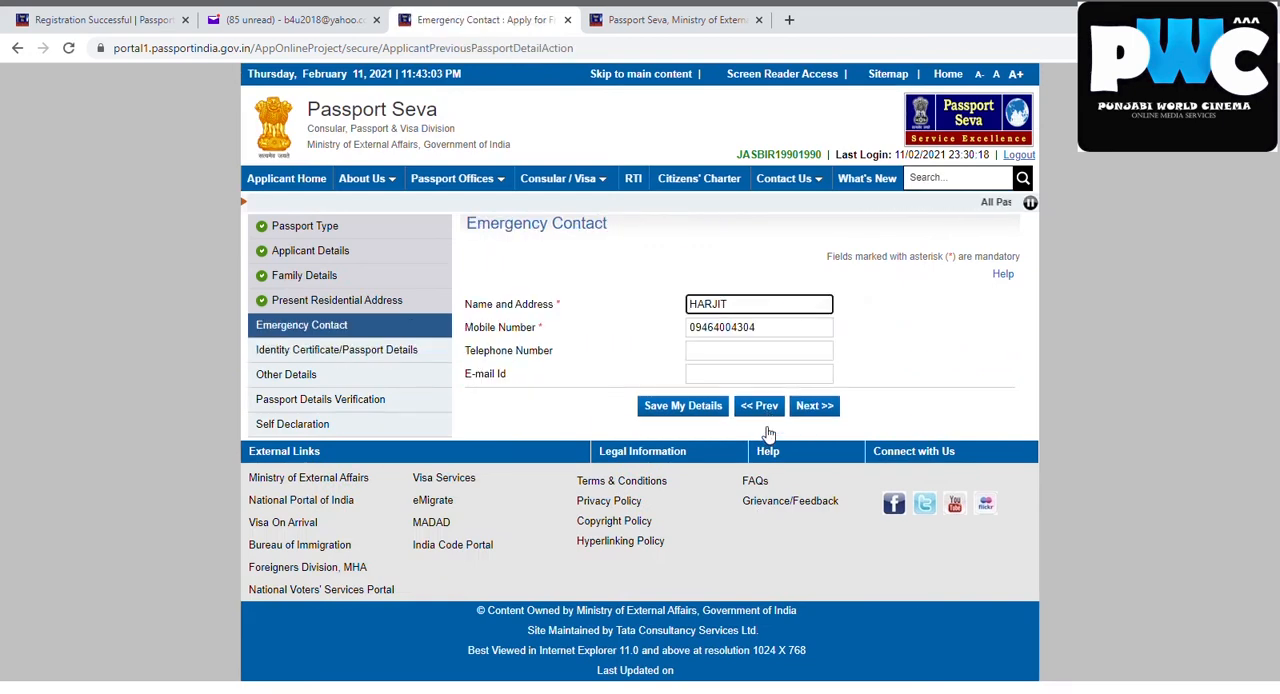
left_click(762, 408)
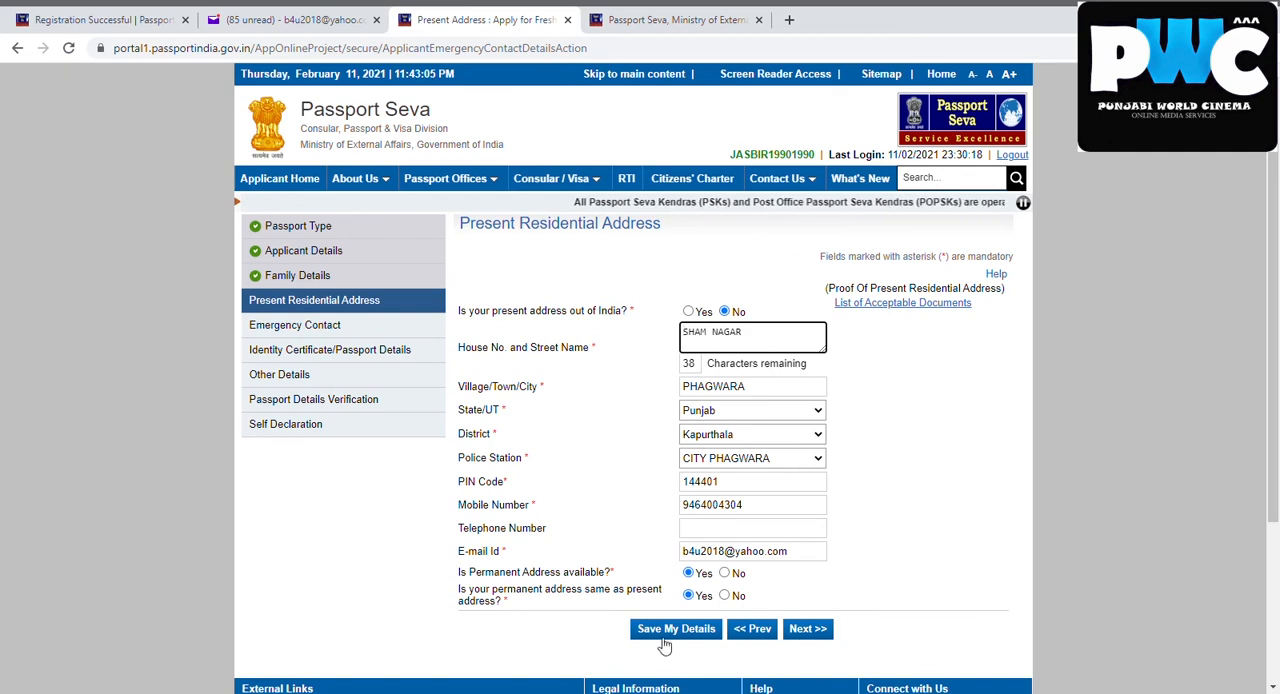
Continue forward from Present Residential Address without changes, accepting the notice, until Passport Details Verification
left_click(808, 636)
left_click(723, 215)
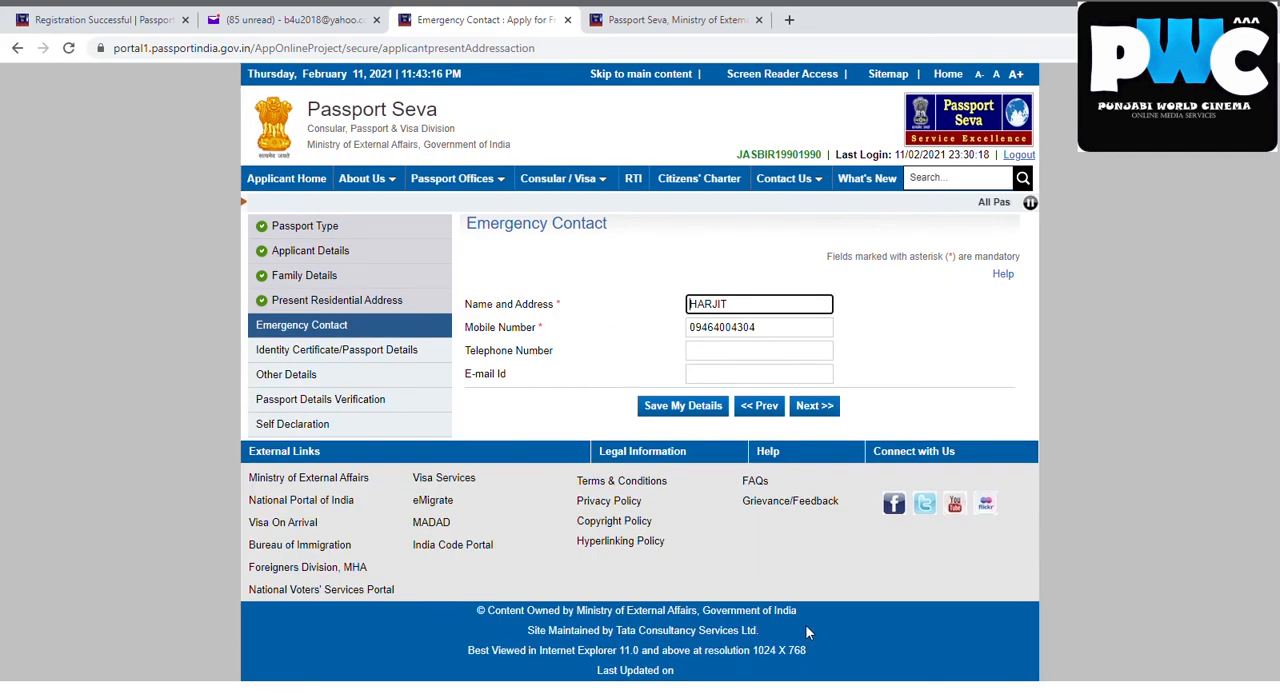
left_click(812, 406)
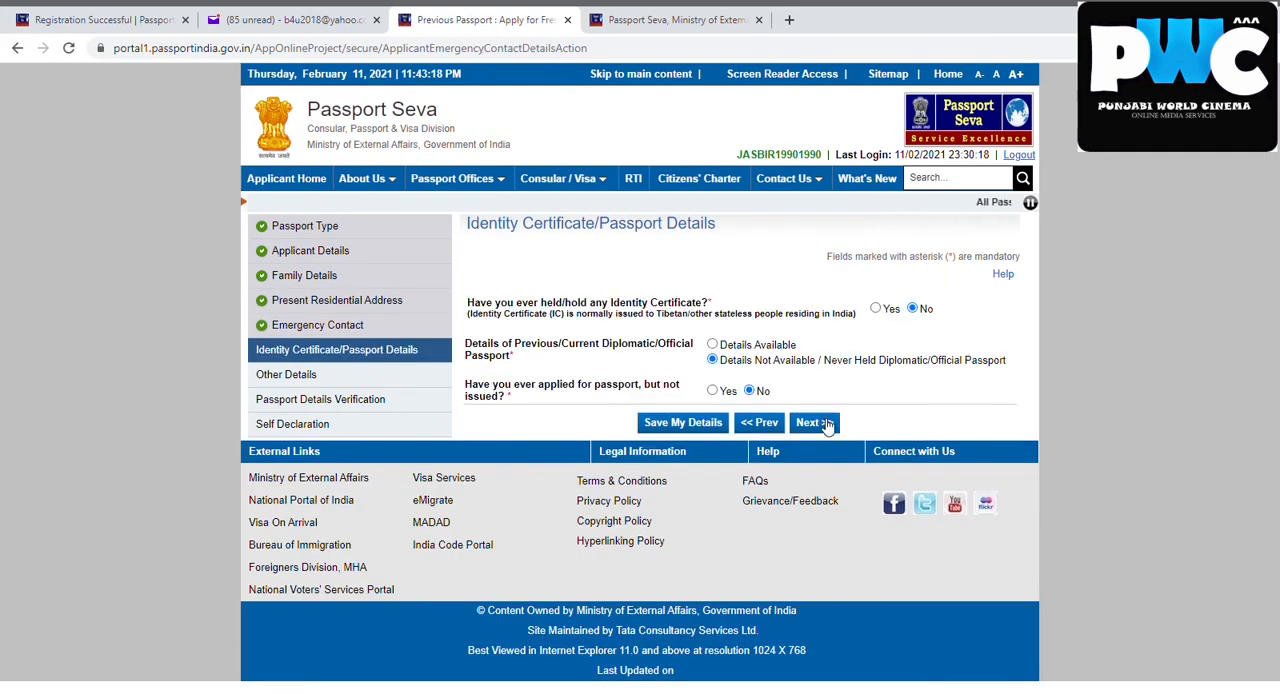
left_click(823, 420)
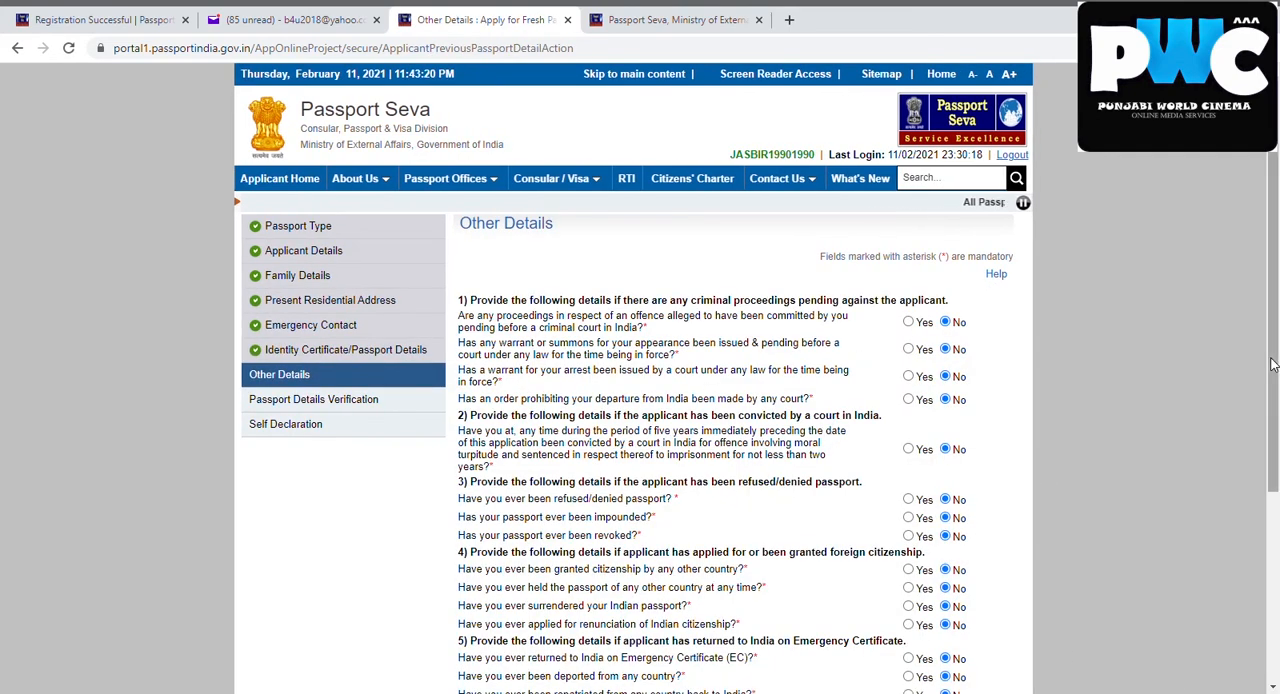
scroll(1275, 530, "down", 5)
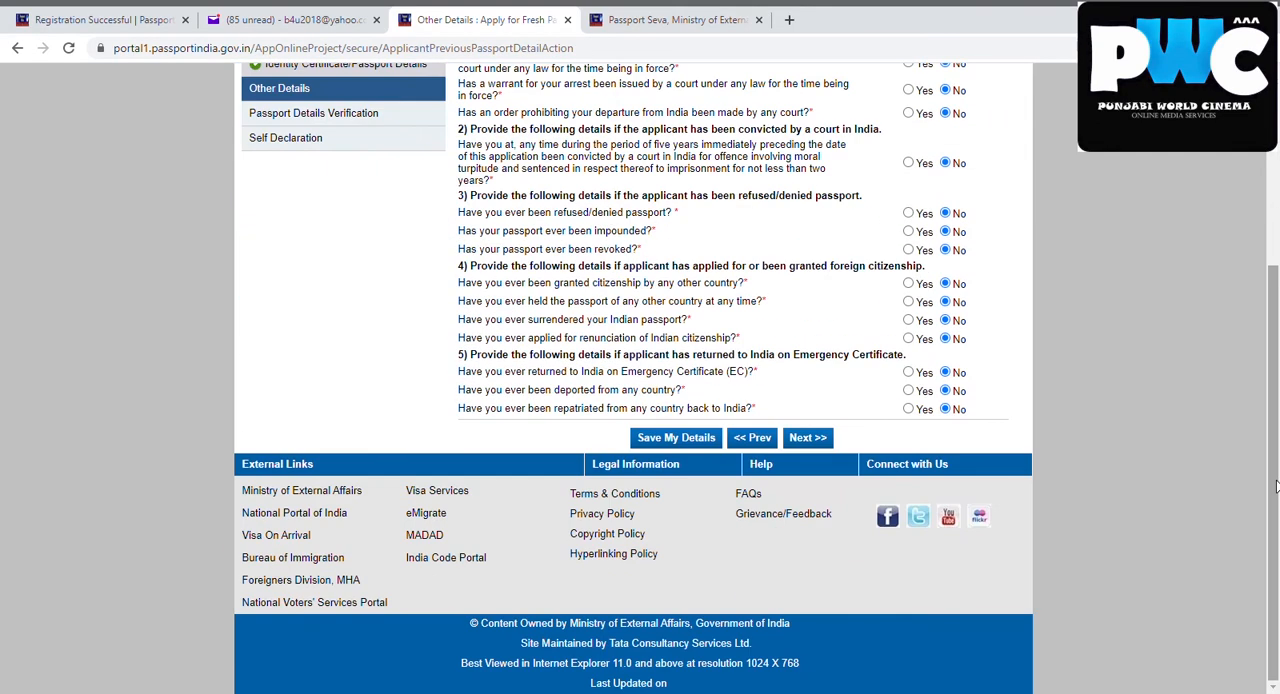
left_click(816, 442)
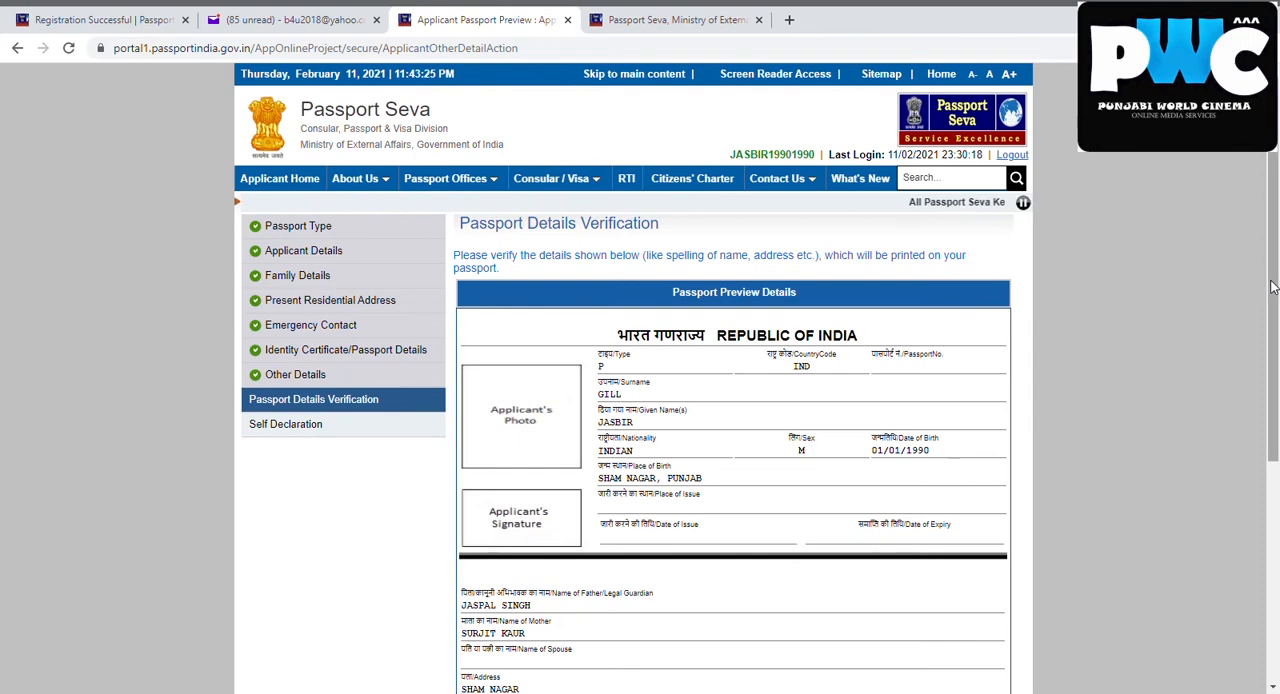
Continue from Passport Details Verification to Self Declaration and choose the Transfer/School leaving/Matriculation Certificate as proof of birth
left_click_drag(1268, 291, 1275, 372)
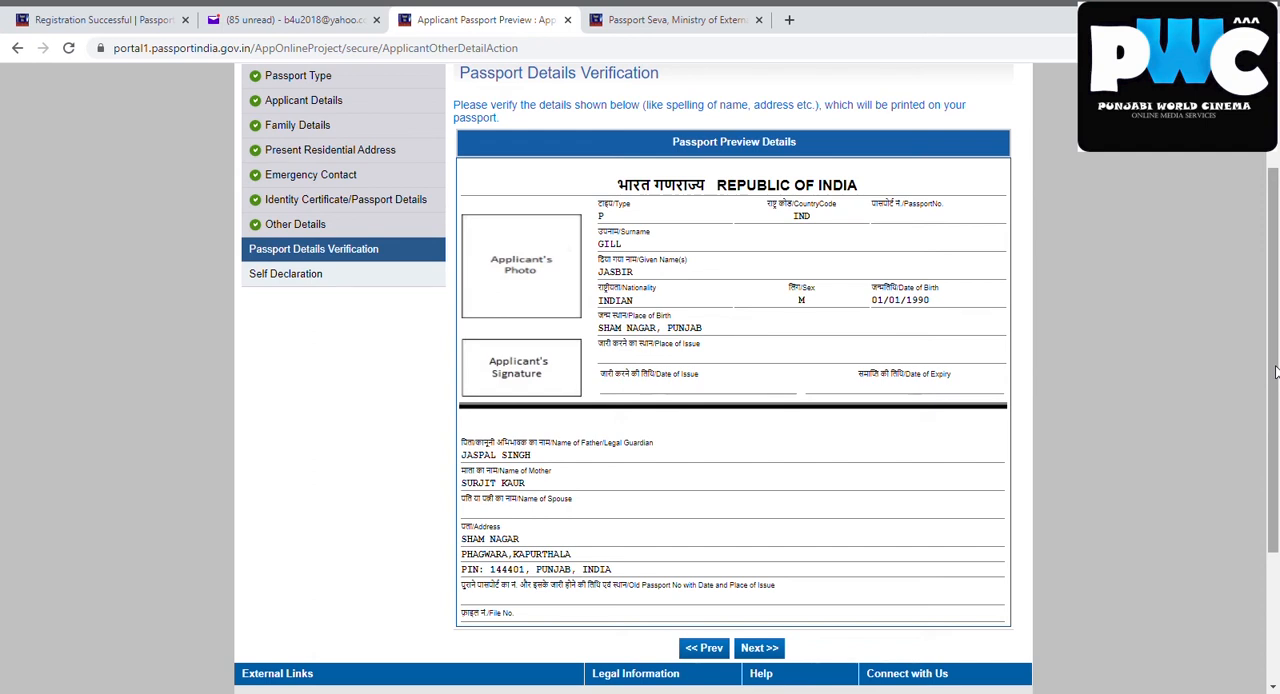
left_click(755, 650)
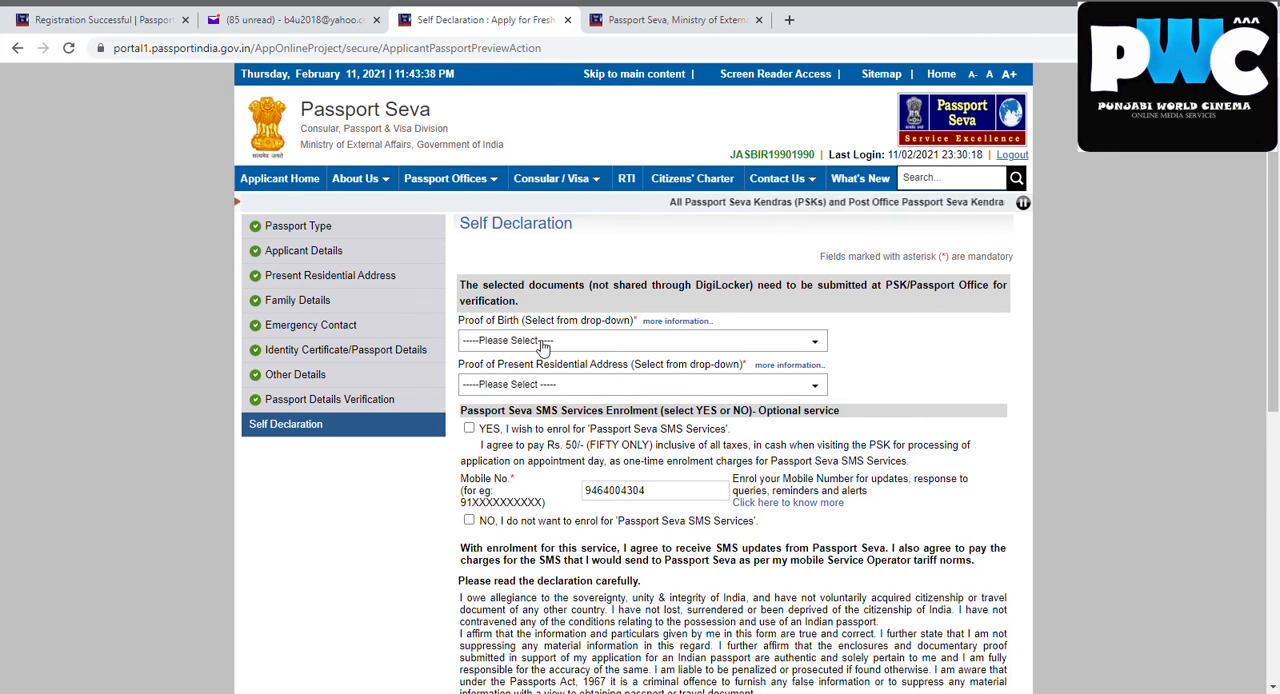
left_click(543, 346)
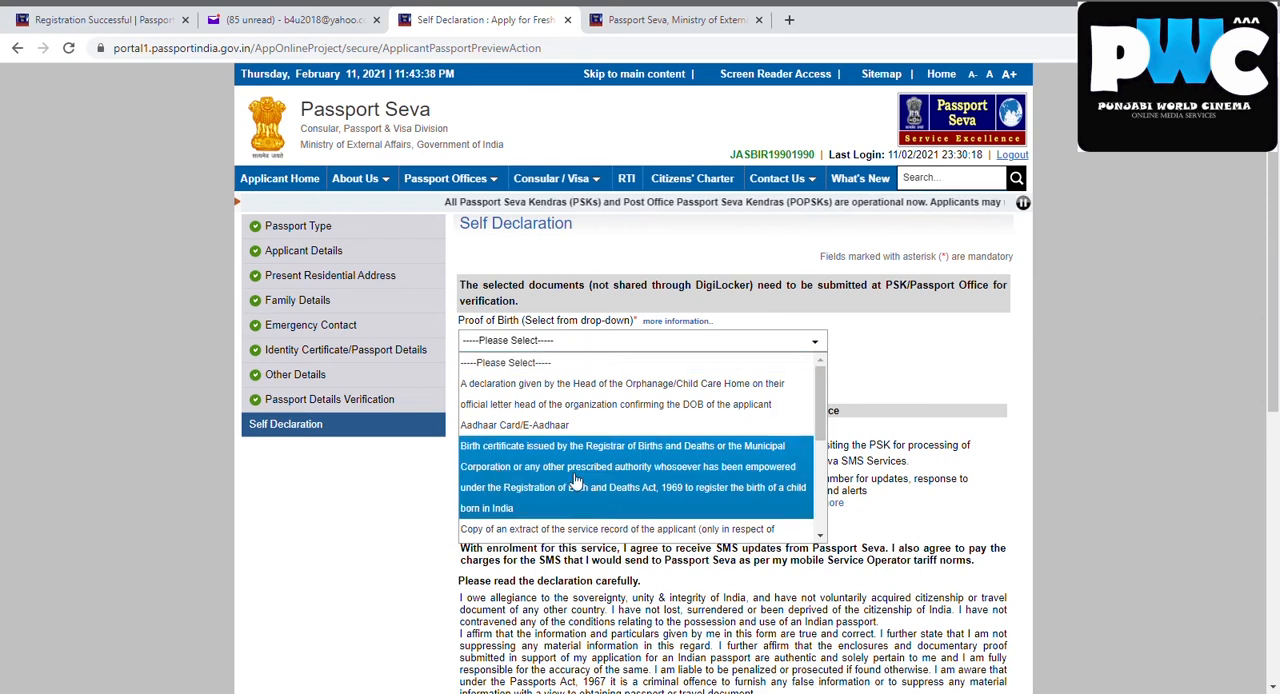
left_click_drag(825, 395, 815, 507)
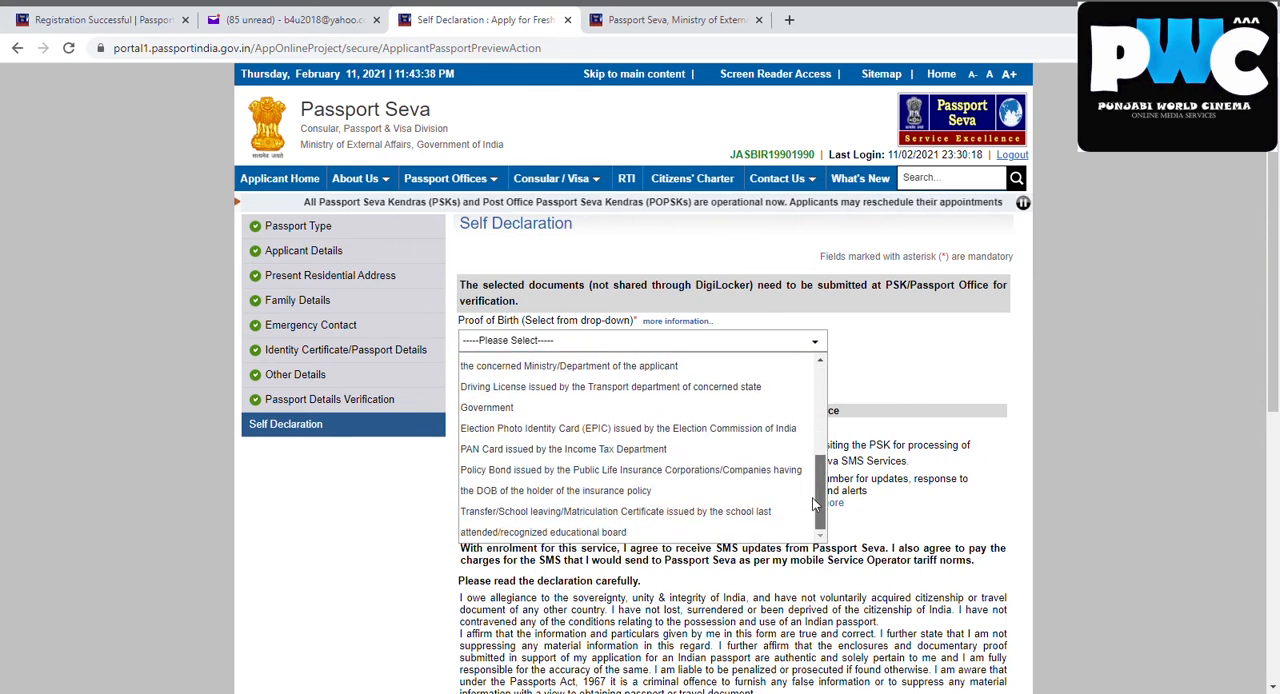
left_click(726, 515)
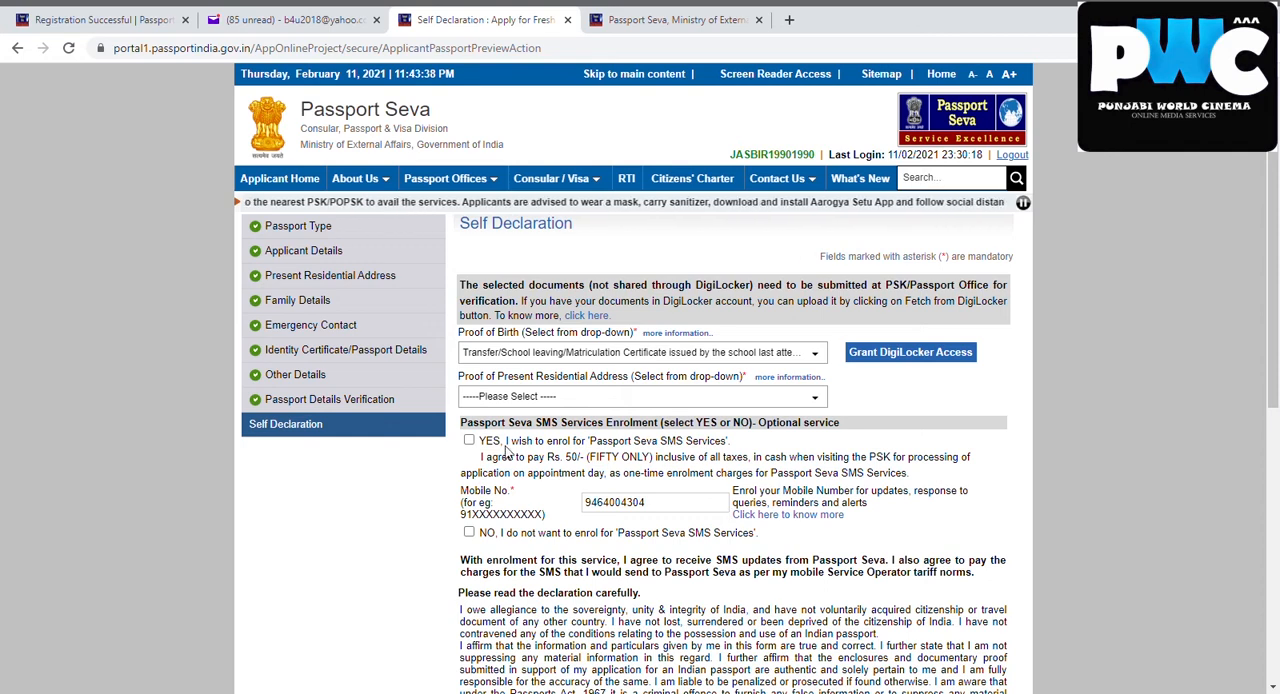
Choose Aadhaar Card (Address Proof) as proof of present residential address and decline enrolment for Passport Seva SMS Services
left_click(575, 400)
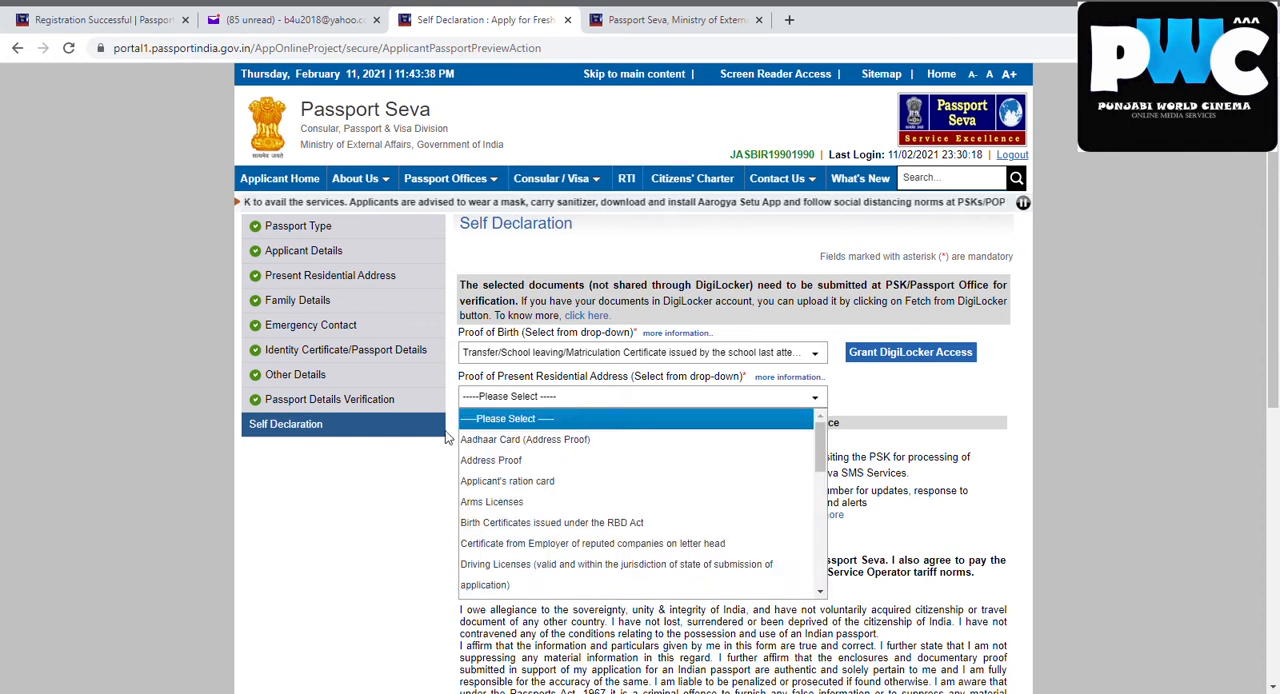
left_click(508, 440)
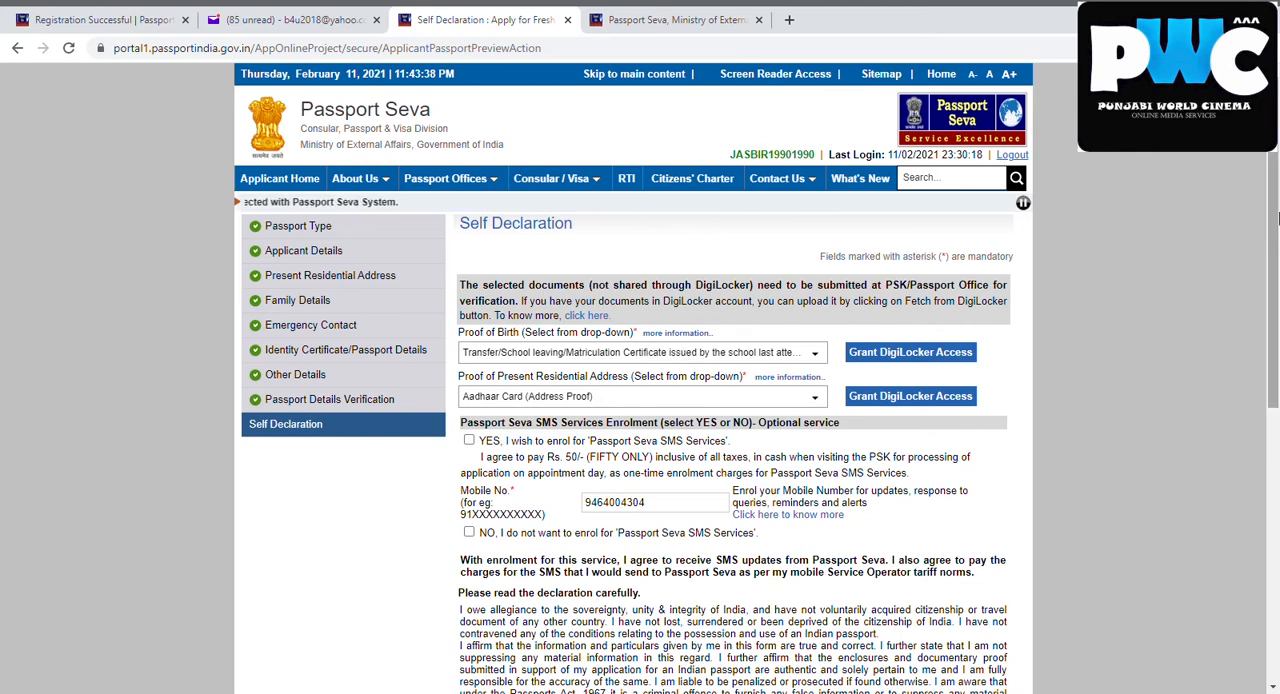
scroll(1277, 228, "down", 3)
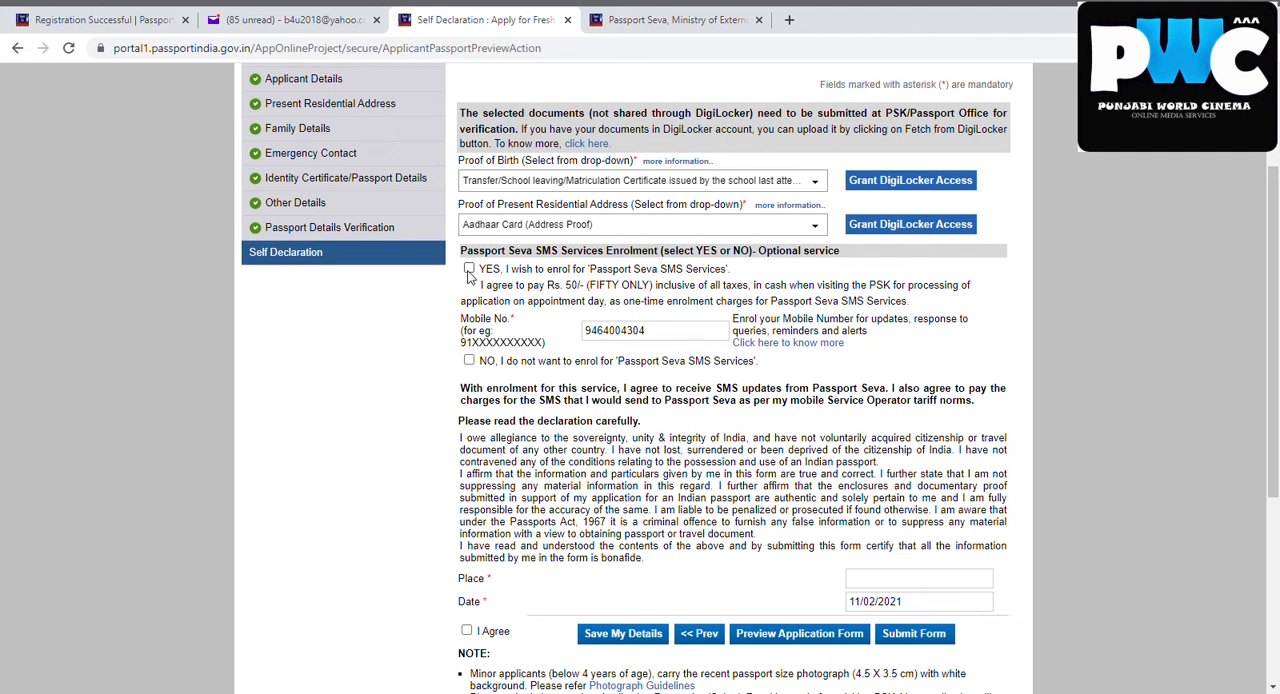
left_click(469, 362)
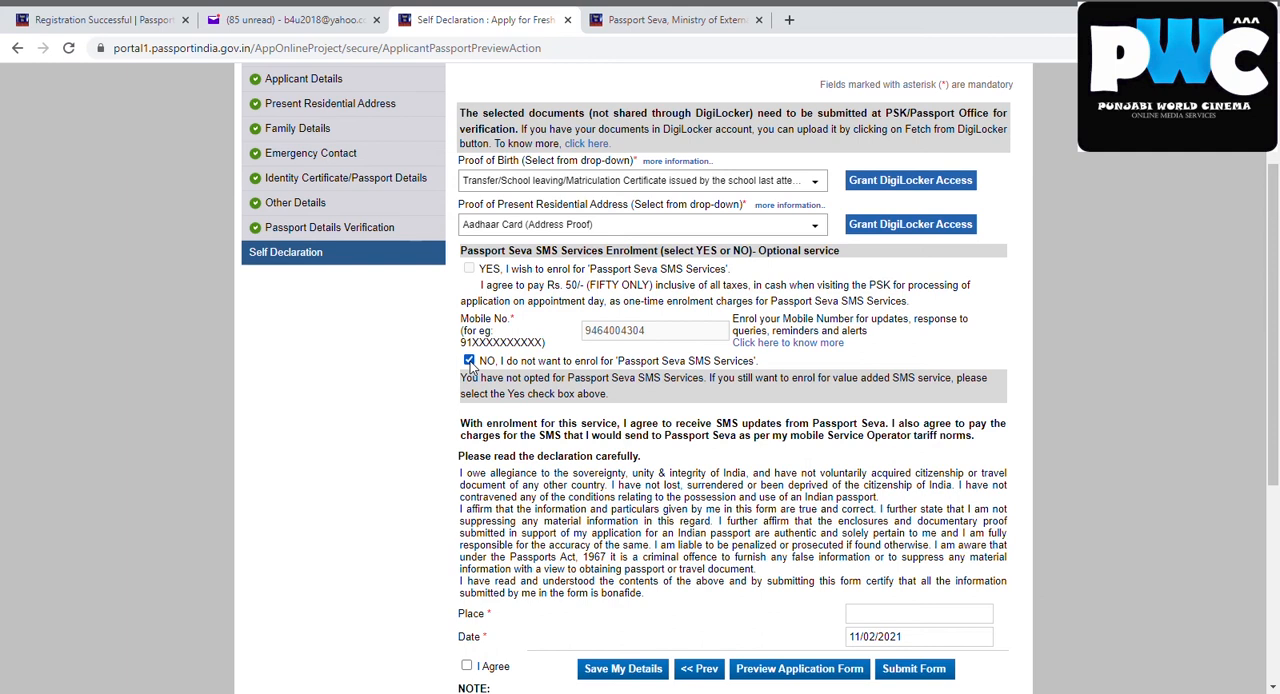
Enter Phagwara as the place of declaration, agree to the declaration and save the details
left_click(939, 620)
type("p")
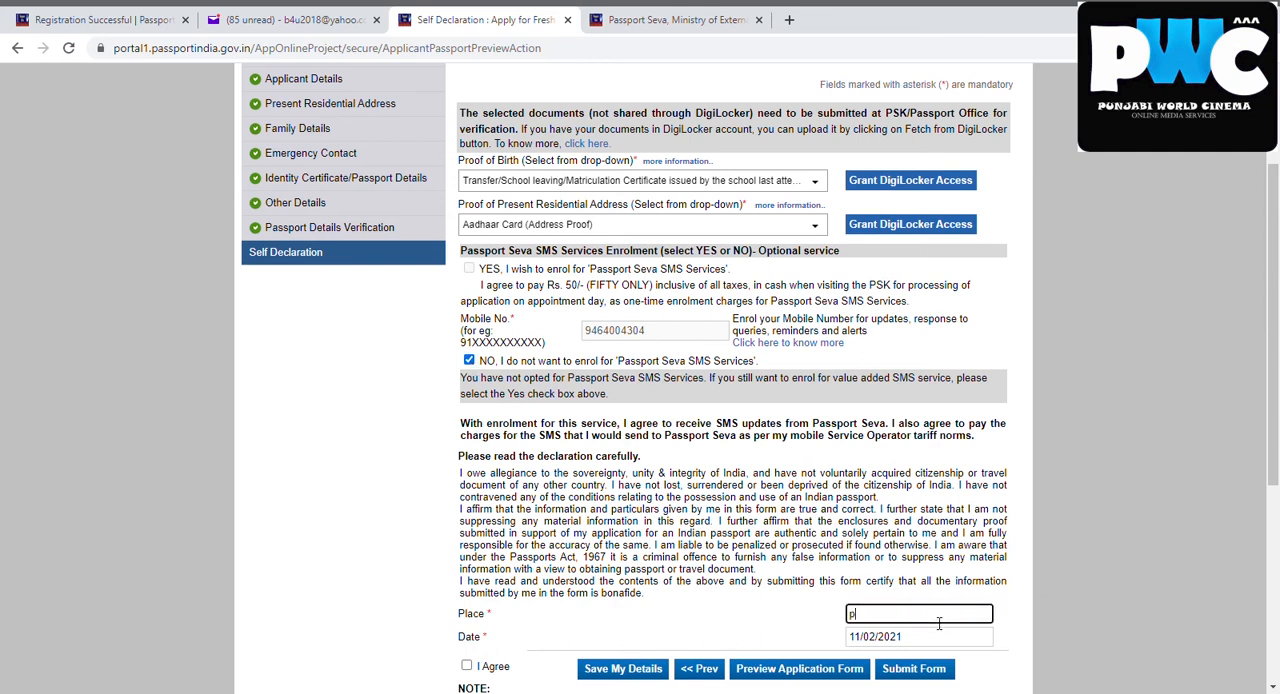
type("hagwara")
left_click(466, 665)
left_click(643, 670)
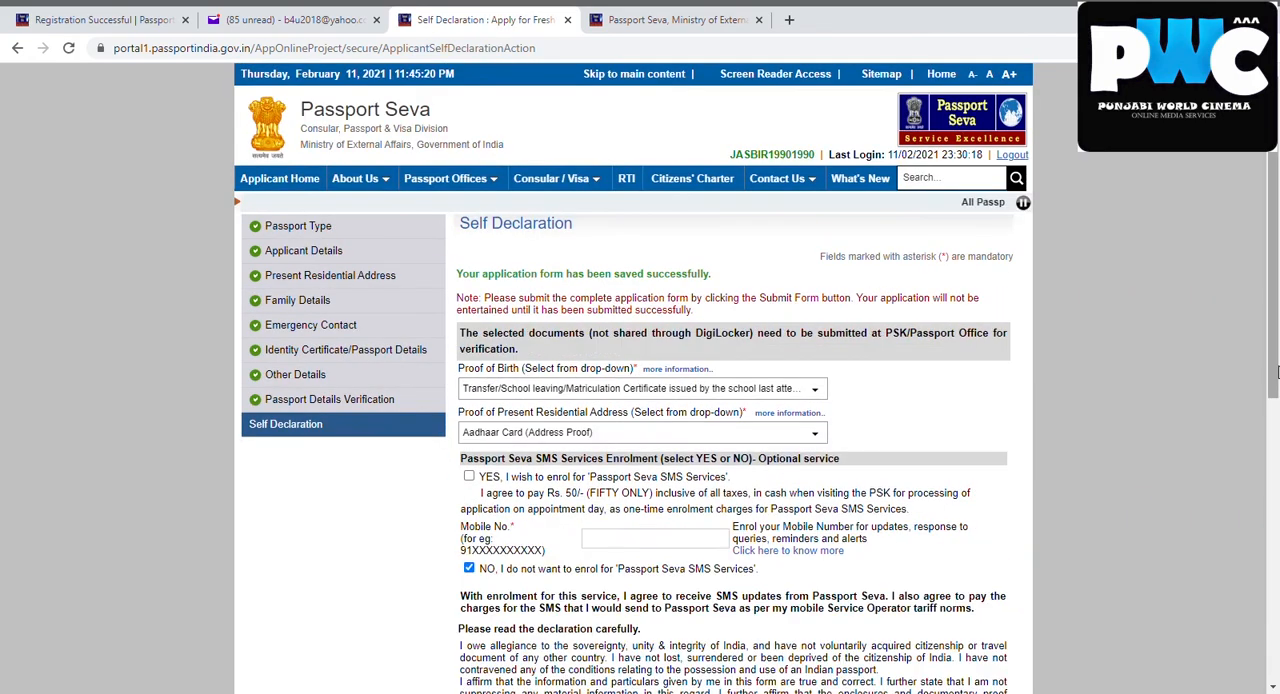
Review the preview of the application form, and submit the form from the Self Declaration page
scroll(860, 600, "down", 3)
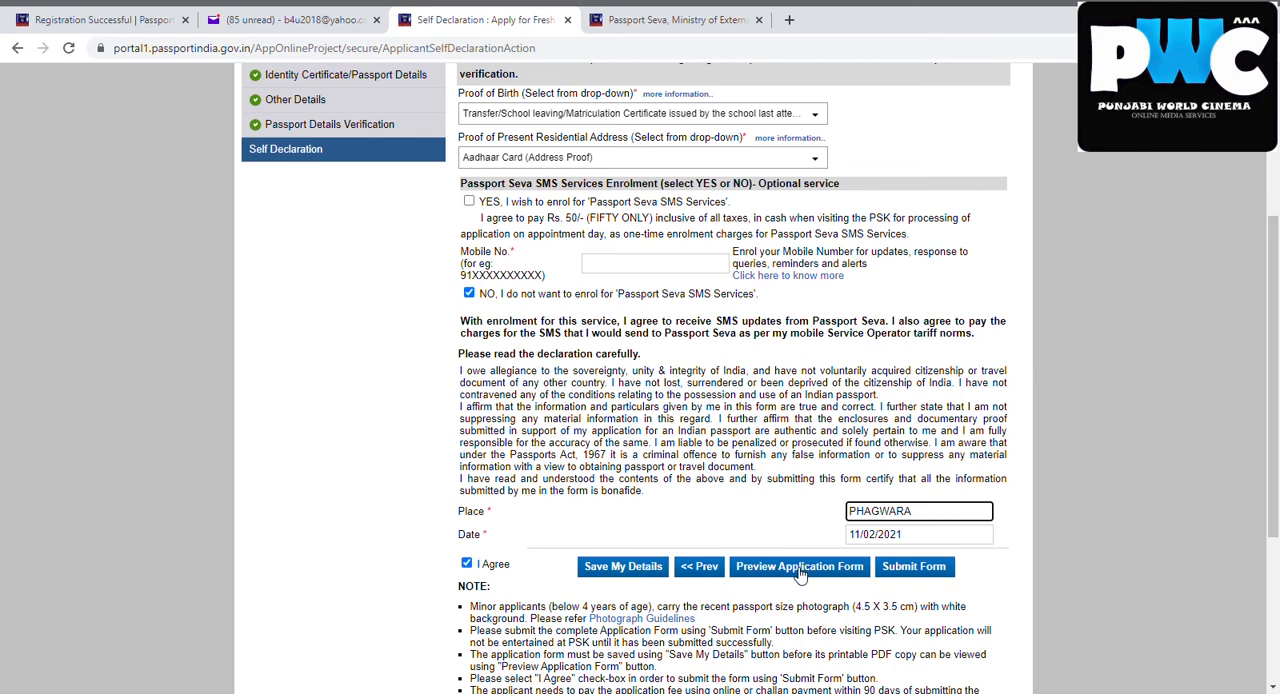
left_click(800, 568)
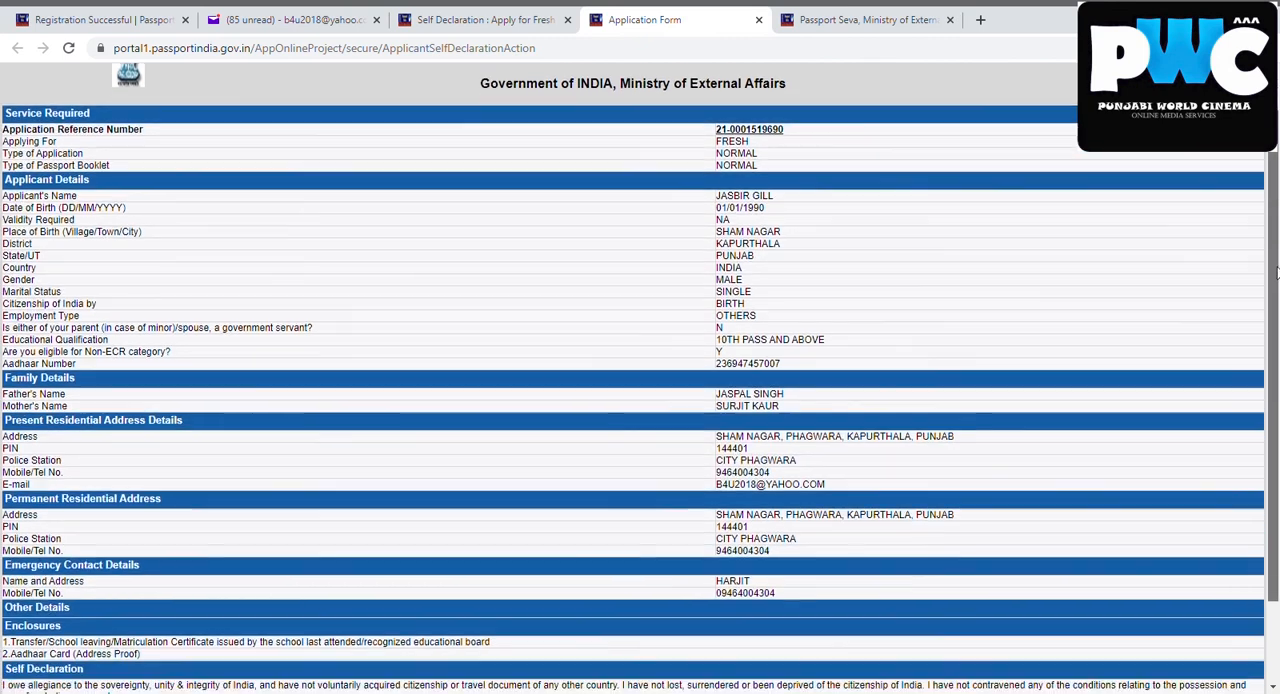
left_click_drag(1276, 232, 1276, 276)
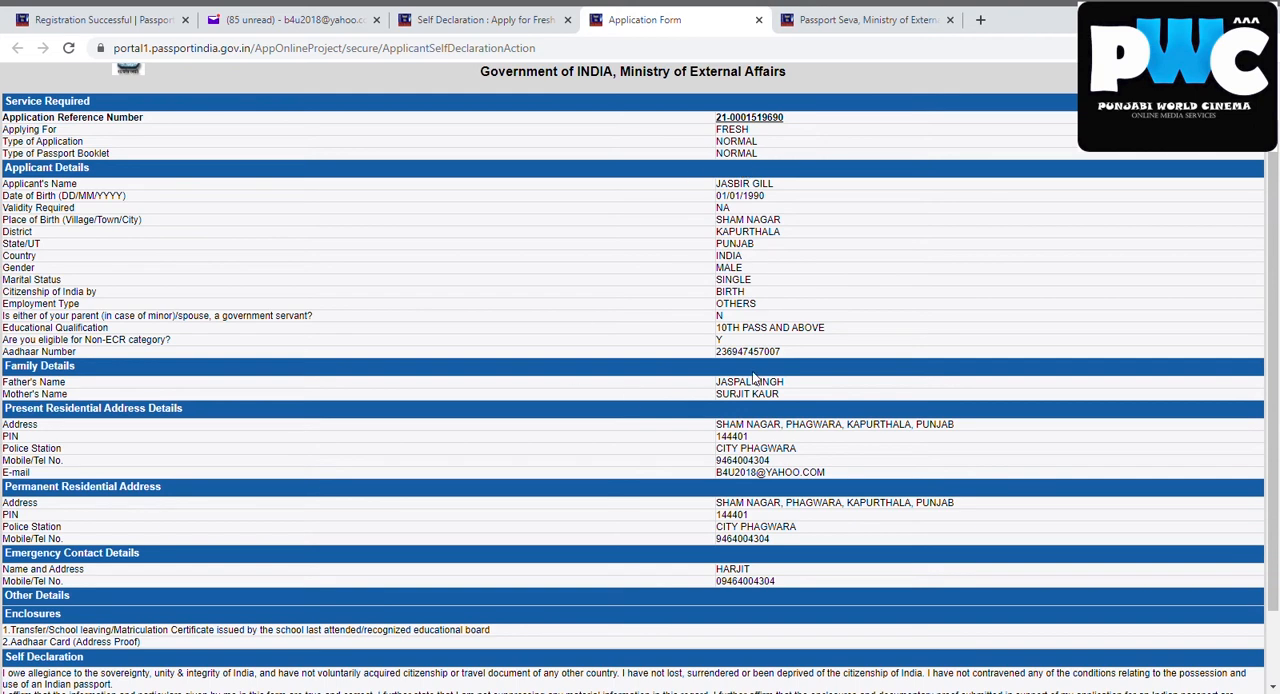
left_click(500, 12)
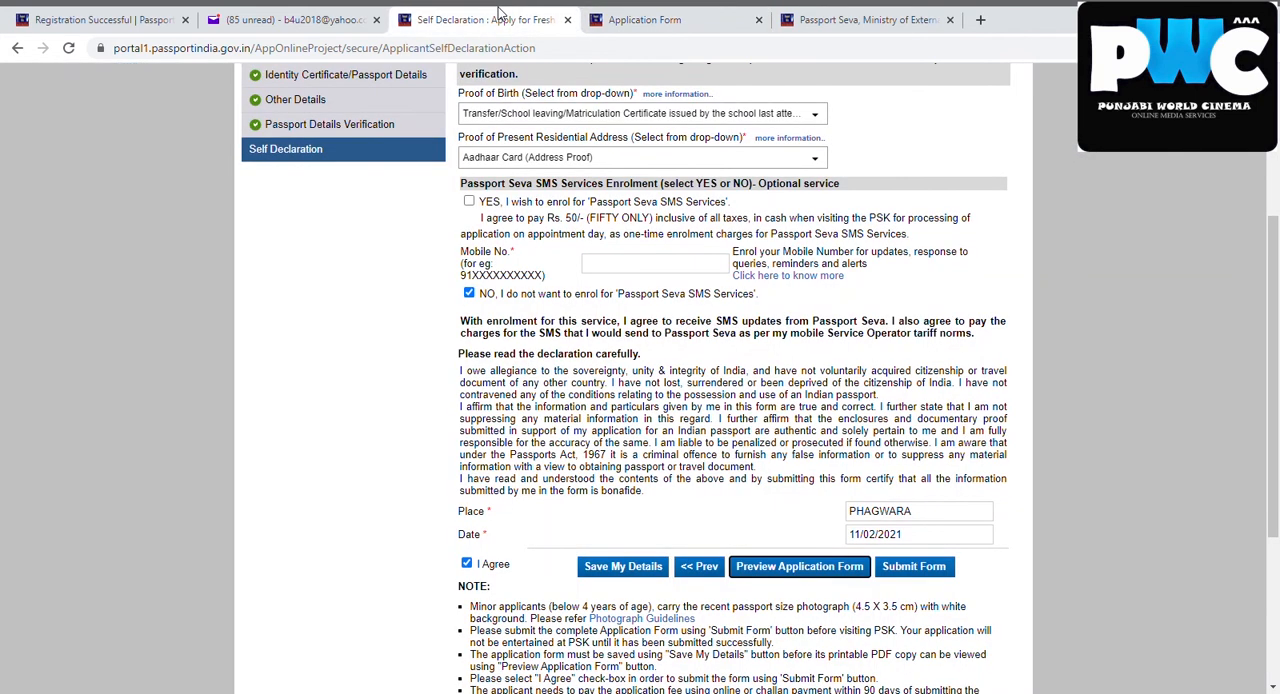
left_click(916, 574)
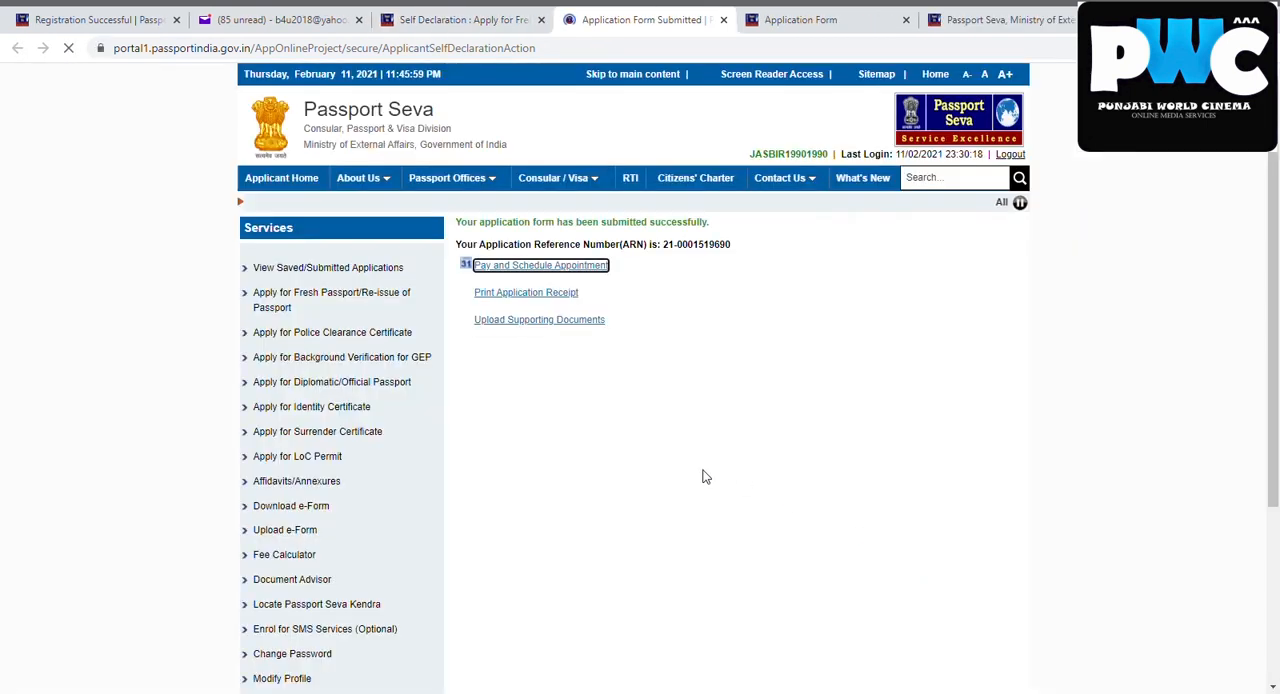
Open payment and appointment scheduling, choose Online Payment, and continue to the appointment location form
left_click(527, 268)
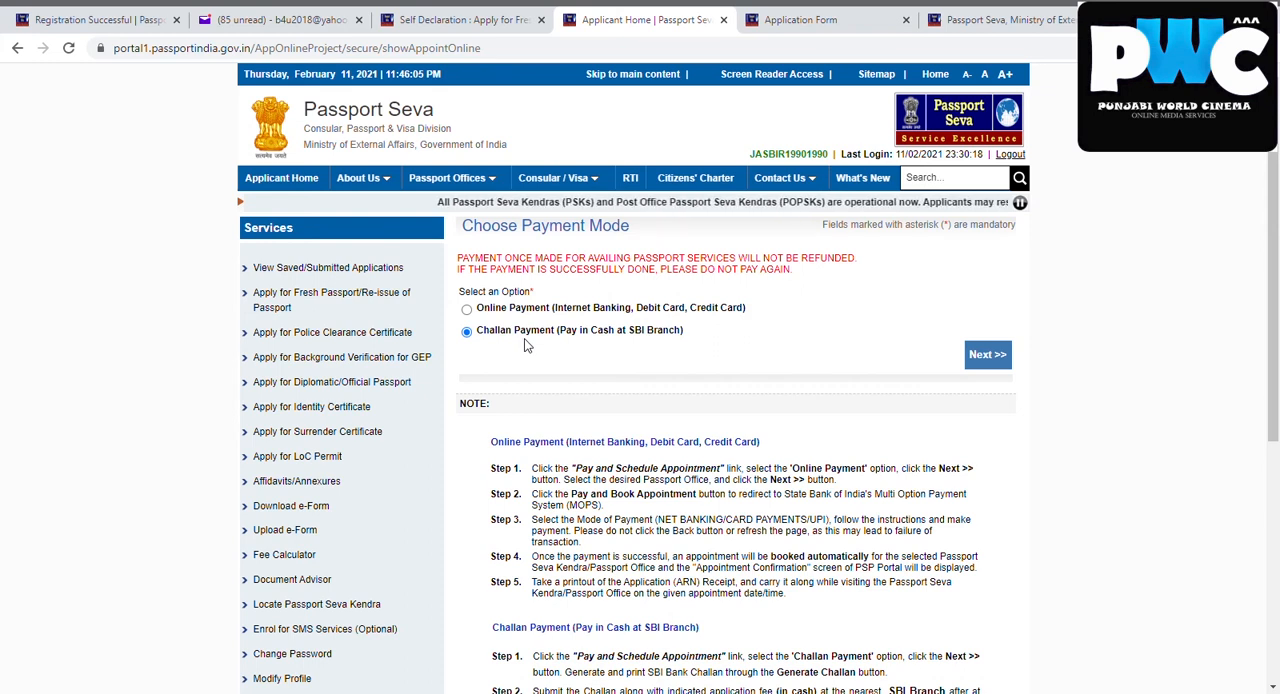
left_click(467, 311)
left_click(985, 360)
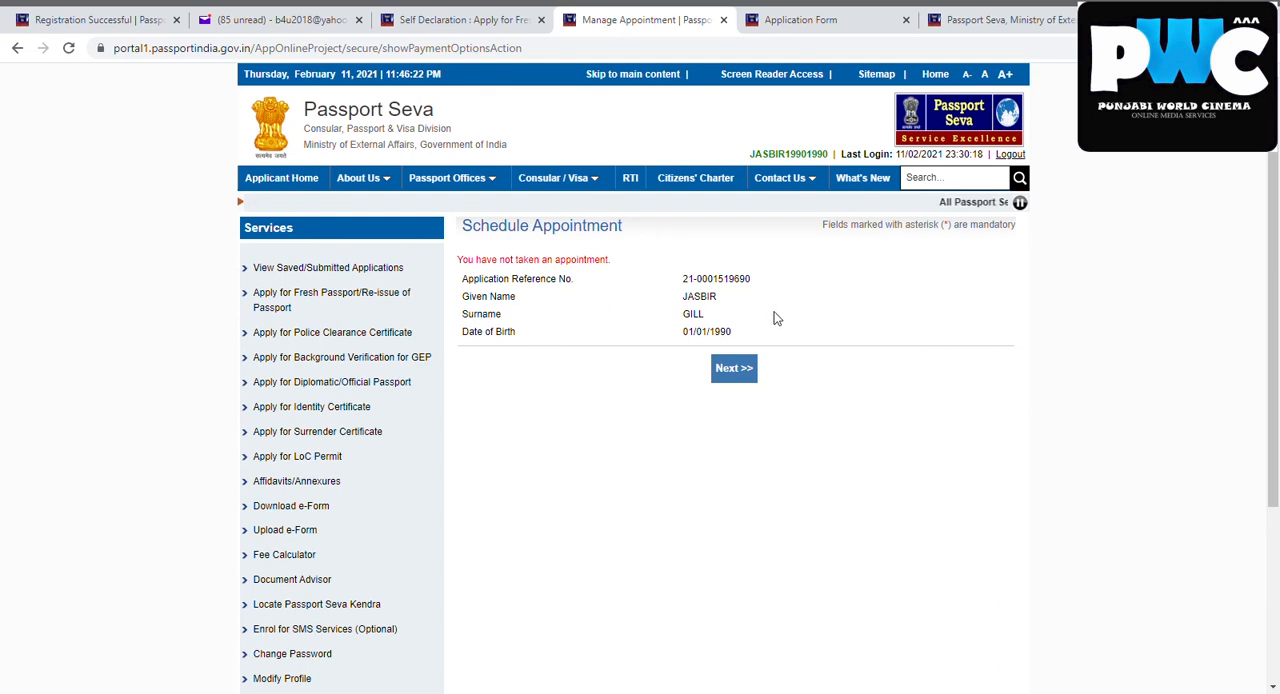
left_click(736, 370)
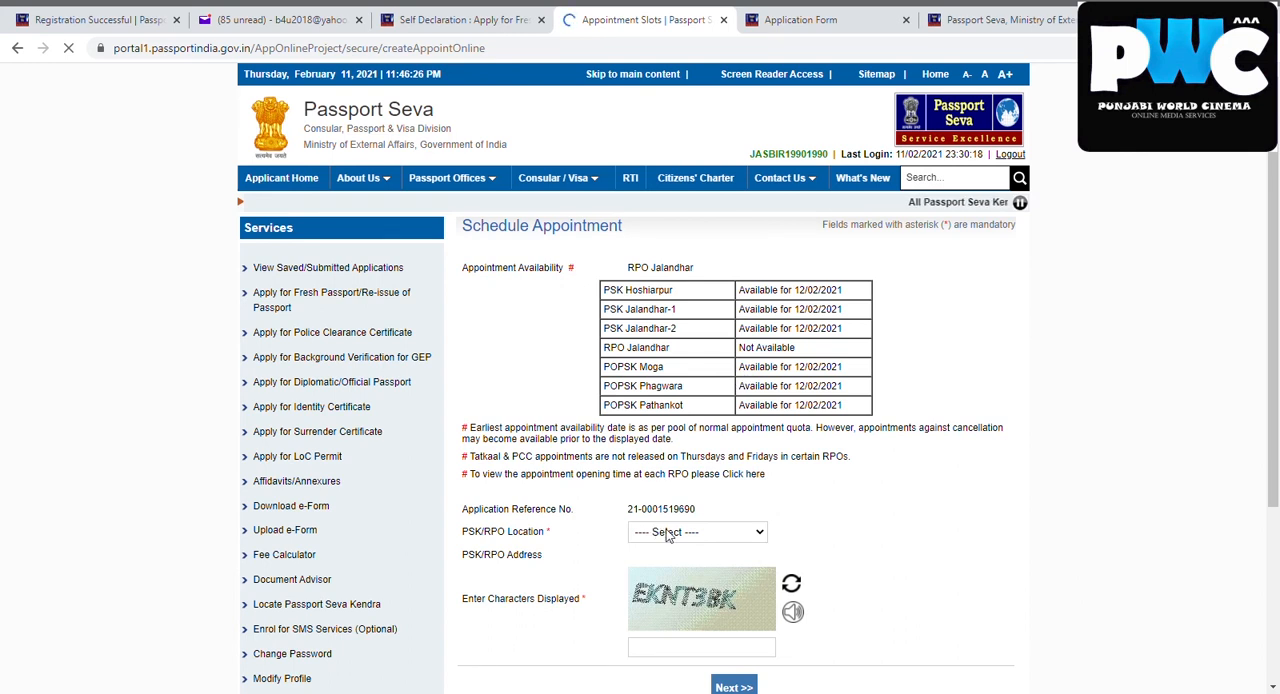
Select PSK Jalandhar-2 as the PSK/RPO location and try to continue with the displayed captcha characters
left_click(676, 595)
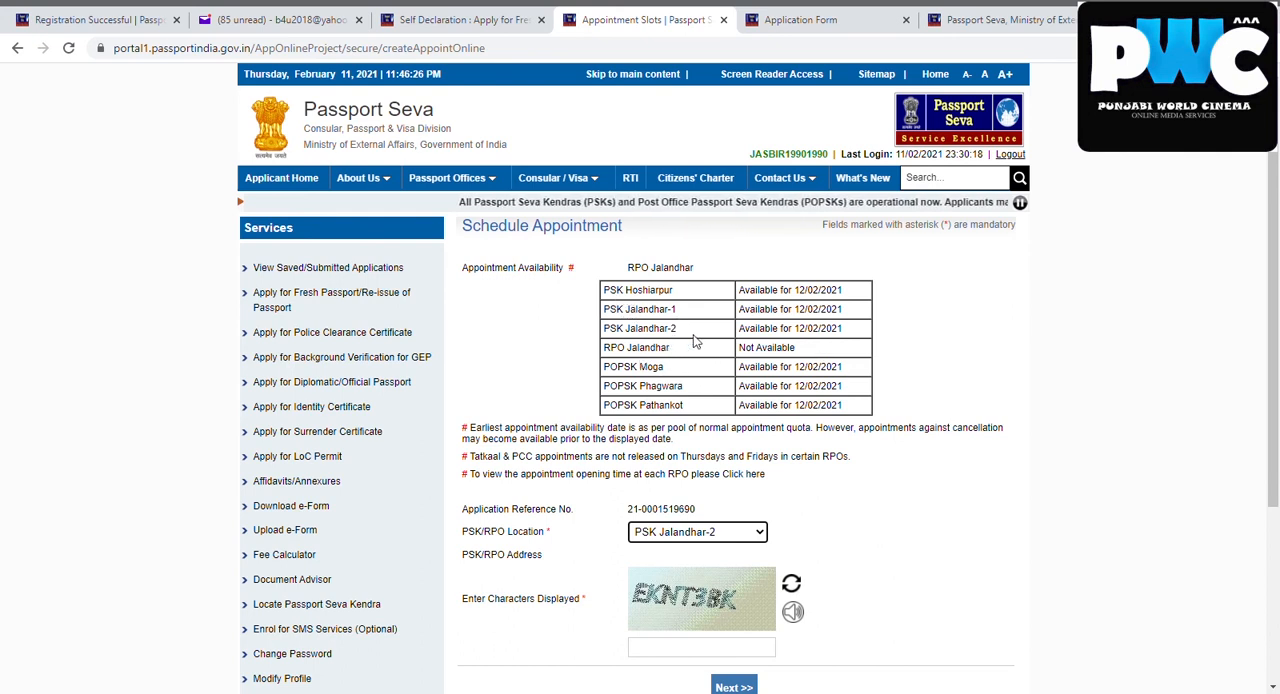
left_click(709, 648)
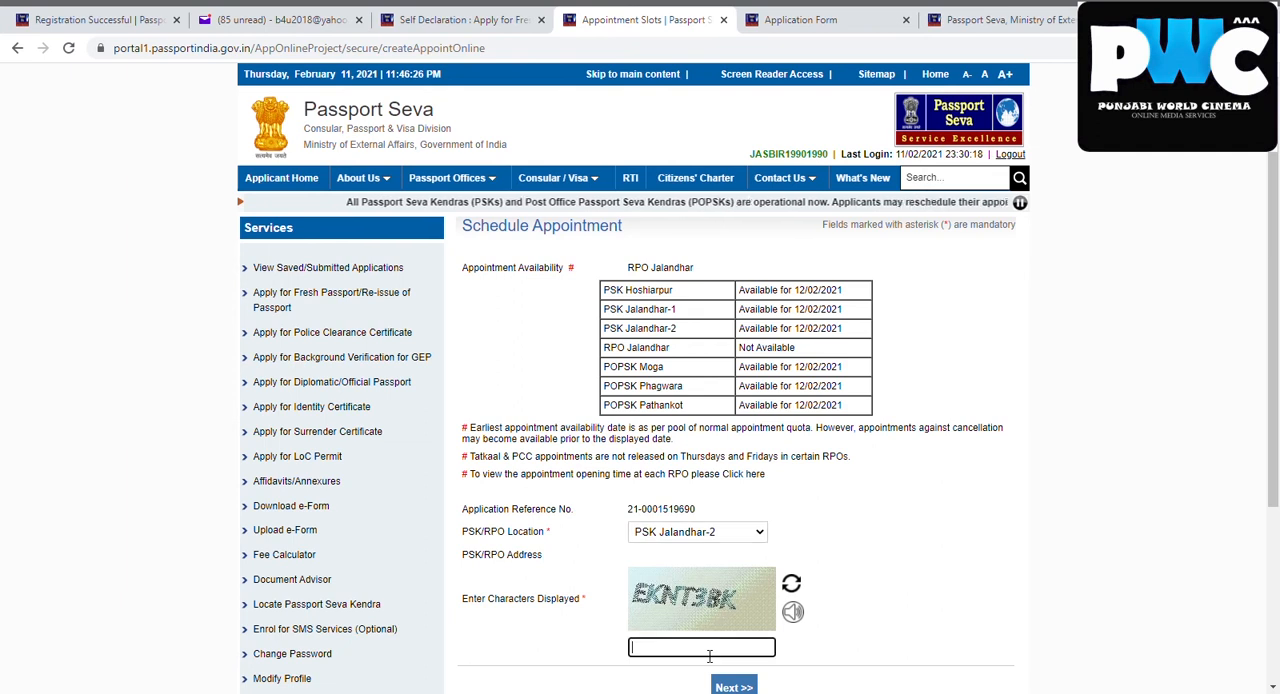
type("Eknt")
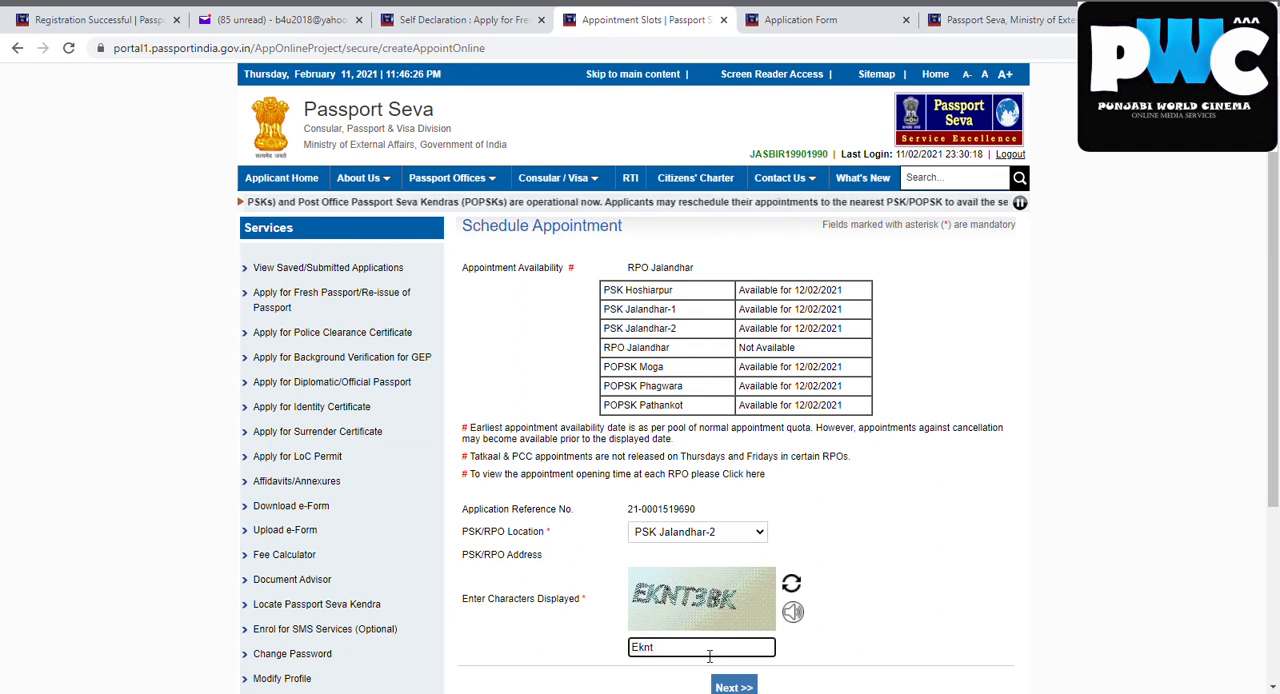
type("3b")
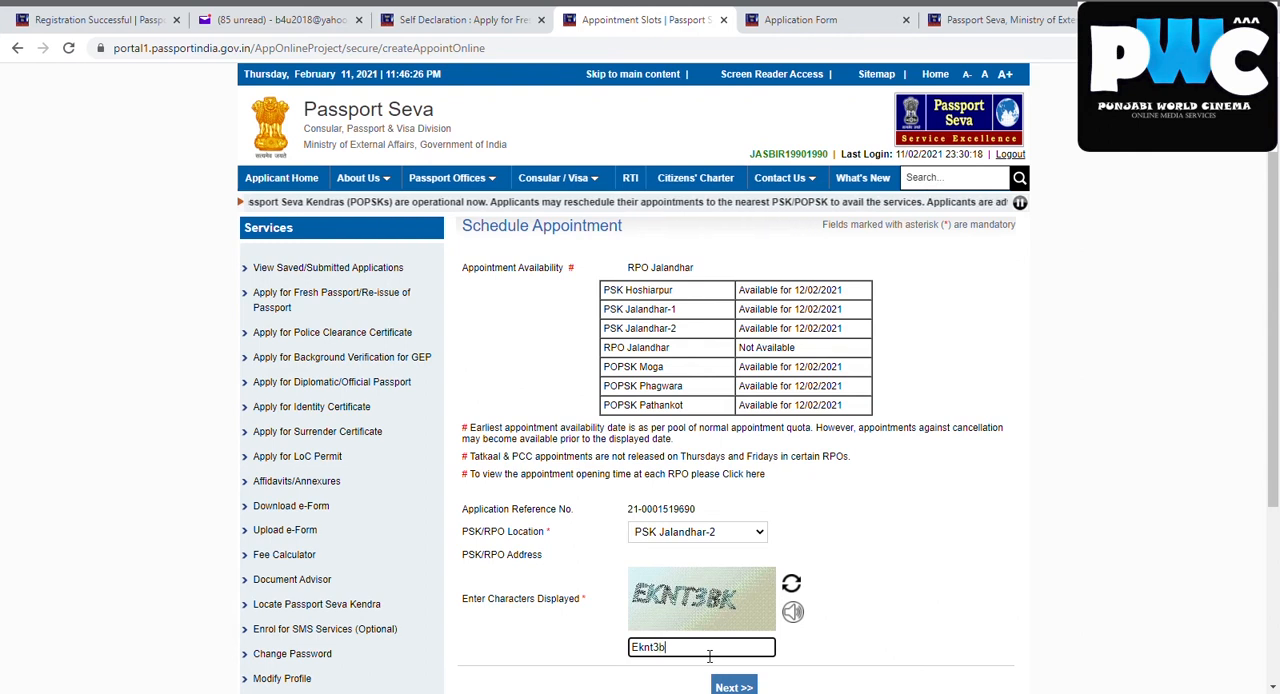
type("k")
left_click(734, 686)
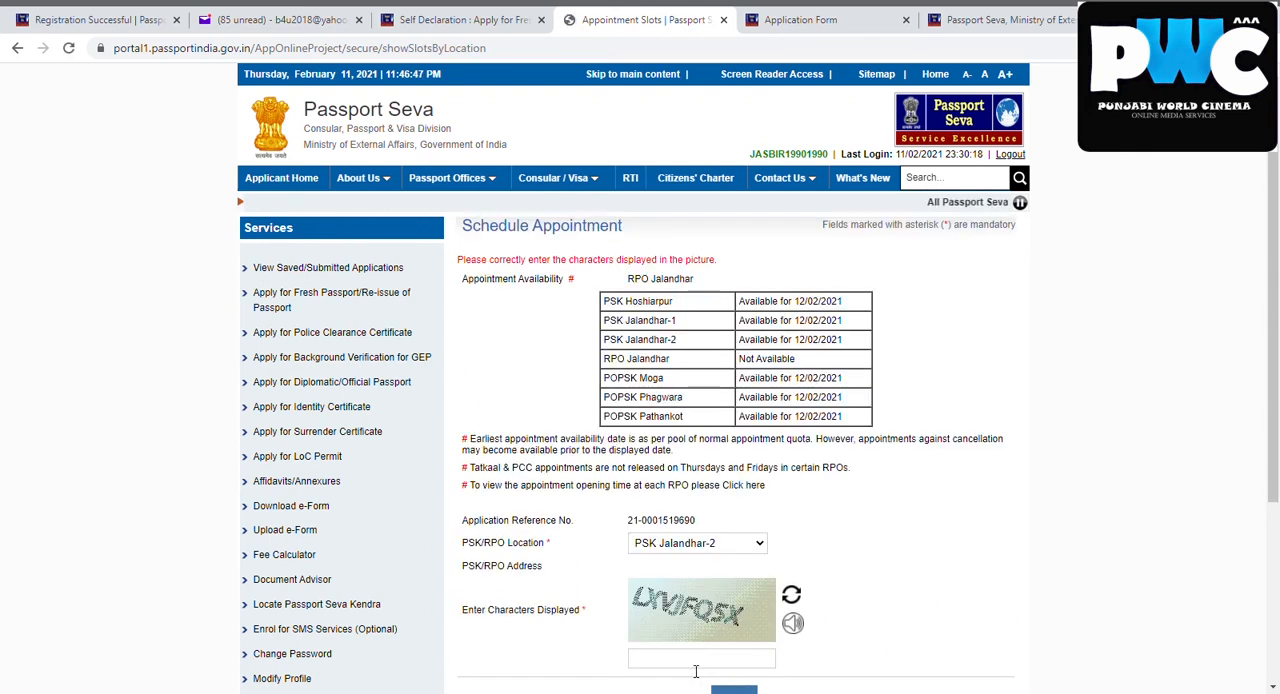
Enter the new captcha characters and continue to Pay And Book Appointment
left_click(696, 664)
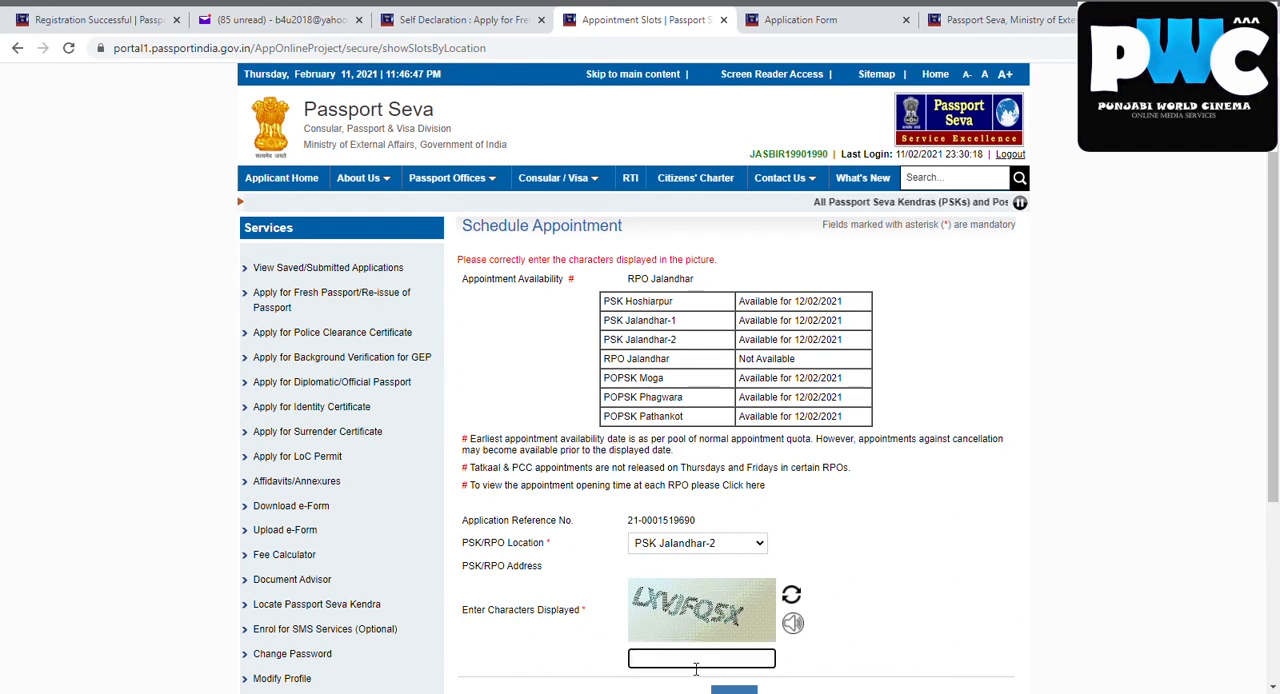
type("LX")
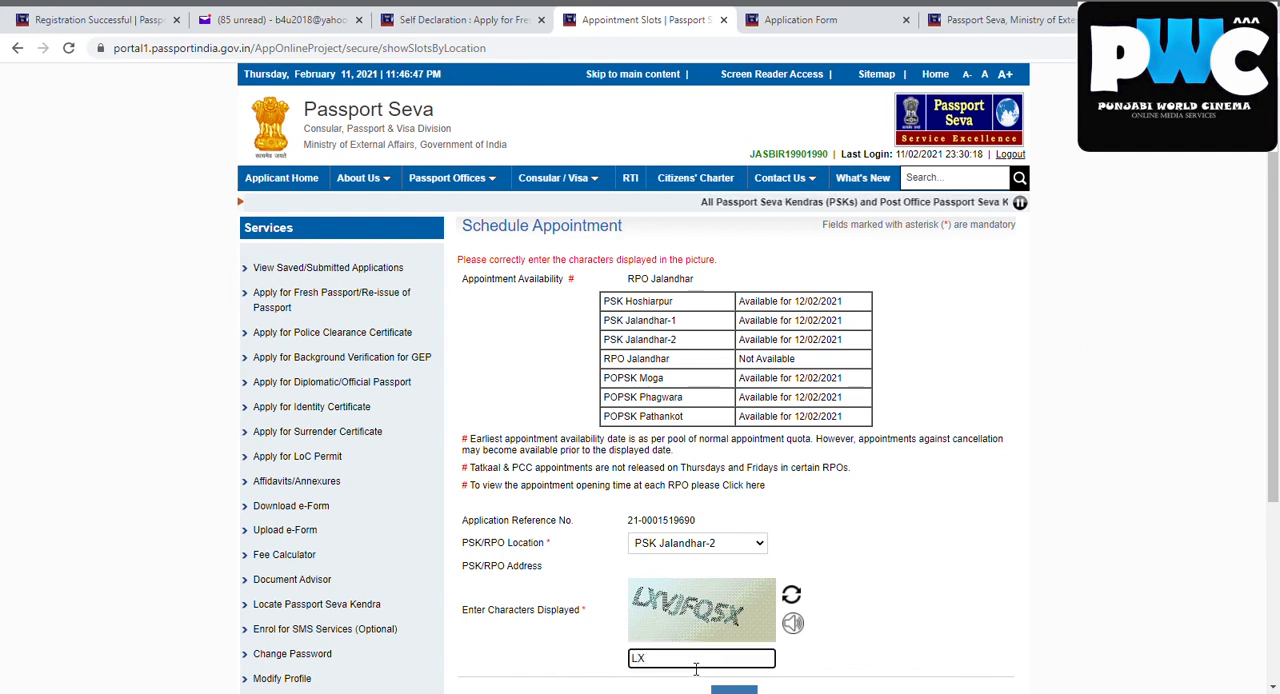
type("VJ")
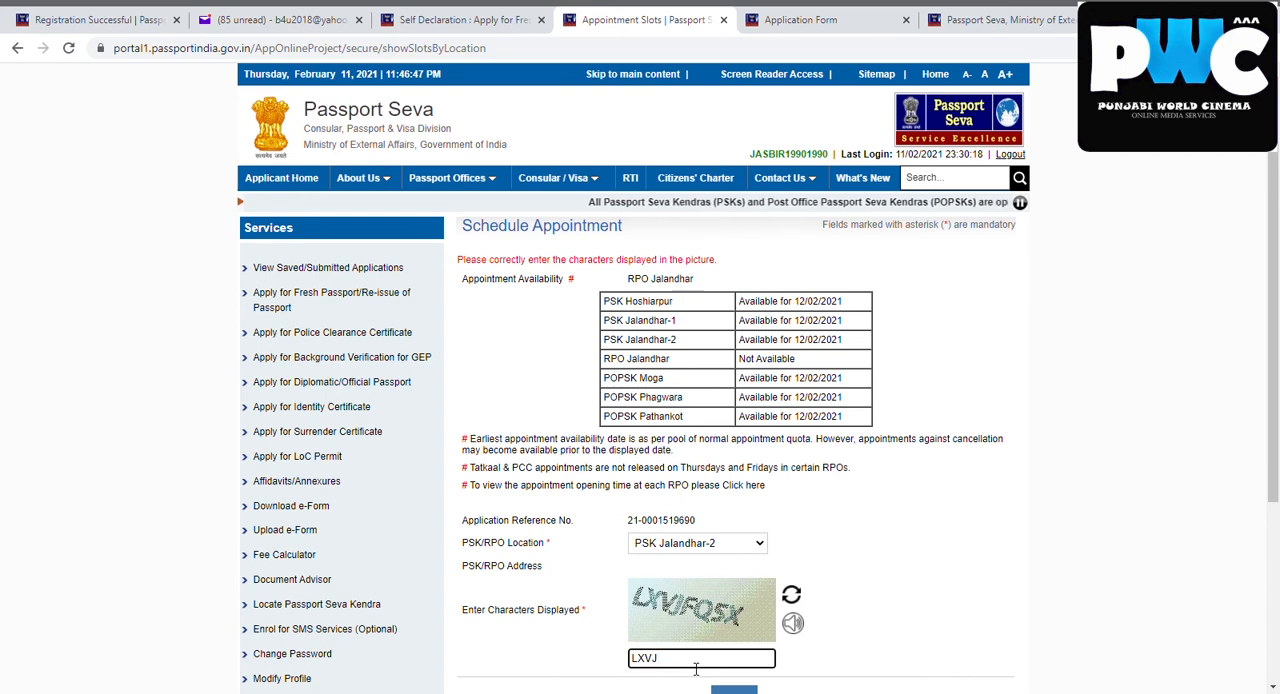
type("FQ")
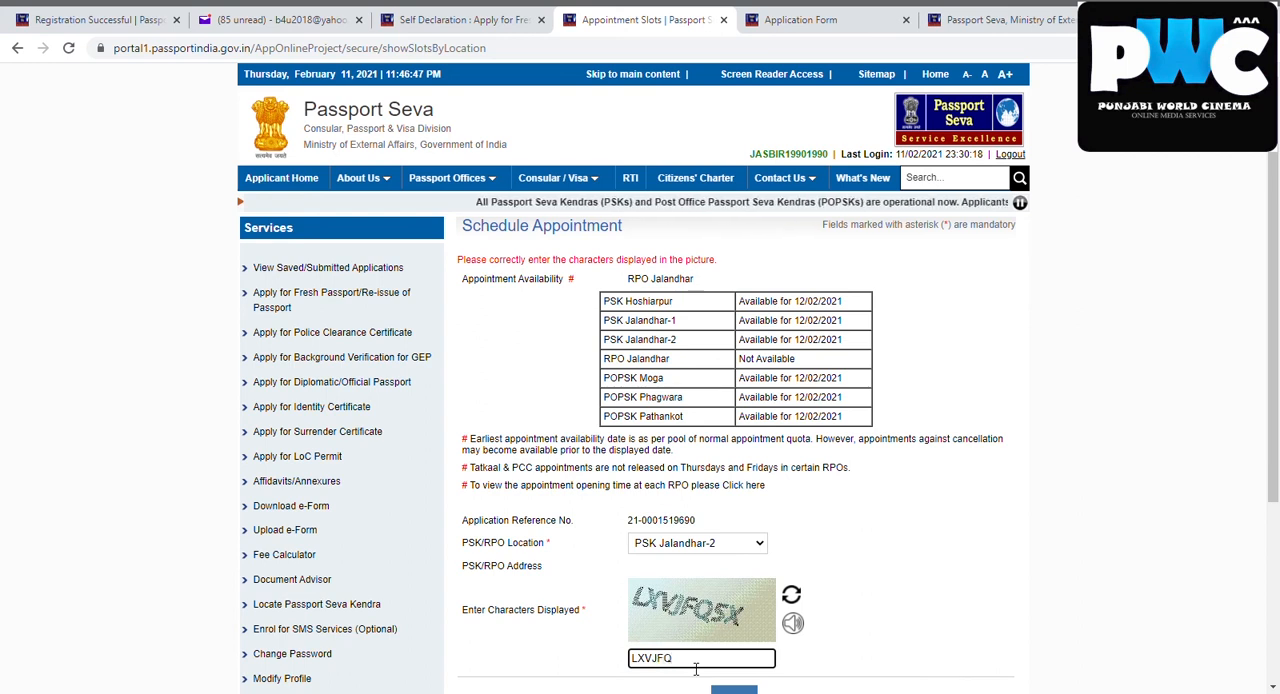
type("5X")
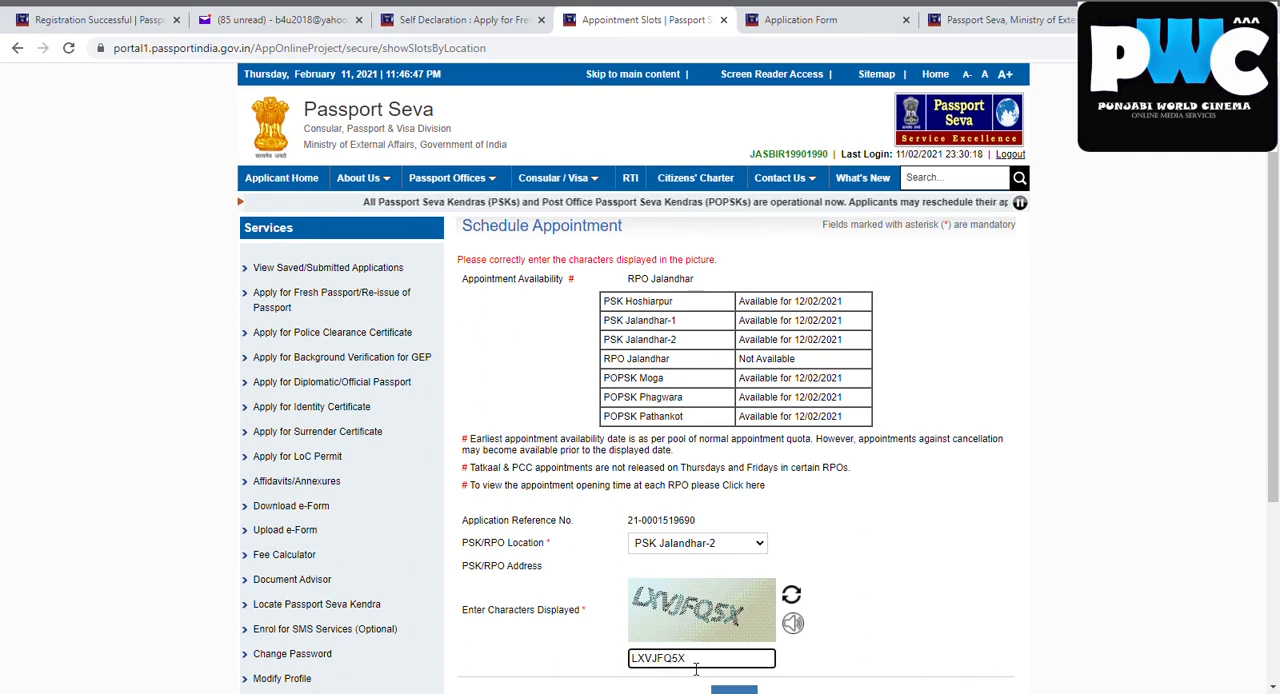
scroll(848, 457, "down", 2)
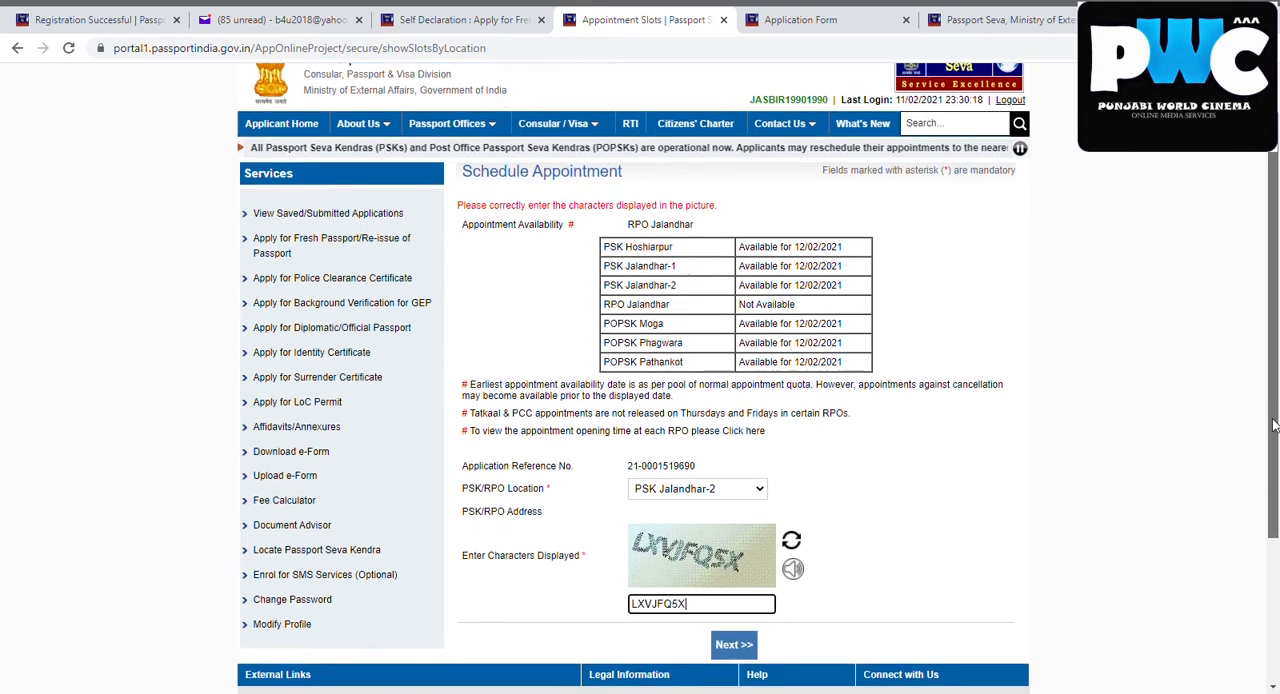
left_click(745, 558)
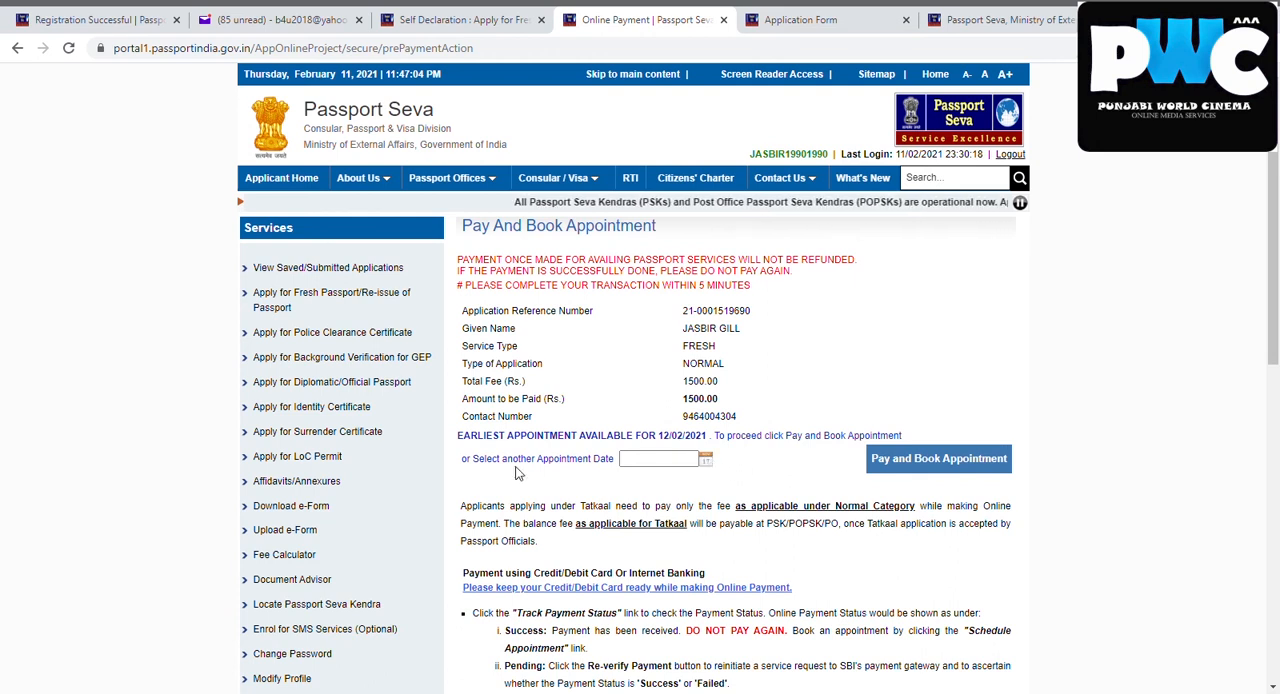
Check the available dates in the appointment calendar and set the appointment date to 12/02/2021
left_click(706, 460)
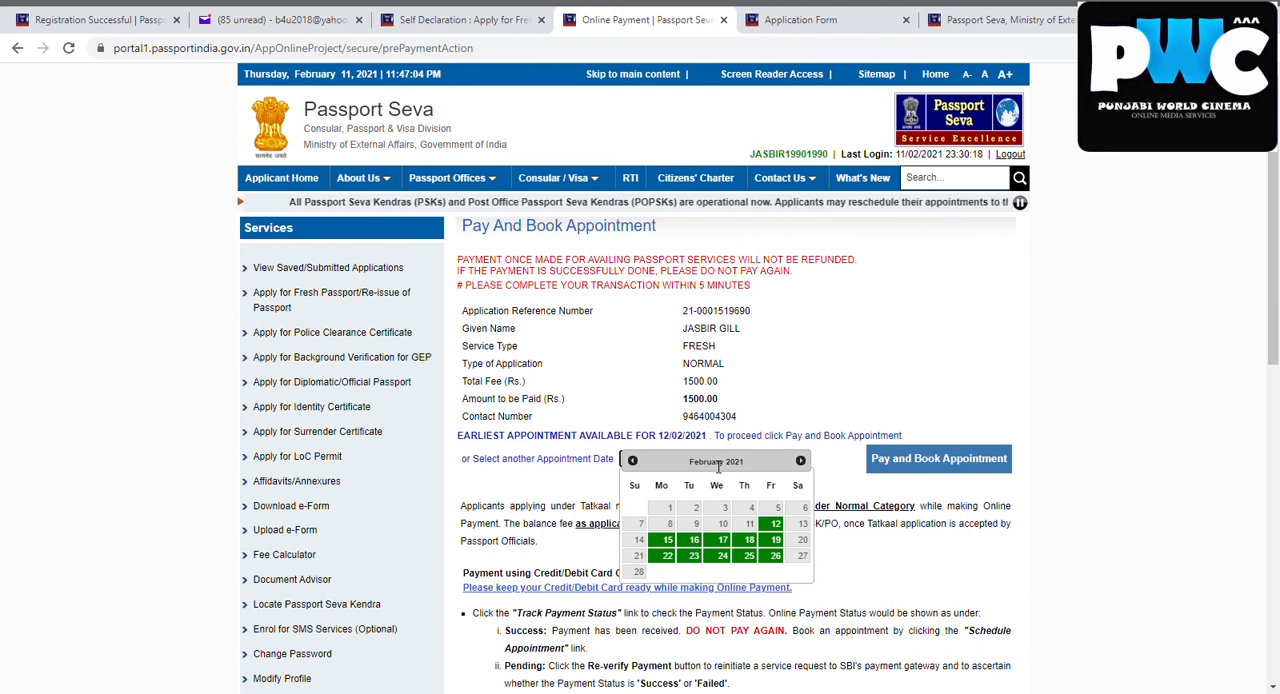
left_click(846, 356)
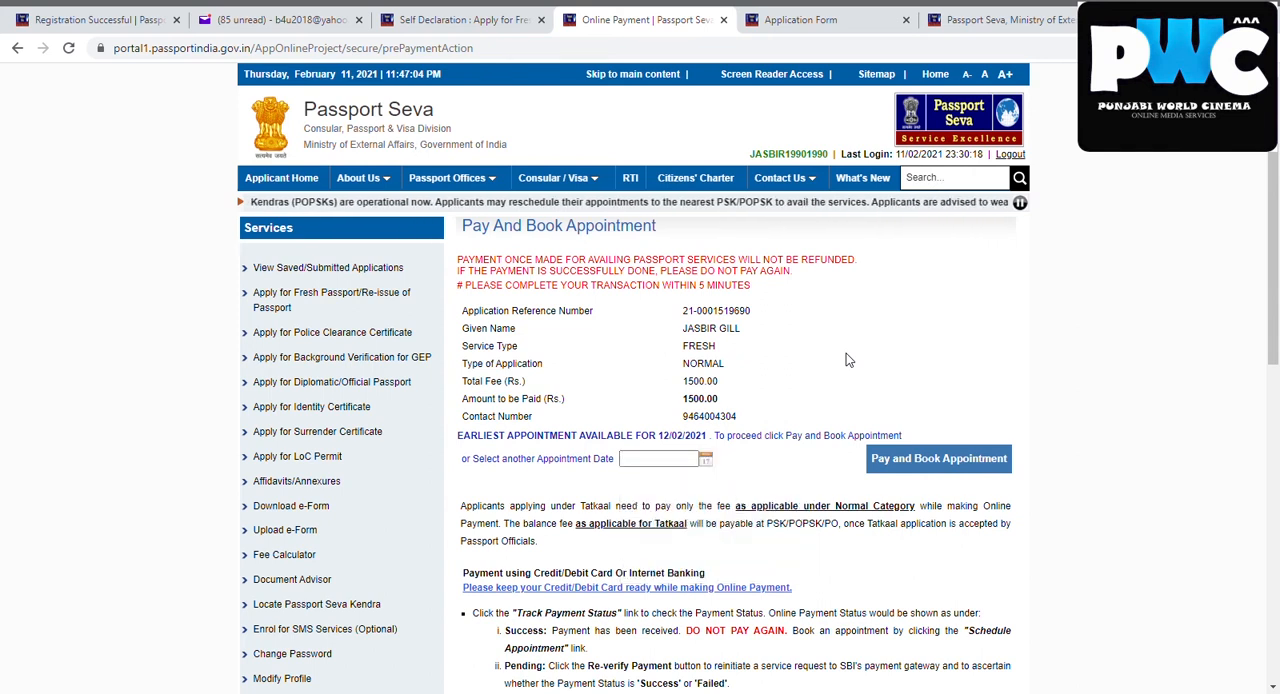
left_click(704, 460)
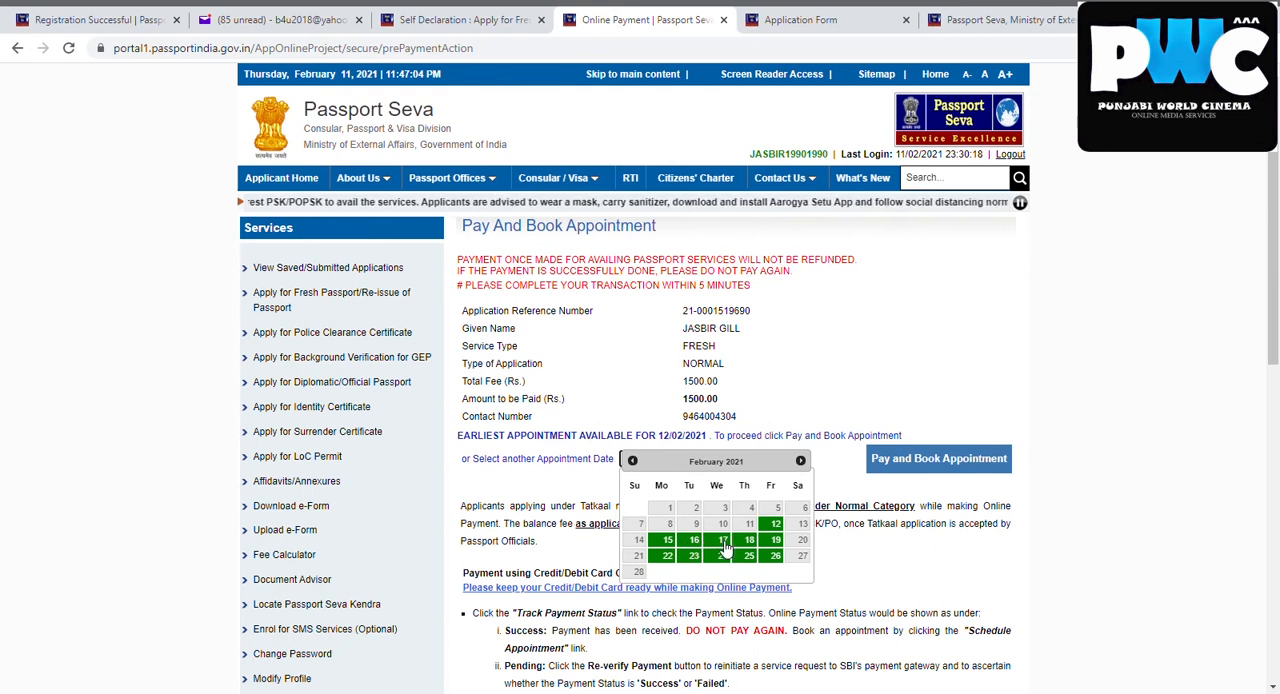
left_click(781, 528)
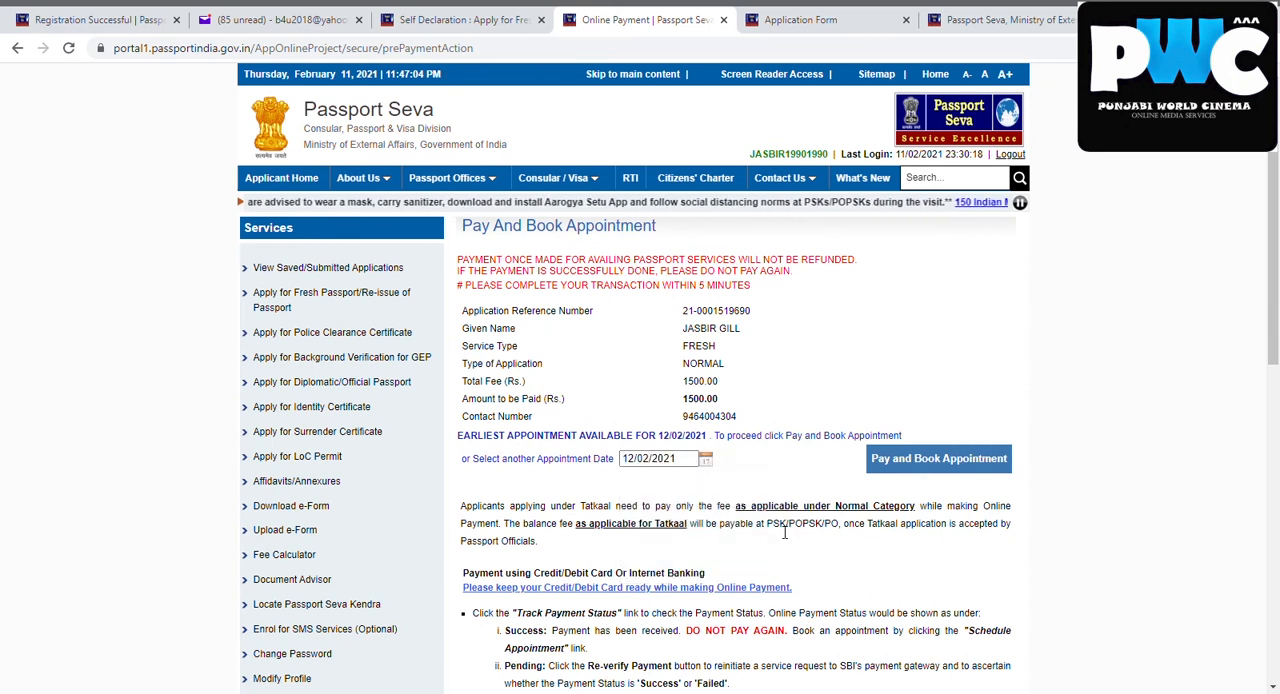
Proceed to pay and book the appointment, and try to pay with the Other Bank Debit Cards option on the State Bank payment page
left_click(940, 459)
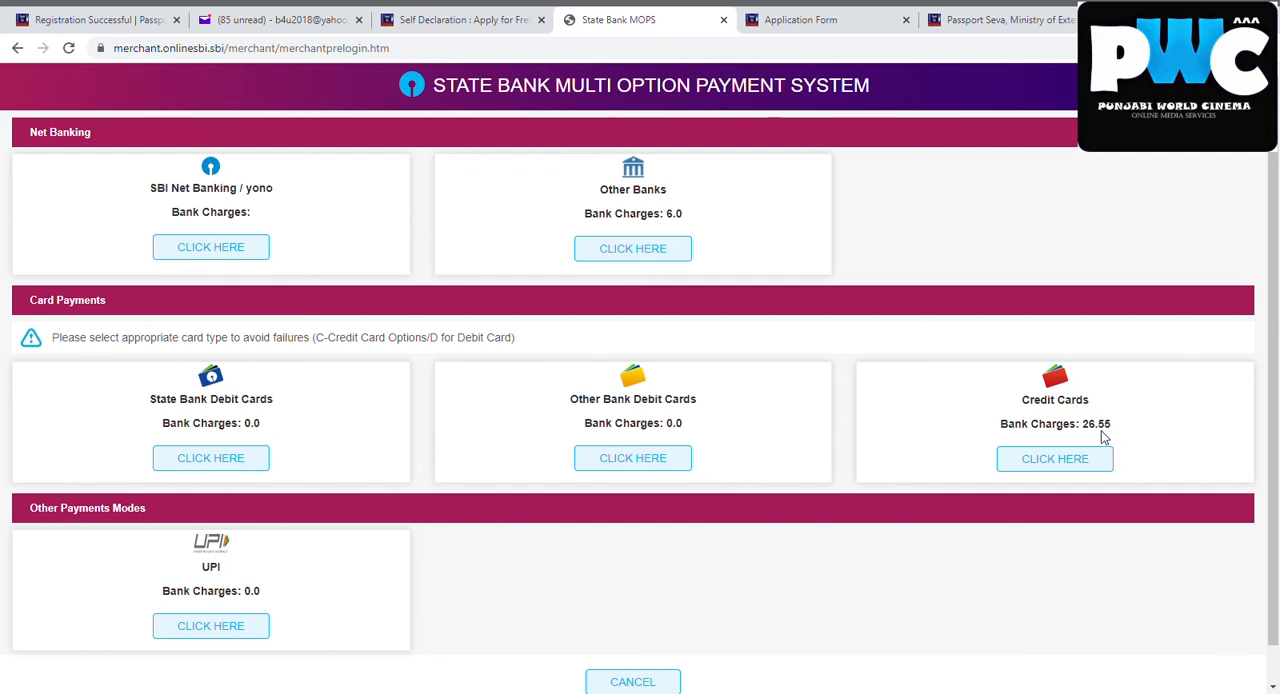
left_click(636, 465)
key("Return")
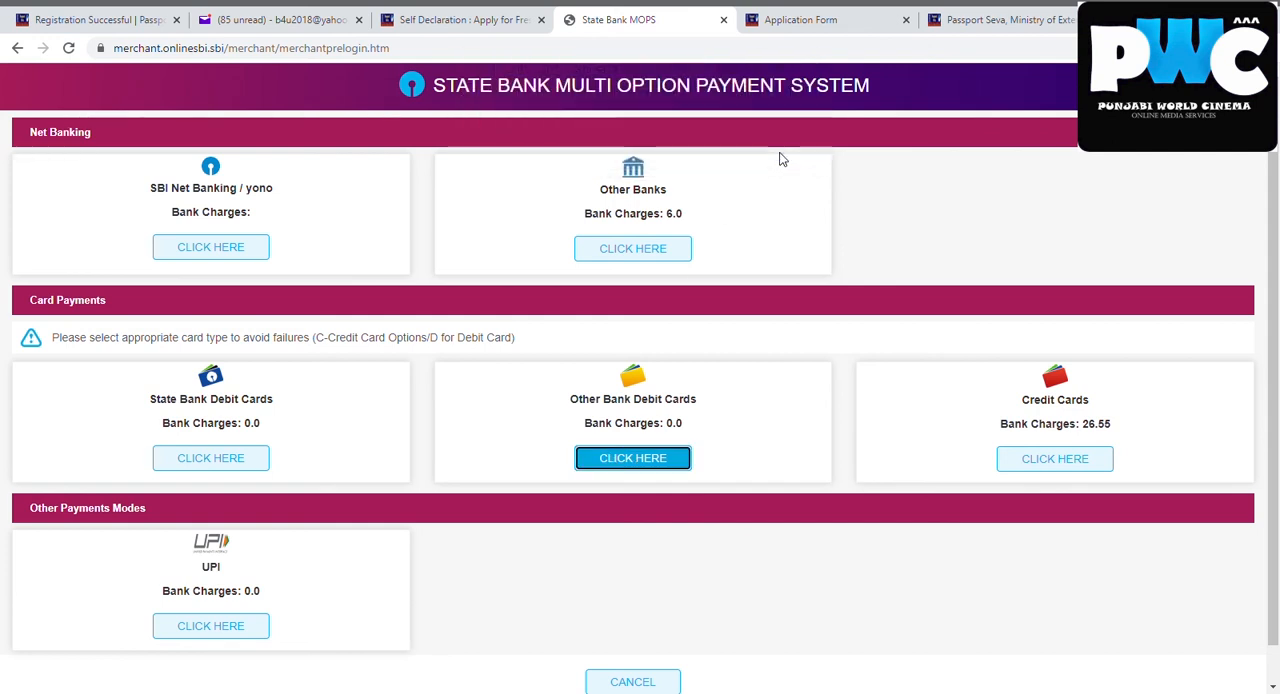
left_click(651, 457)
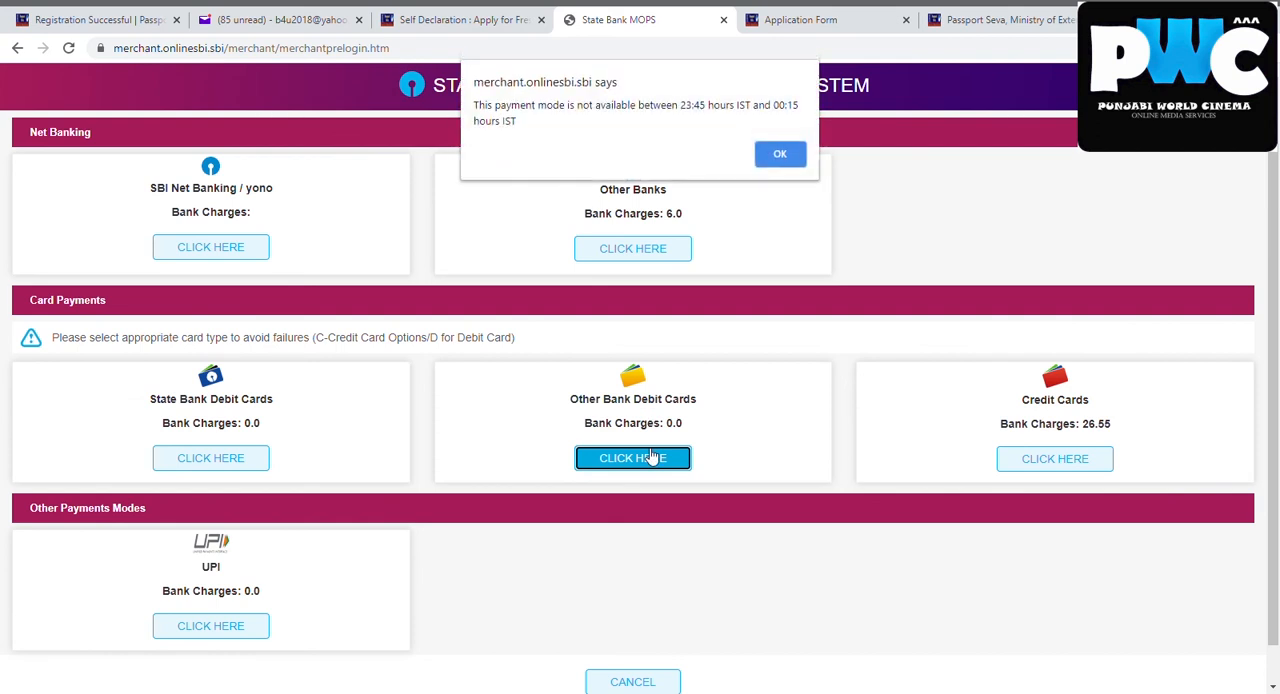
left_click(776, 153)
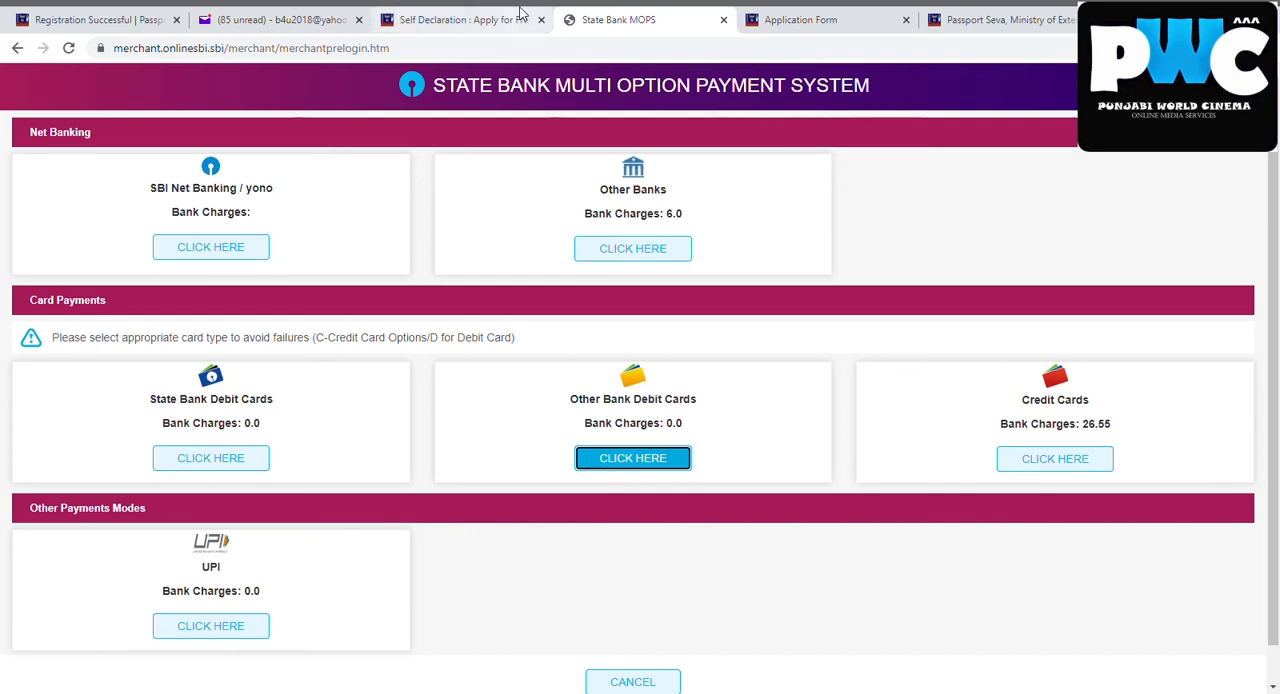
Return to the Passport Seva self-declaration page and open Applicant Home from there
left_click(517, 19)
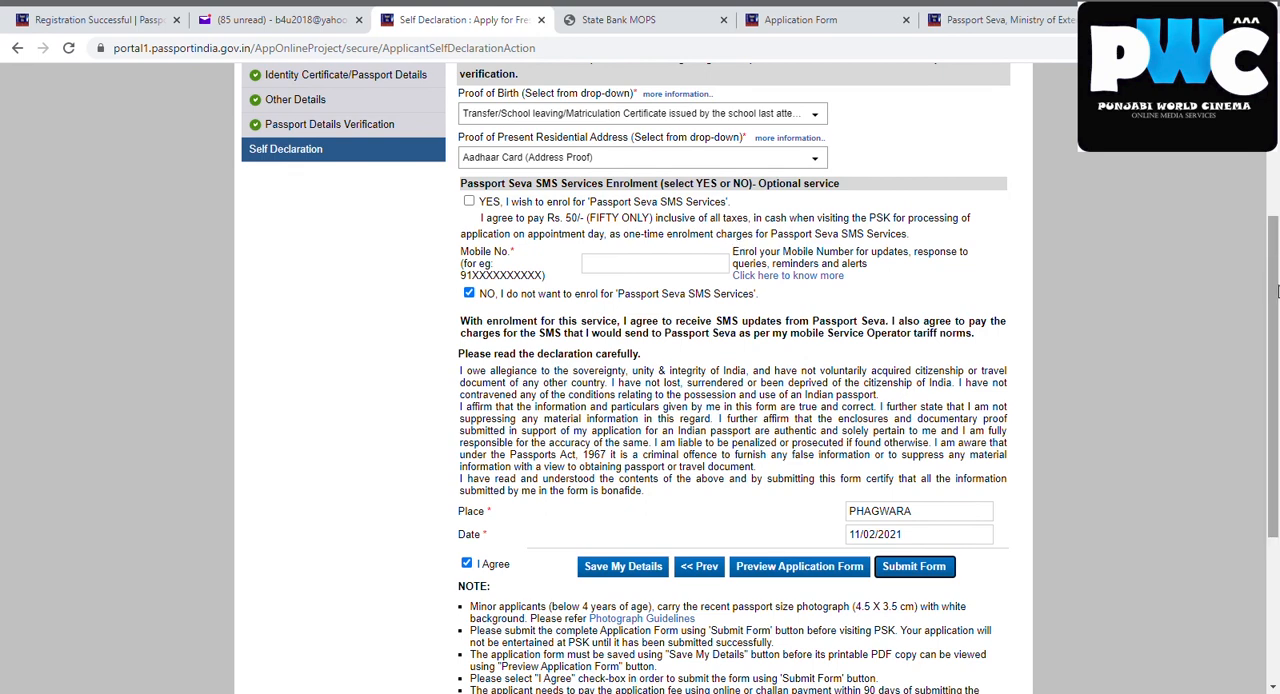
left_click_drag(1276, 290, 1276, 113)
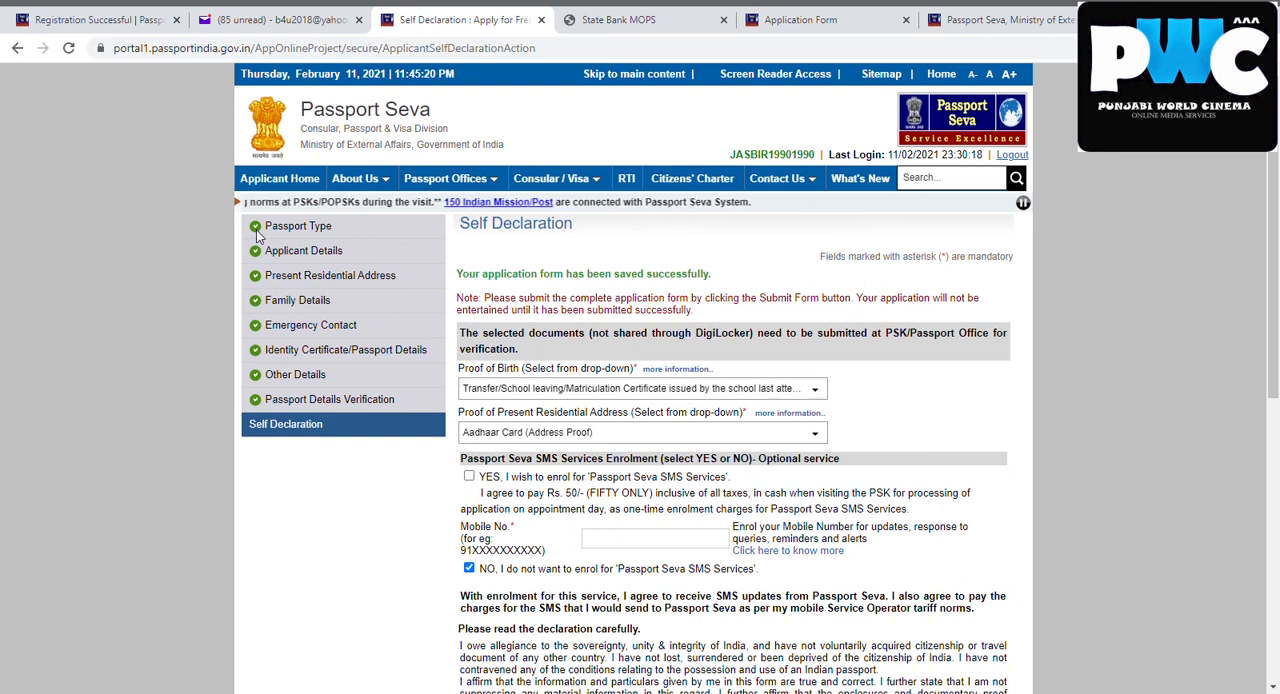
left_click(272, 180)
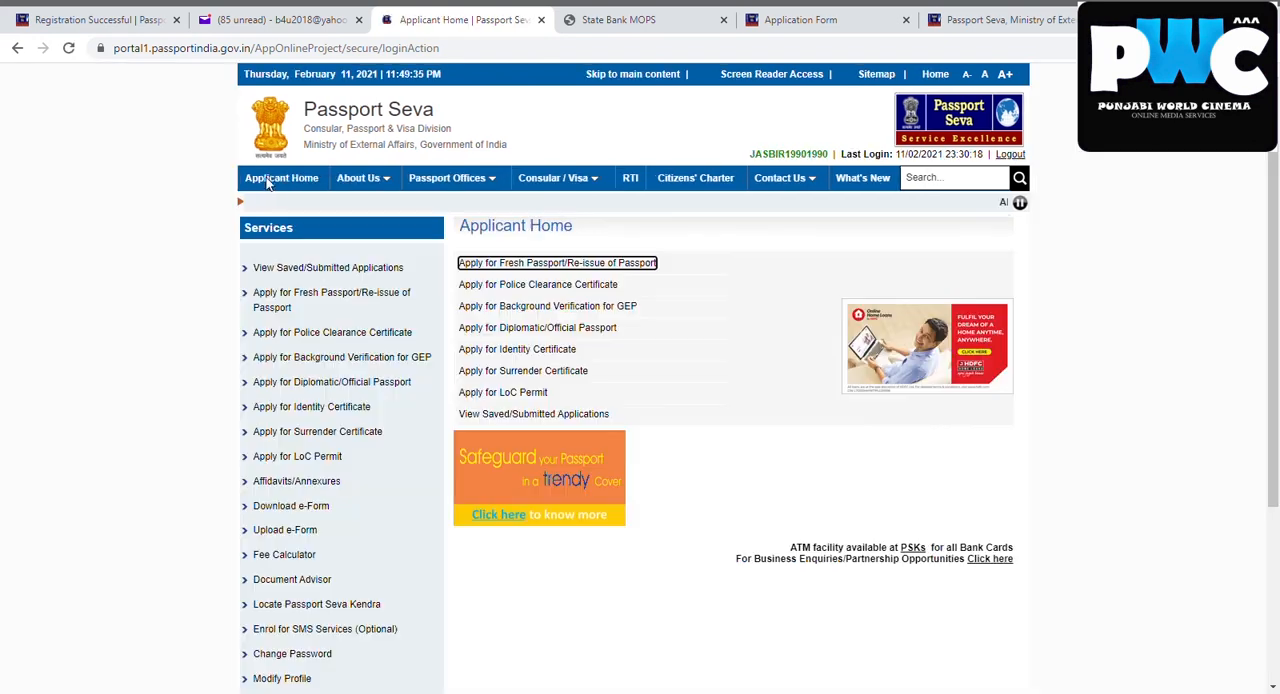